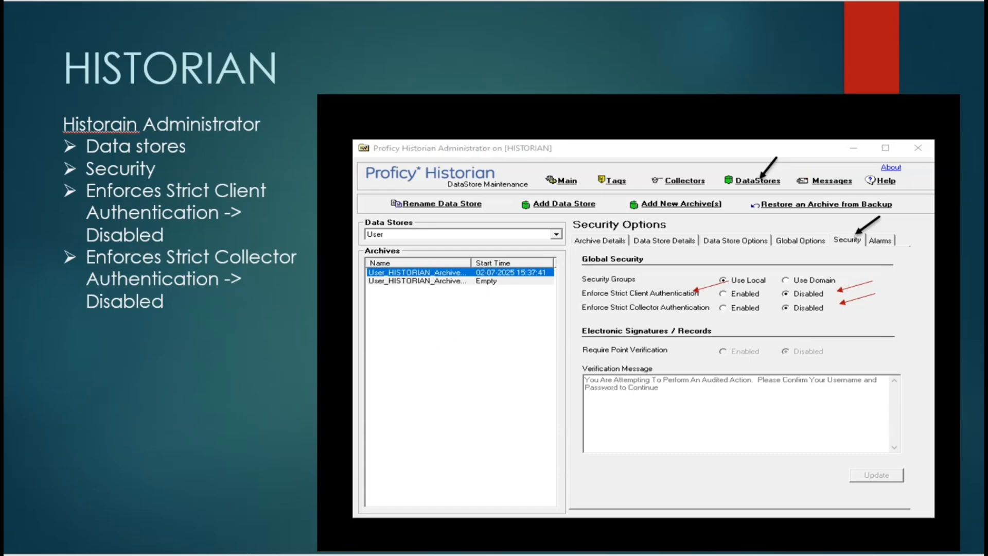
- Advance past the Allowed apps, inbound and outbound firewall slides to the OWS CIMPLICITY Options slide
{"action": "key", "text": "Page_Down"}
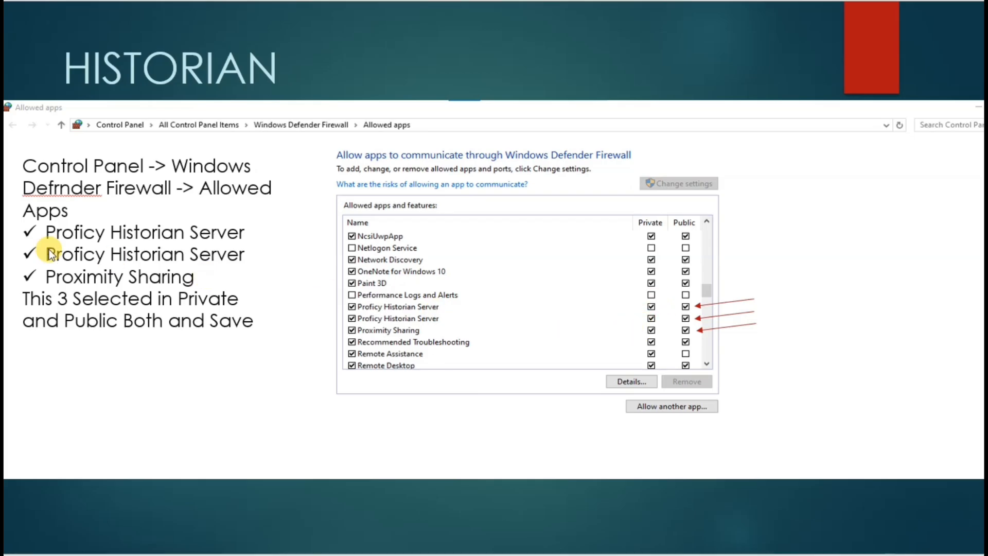
{"action": "key", "text": "Page_Down"}
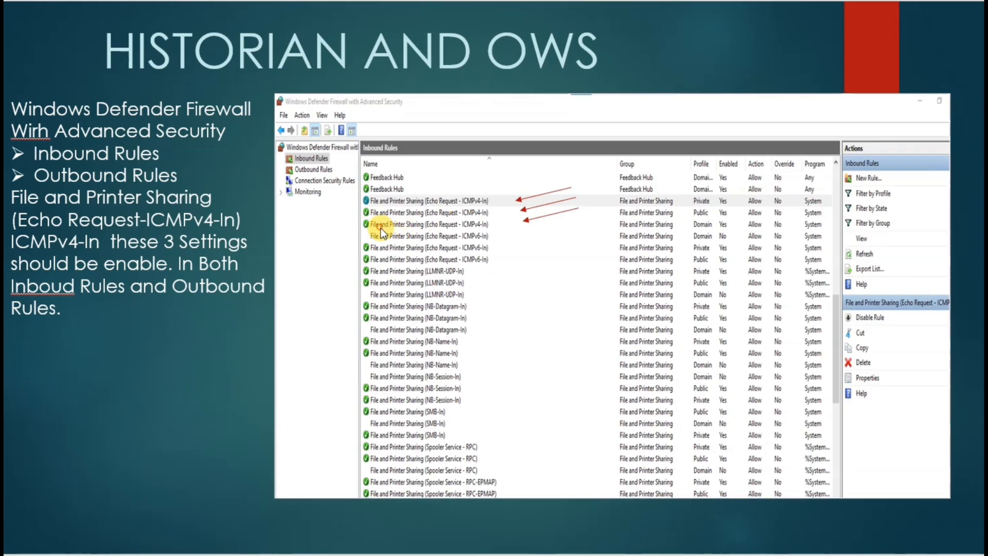
{"action": "key", "text": "Right"}
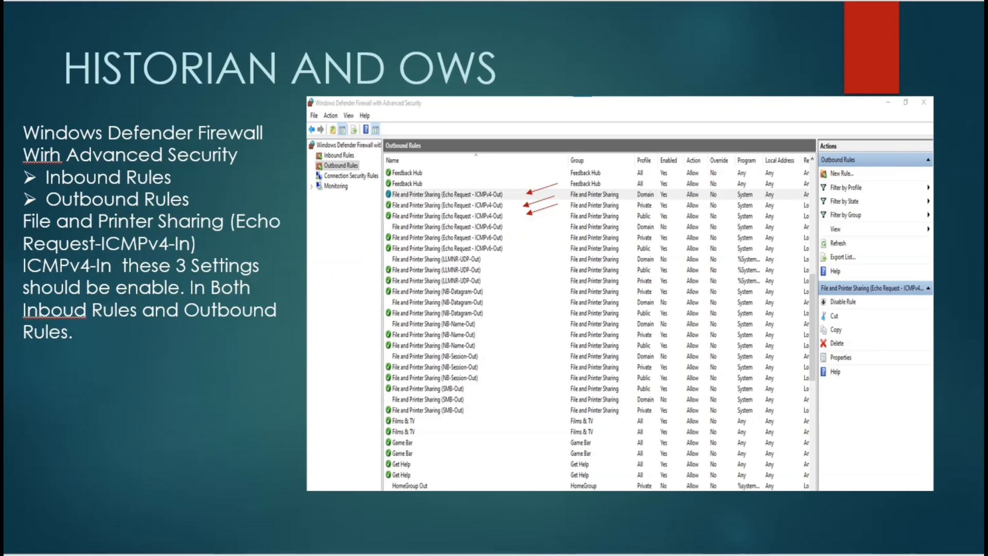
{"action": "key", "text": "Right"}
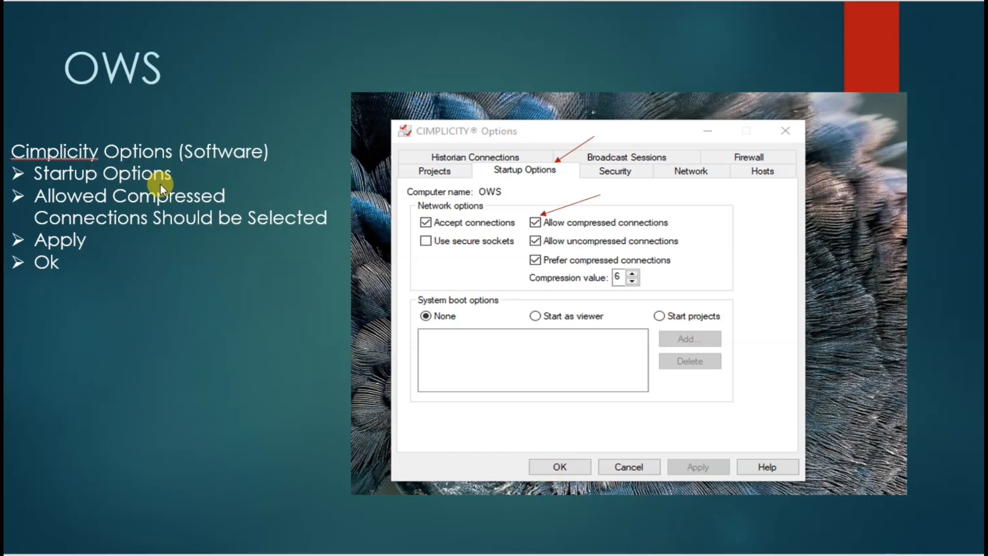
- Step back through the outbound, inbound and Allowed apps slides to the Historian security options slide
{"action": "key", "text": "Right"}
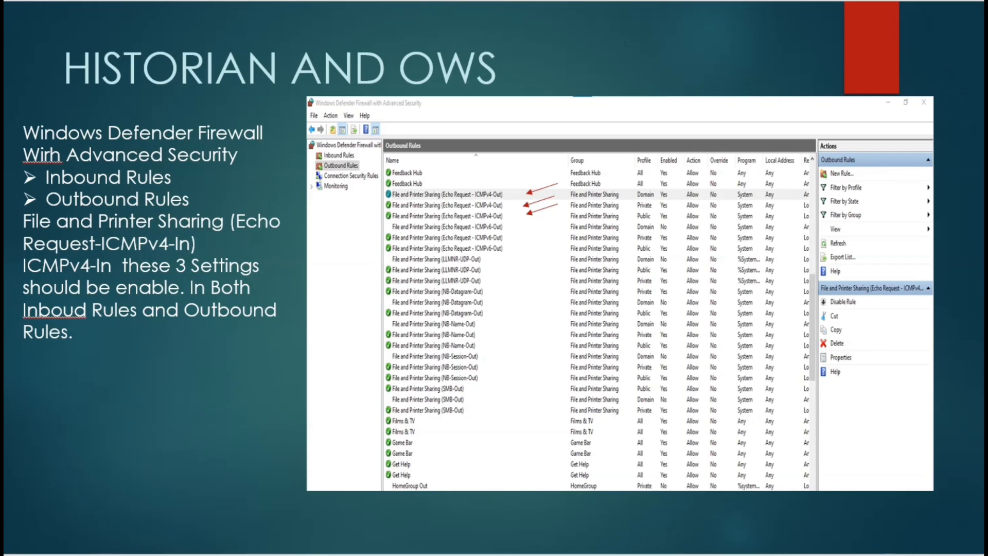
{"action": "key", "text": "Right"}
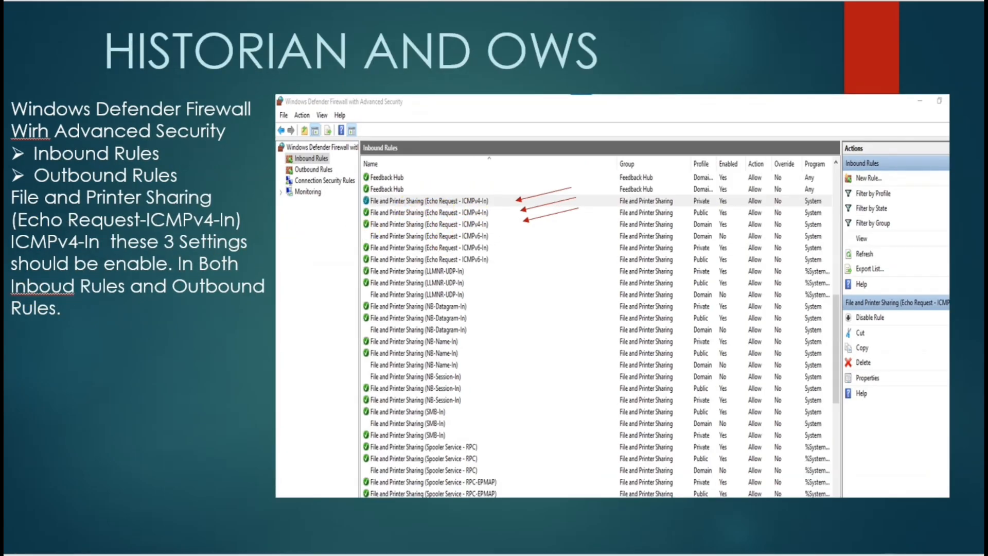
{"action": "key", "text": "Right"}
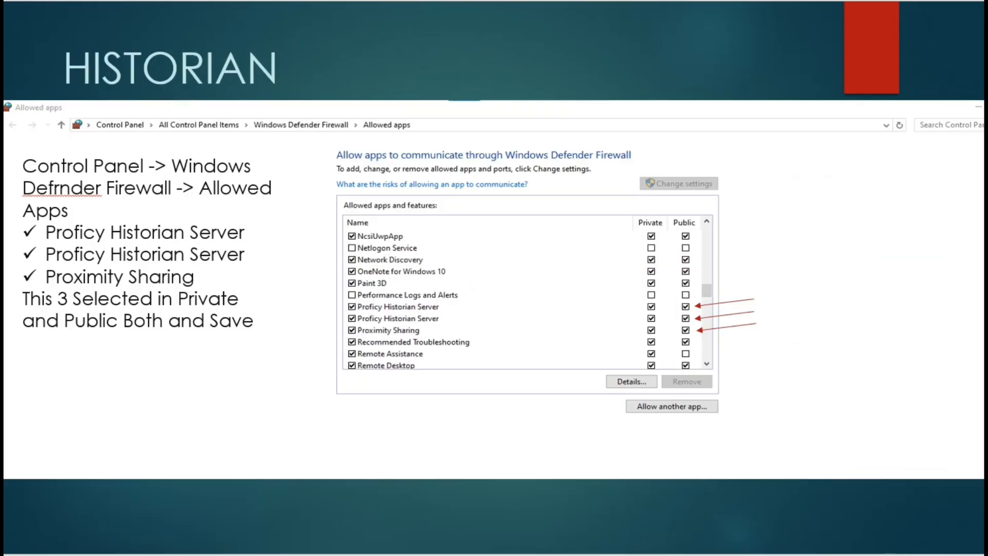
{"action": "key", "text": "Right"}
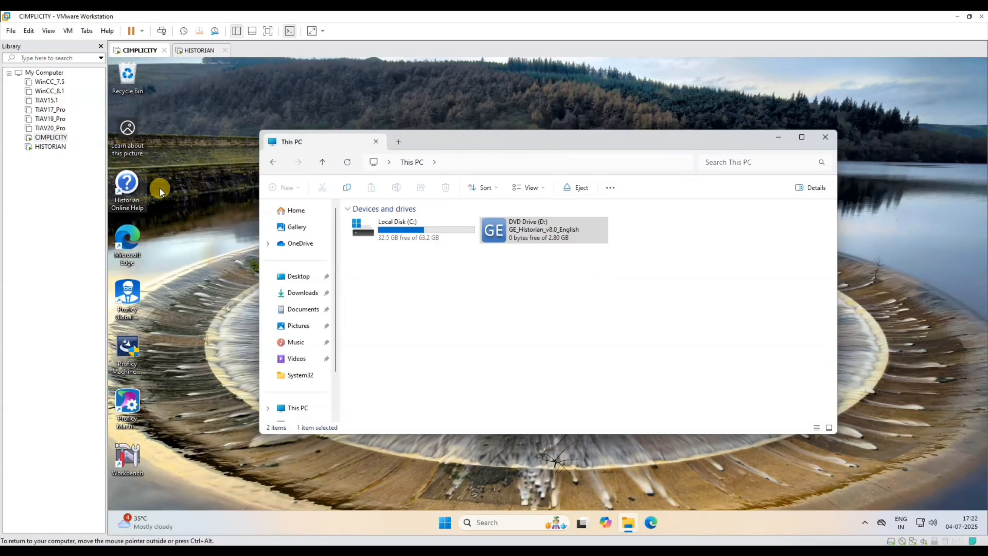
- Open Computer Management on the CIMPLICITY machine via This PC's Manage option
{"action": "right_click", "coordinate": [190, 98]}
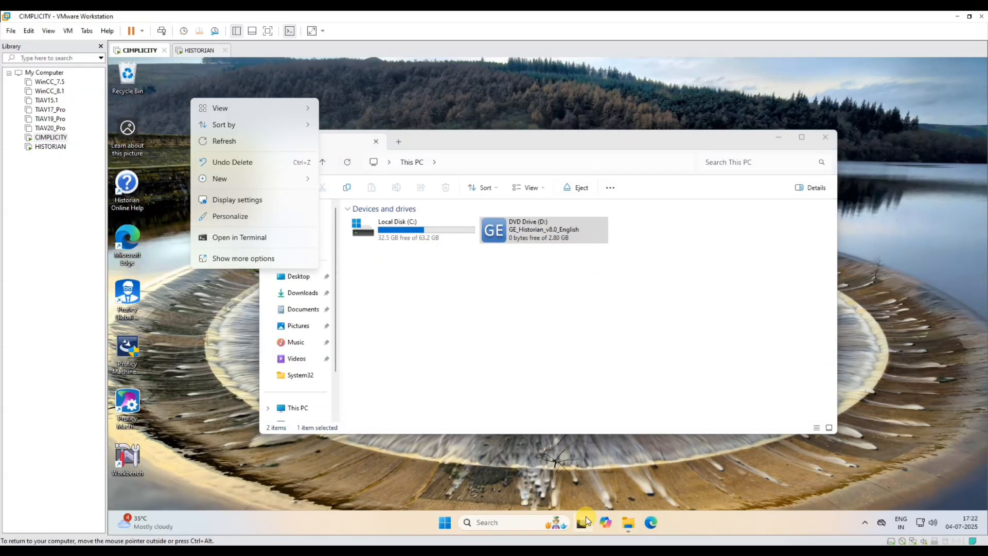
{"action": "left_click", "coordinate": [632, 525]}
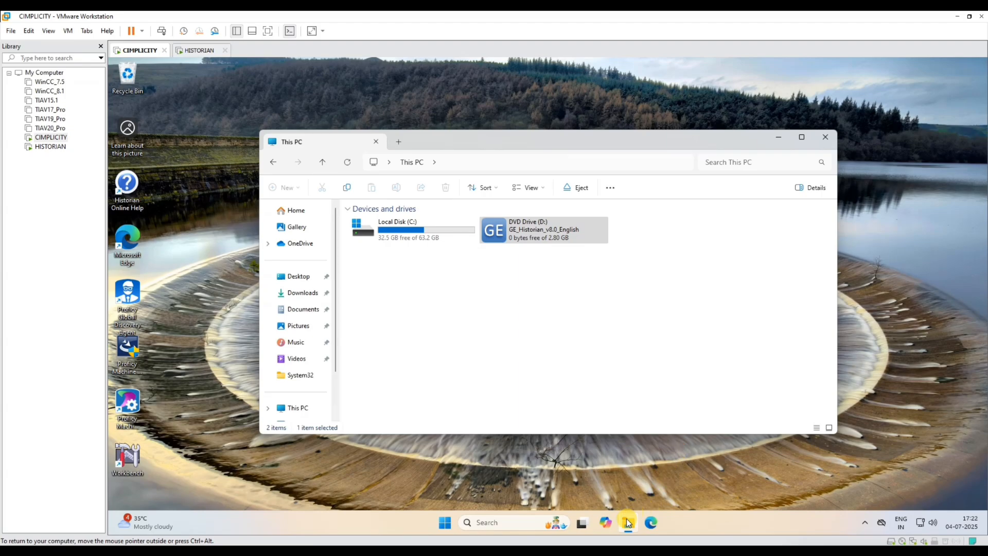
{"action": "left_click", "coordinate": [628, 524]}
{"action": "left_click", "coordinate": [628, 524]}
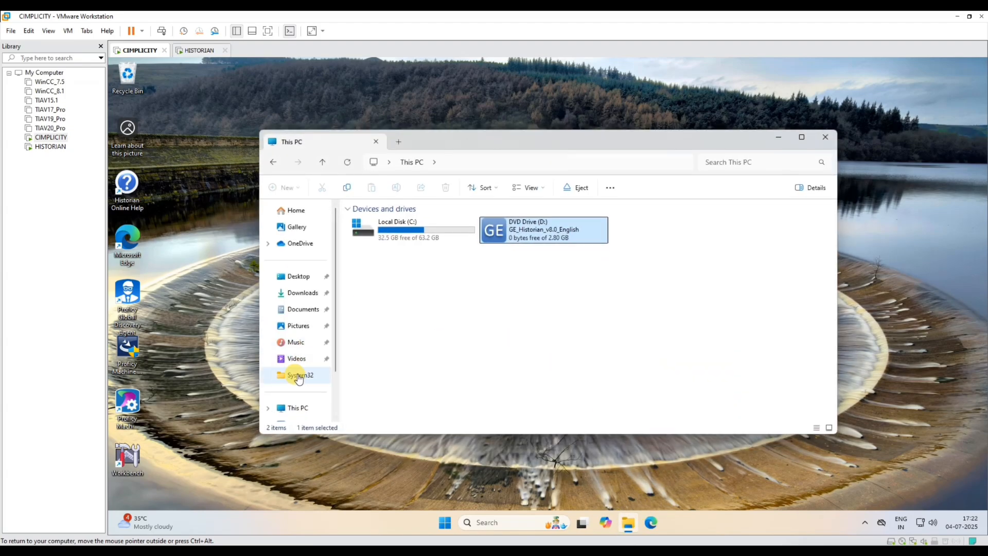
{"action": "right_click", "coordinate": [293, 398]}
{"action": "left_click", "coordinate": [290, 407]}
{"action": "right_click", "coordinate": [292, 400]}
{"action": "left_click", "coordinate": [282, 408]}
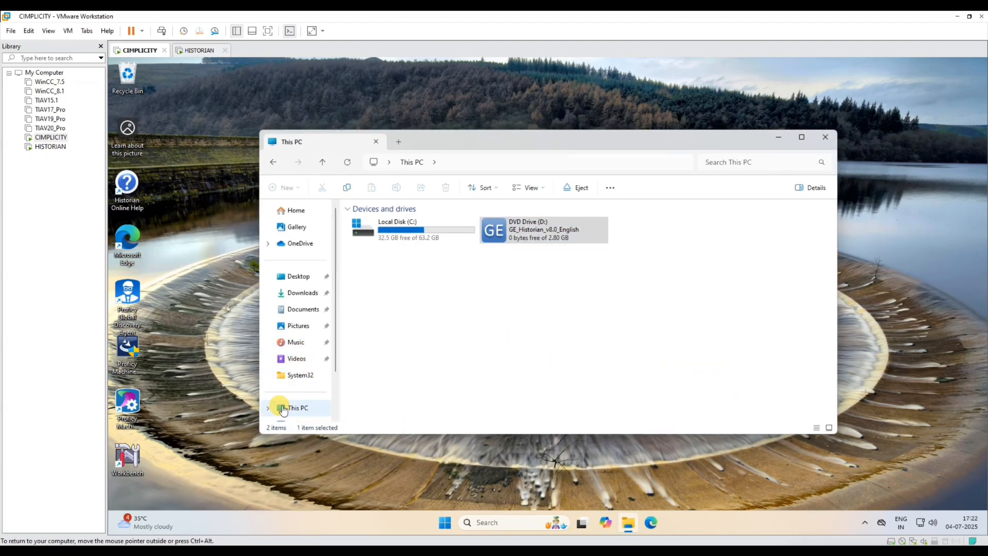
{"action": "right_click", "coordinate": [291, 403]}
{"action": "right_click", "coordinate": [286, 389]}
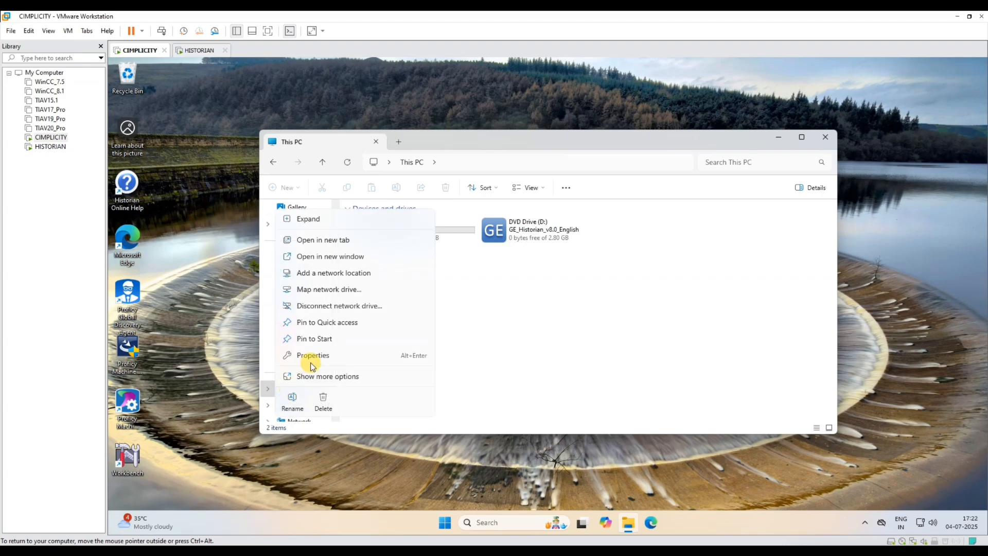
{"action": "left_click", "coordinate": [317, 374]}
{"action": "left_click", "coordinate": [313, 254]}
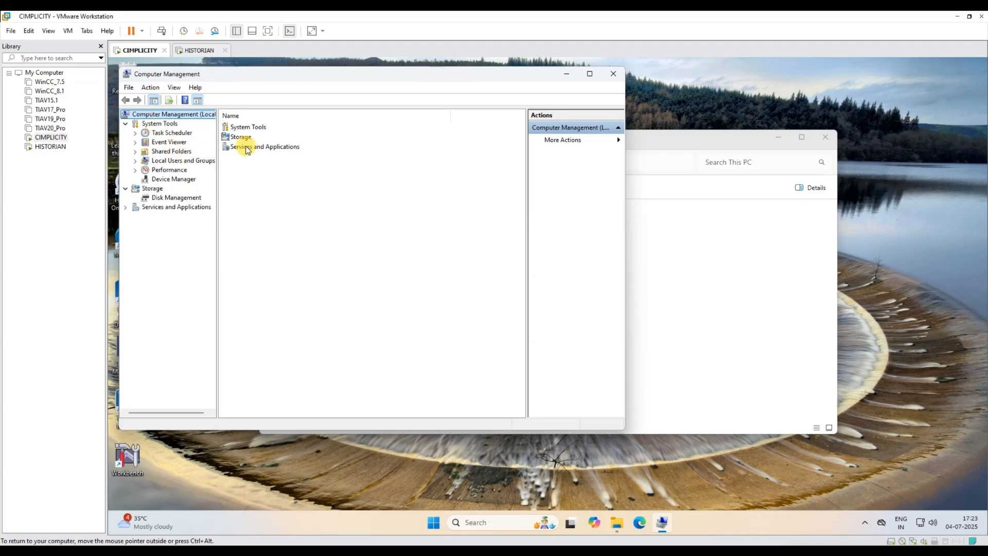
- List CIMPLICITY's accounts under Local Users and Groups > Users, then switch to the HISTORIAN VM
{"action": "left_click", "coordinate": [136, 161]}
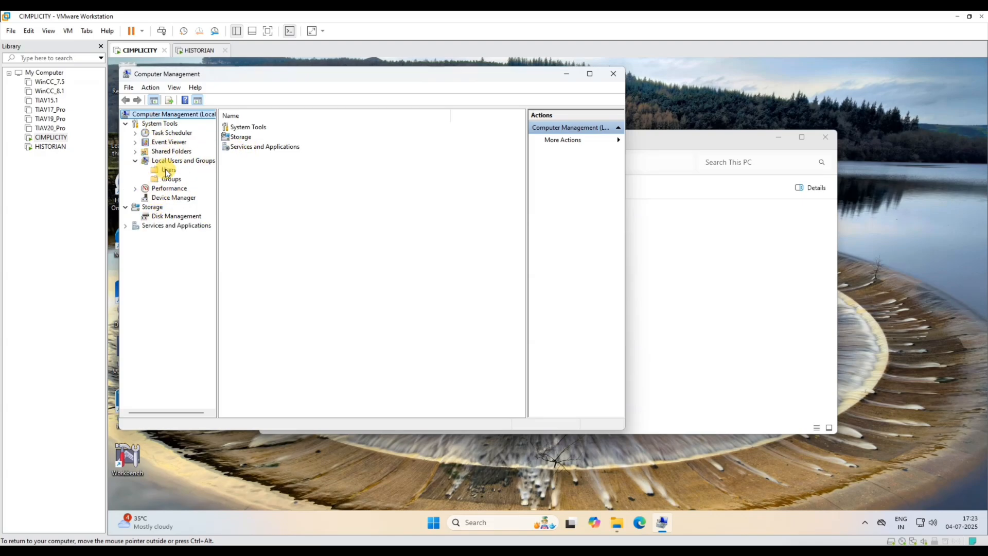
{"action": "left_click", "coordinate": [168, 170]}
{"action": "left_click", "coordinate": [237, 146]}
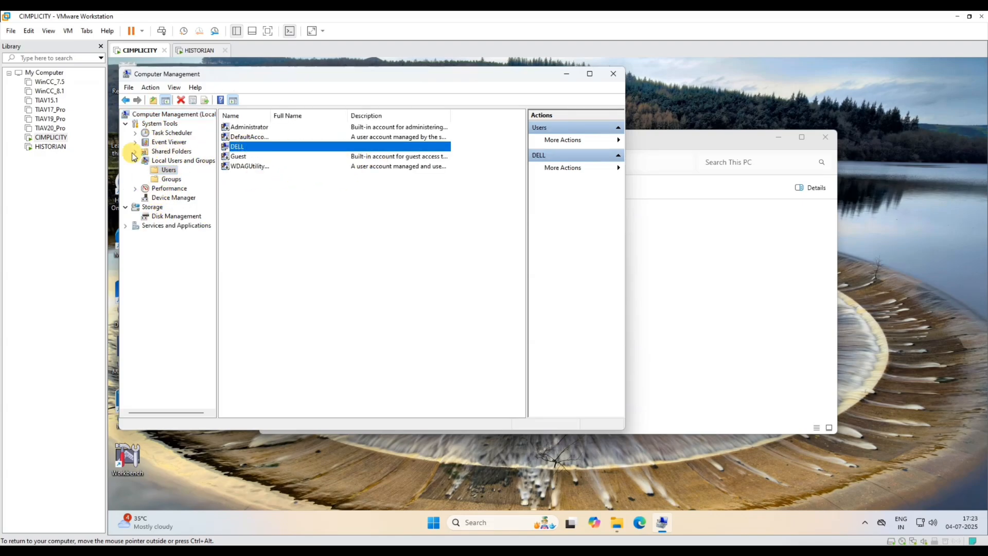
{"action": "left_click", "coordinate": [50, 147]}
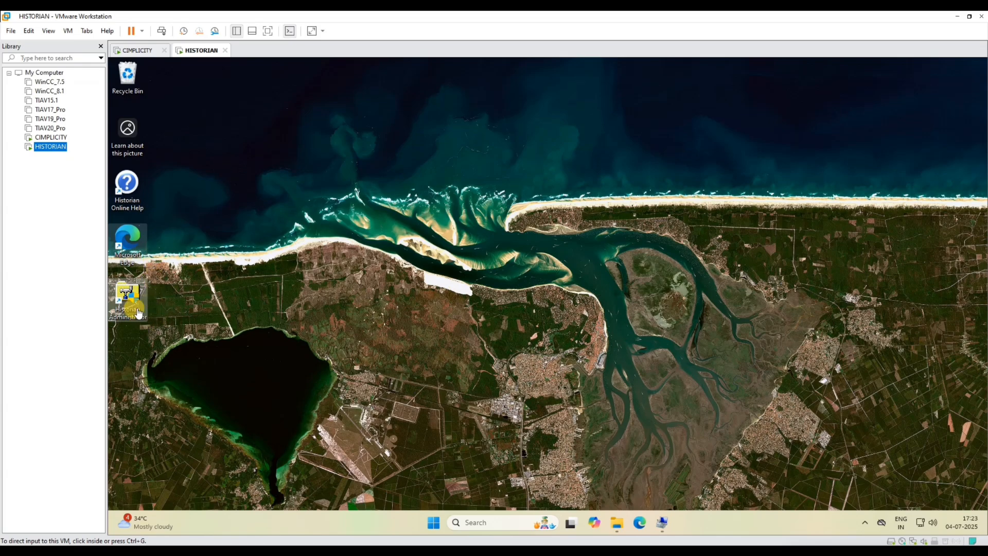
- Open Computer Management on HISTORIAN from File Explorer's This PC Manage option
{"action": "left_click", "coordinate": [619, 528]}
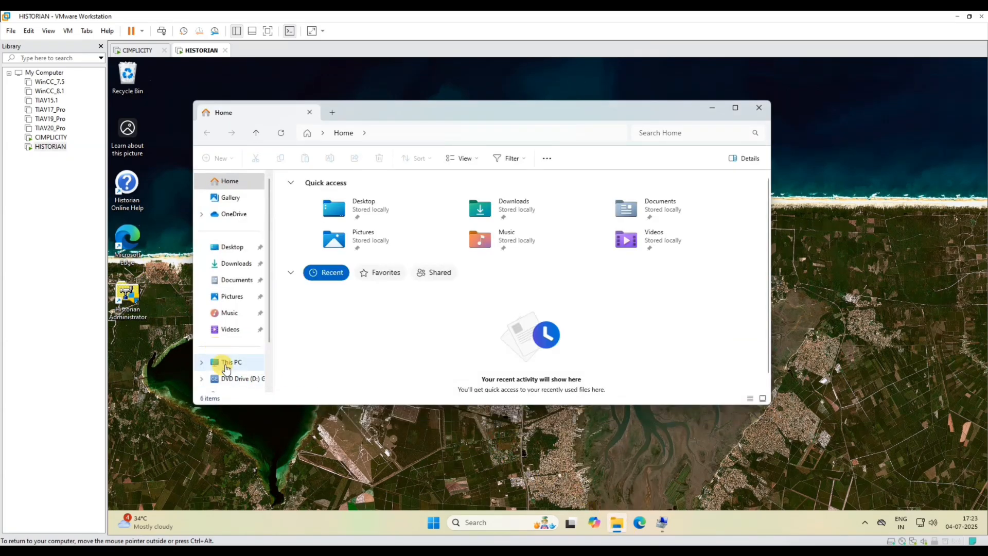
{"action": "right_click", "coordinate": [230, 362]}
{"action": "left_click", "coordinate": [266, 353]}
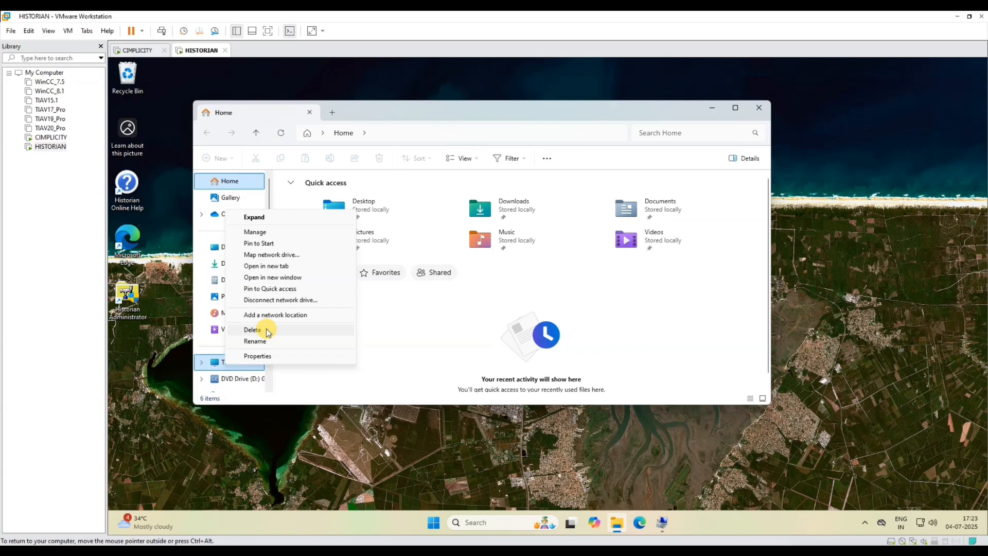
{"action": "left_click", "coordinate": [256, 232]}
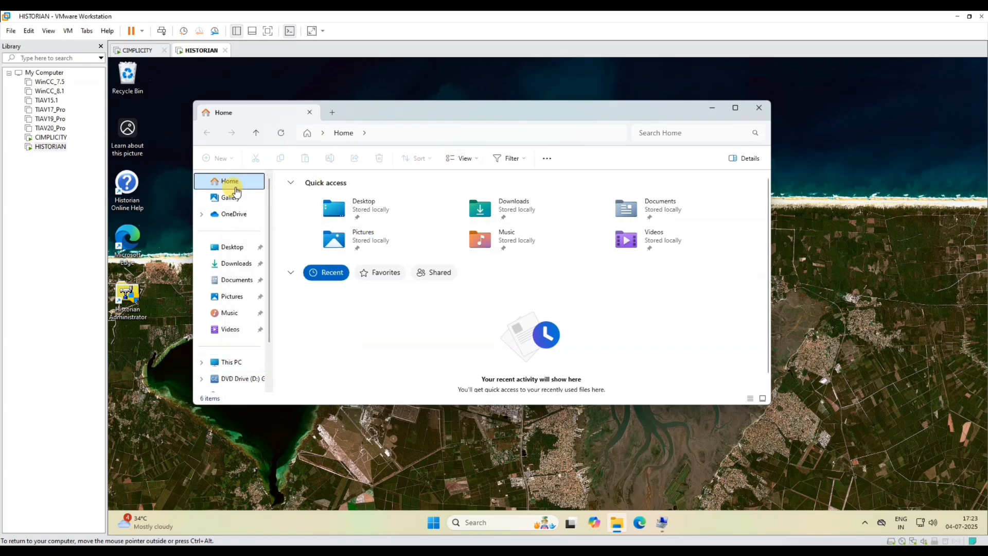
- Review HISTORIAN's local user accounts, close Computer Management, and return to the HISTORIAN VM
{"action": "left_click", "coordinate": [136, 161]}
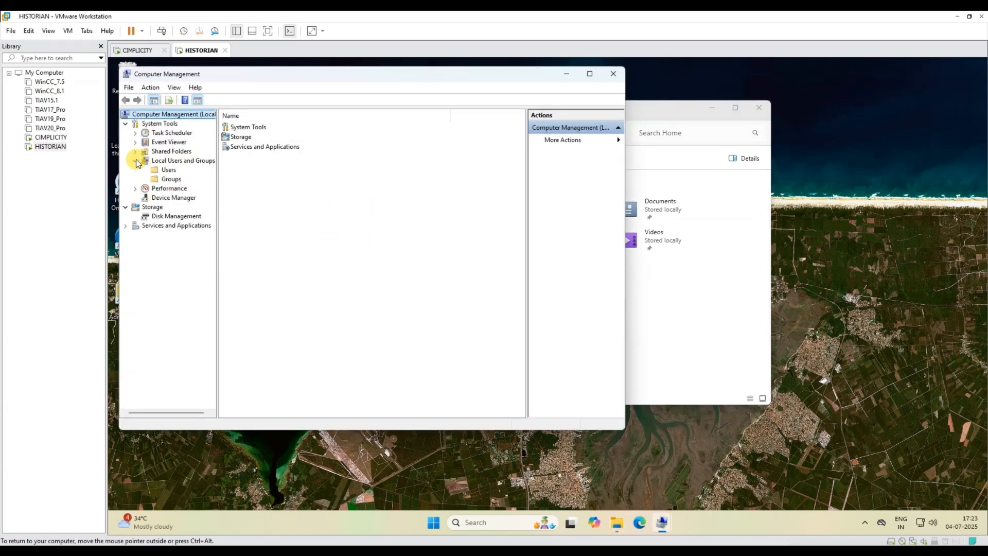
{"action": "left_click", "coordinate": [164, 170]}
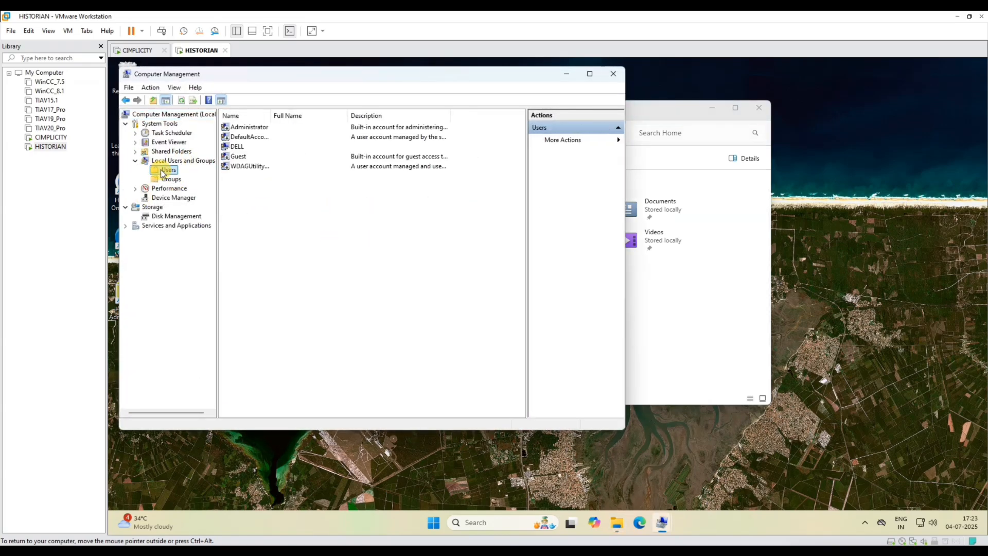
{"action": "left_click", "coordinate": [240, 148]}
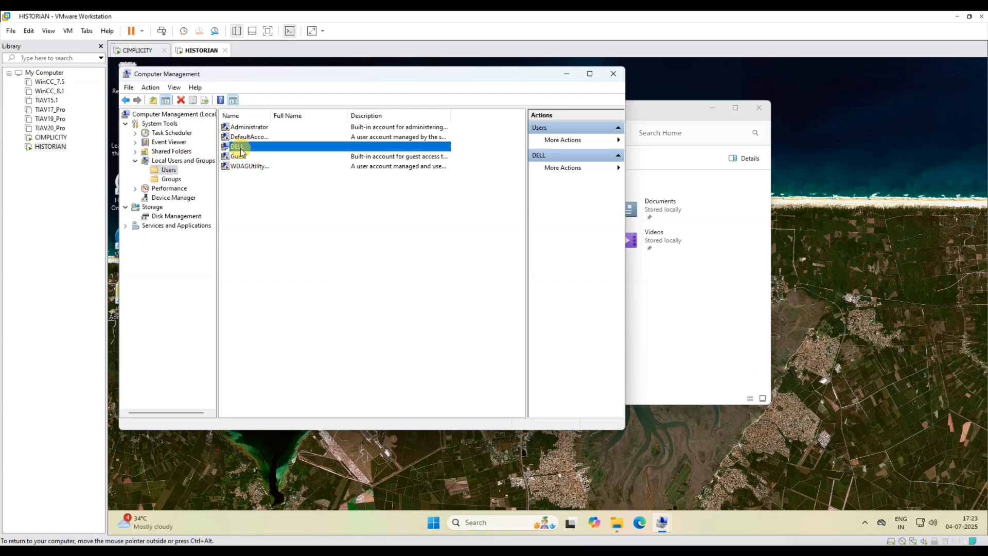
{"action": "left_click", "coordinate": [614, 74]}
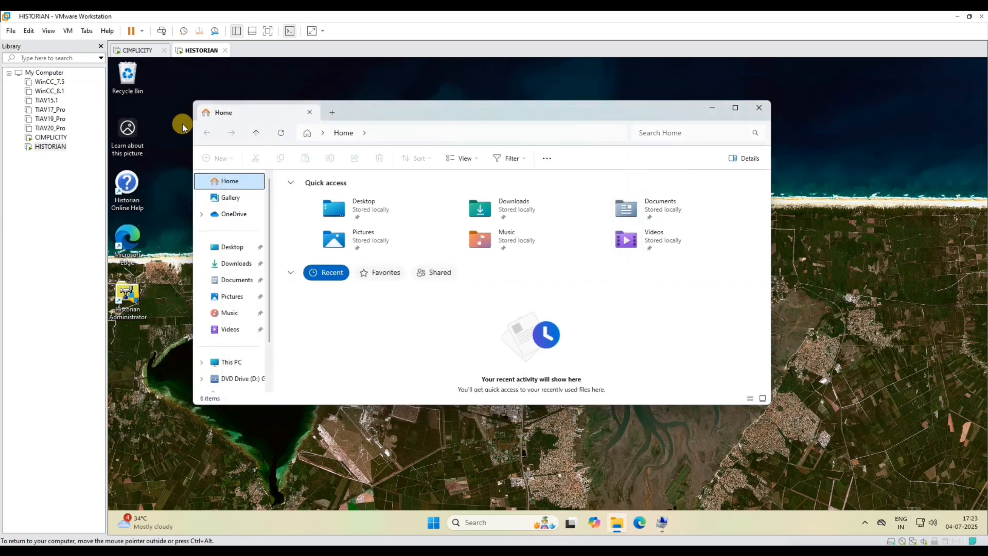
{"action": "left_click", "coordinate": [50, 138]}
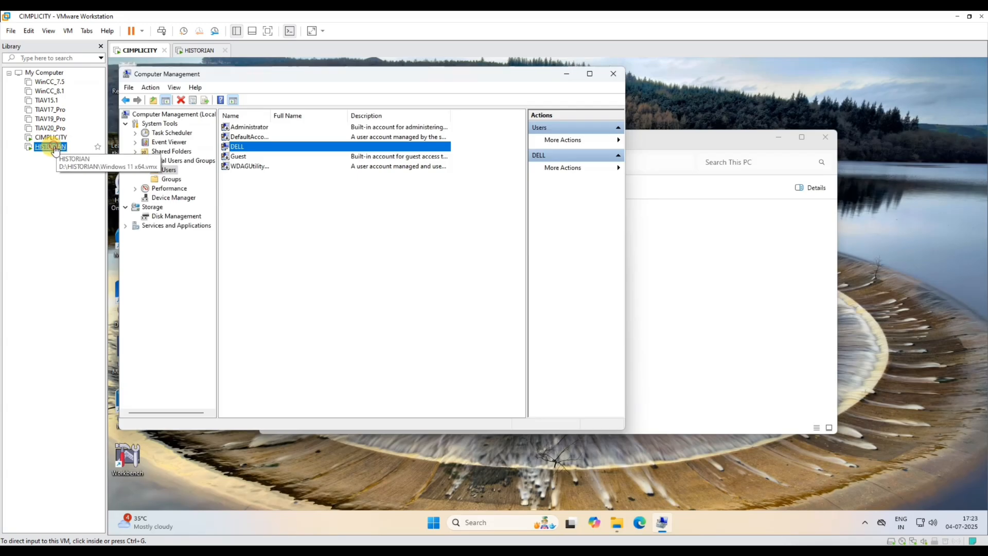
{"action": "left_click", "coordinate": [50, 147]}
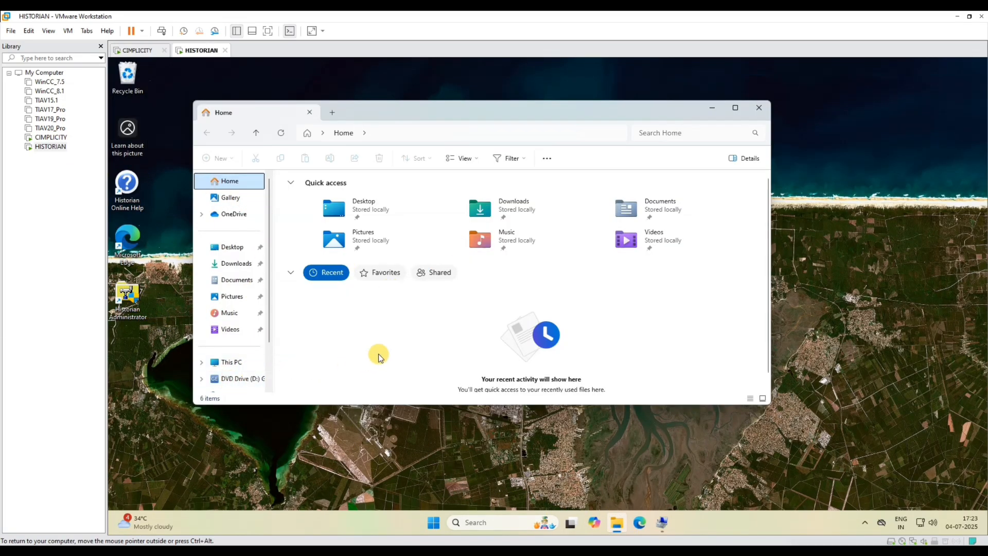
- Launch the Historian installer from the GE_Historian DVD drive with administrator rights
{"action": "left_click", "coordinate": [238, 379]}
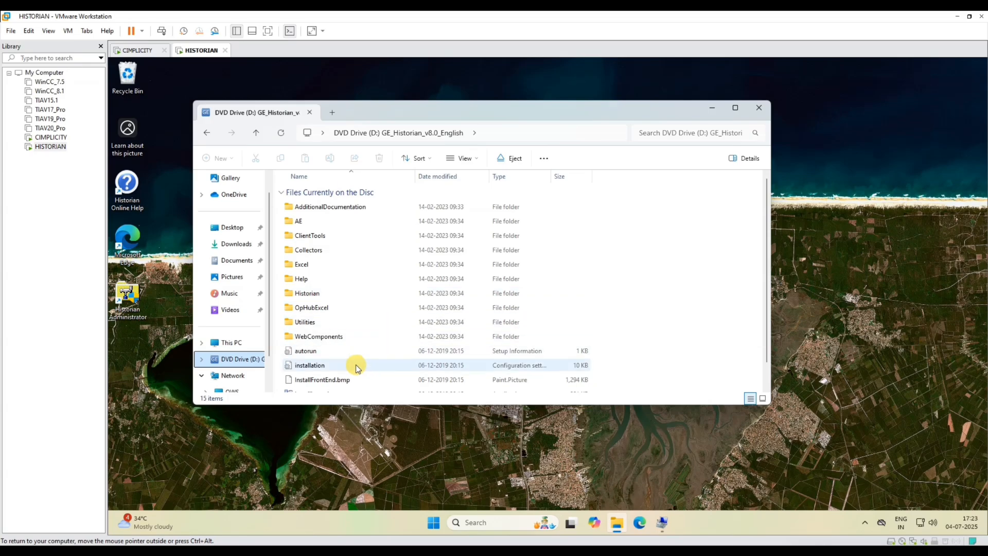
{"action": "scroll", "coordinate": [288, 386], "scroll_direction": "down", "scroll_amount": 1}
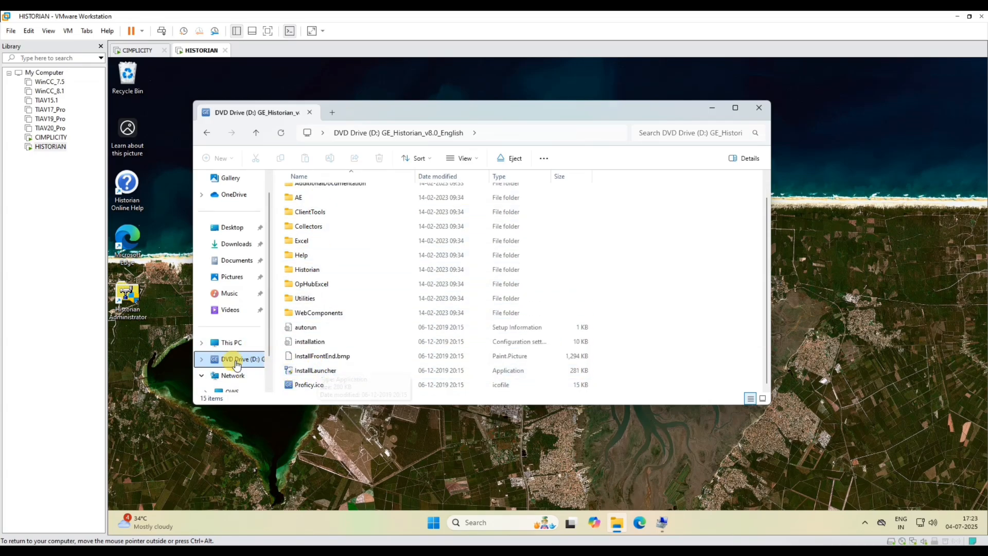
{"action": "left_click", "coordinate": [224, 350]}
{"action": "left_click", "coordinate": [453, 210]}
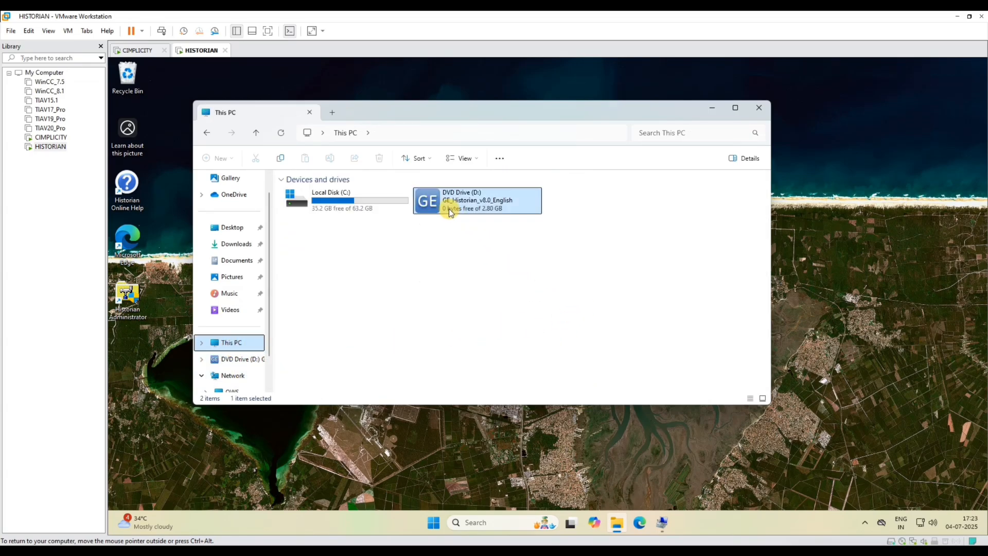
{"action": "double_click", "coordinate": [495, 210]}
{"action": "left_click", "coordinate": [500, 381]}
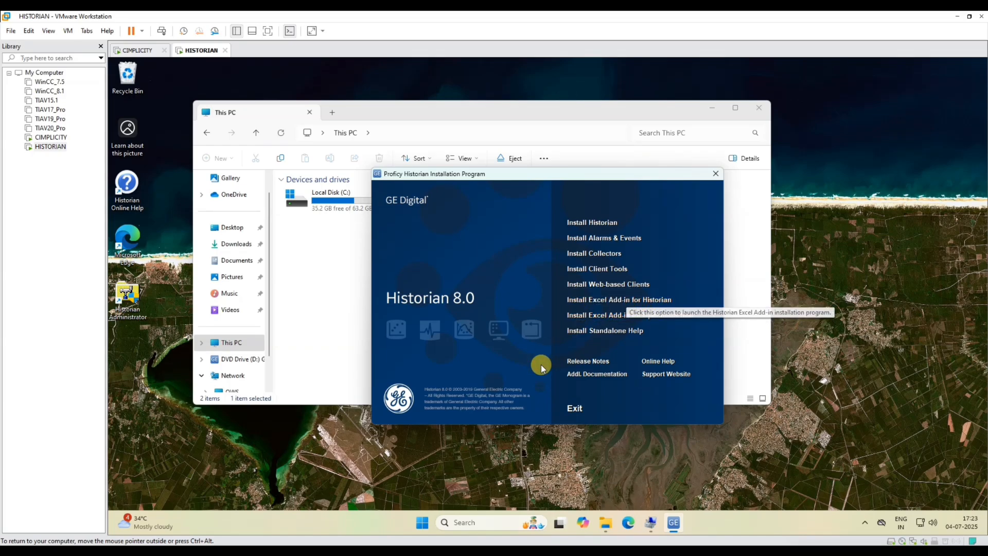
- Cancel an 'excel' search, close the Historian installer and This PC, and switch to CIMPLICITY
{"action": "left_click", "coordinate": [480, 525]}
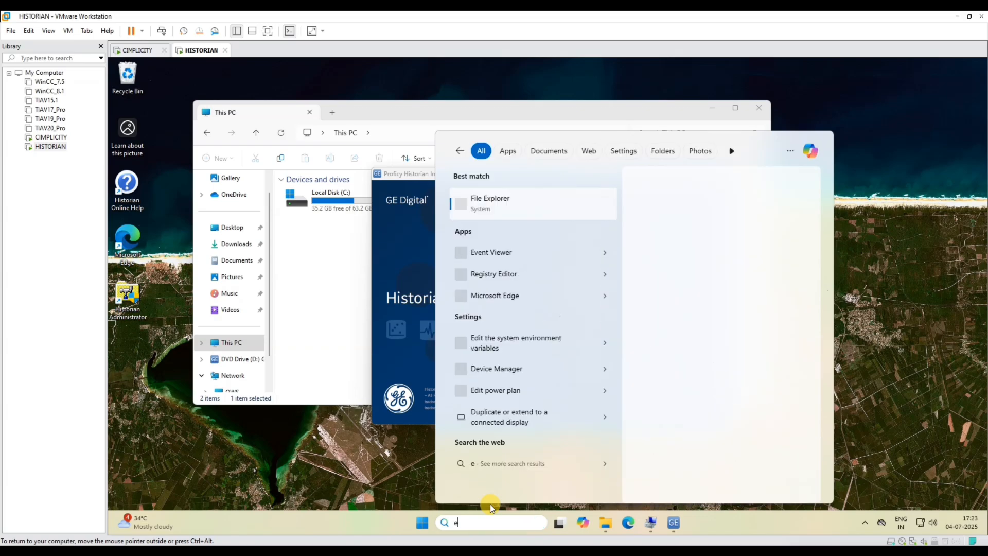
{"action": "type", "text": "excel"}
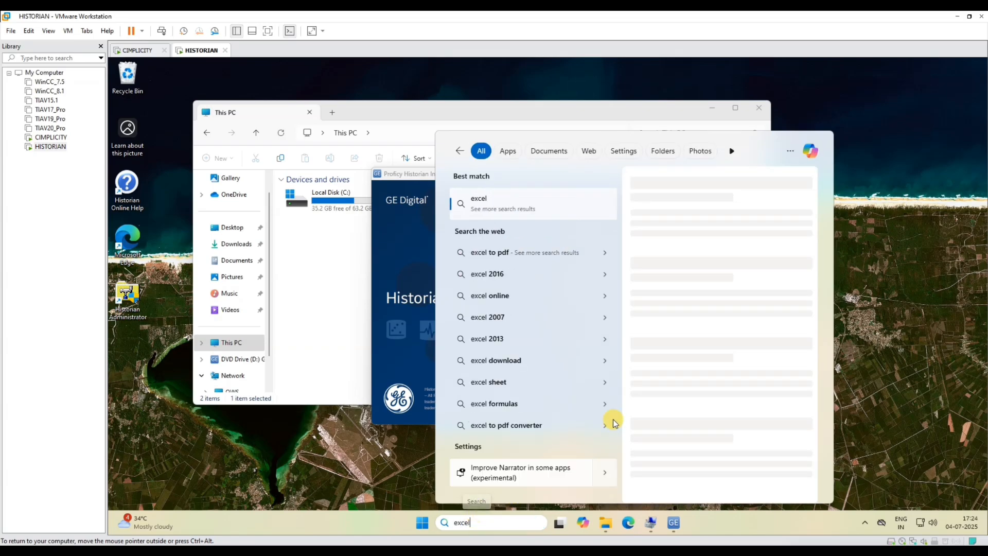
{"action": "left_click", "coordinate": [391, 252]}
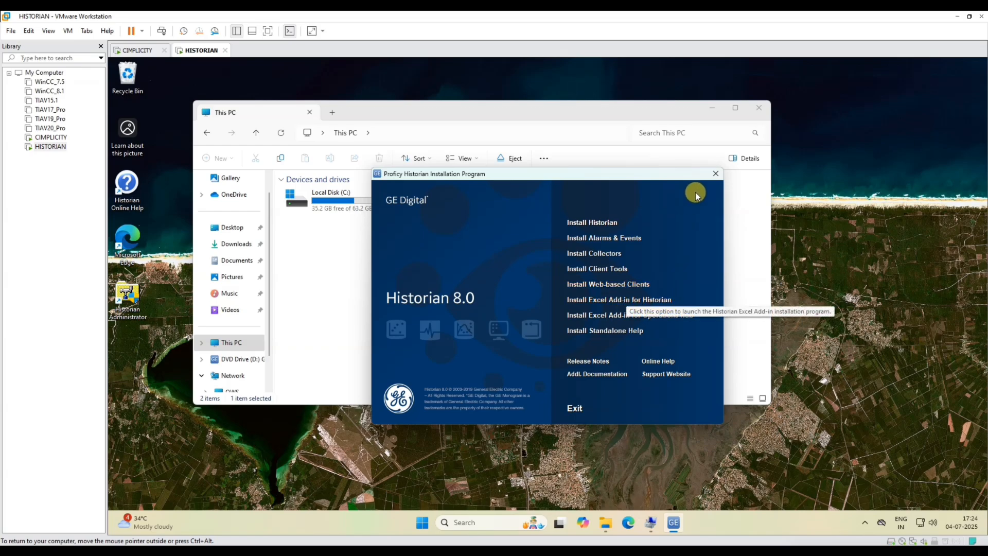
{"action": "left_click", "coordinate": [715, 174]}
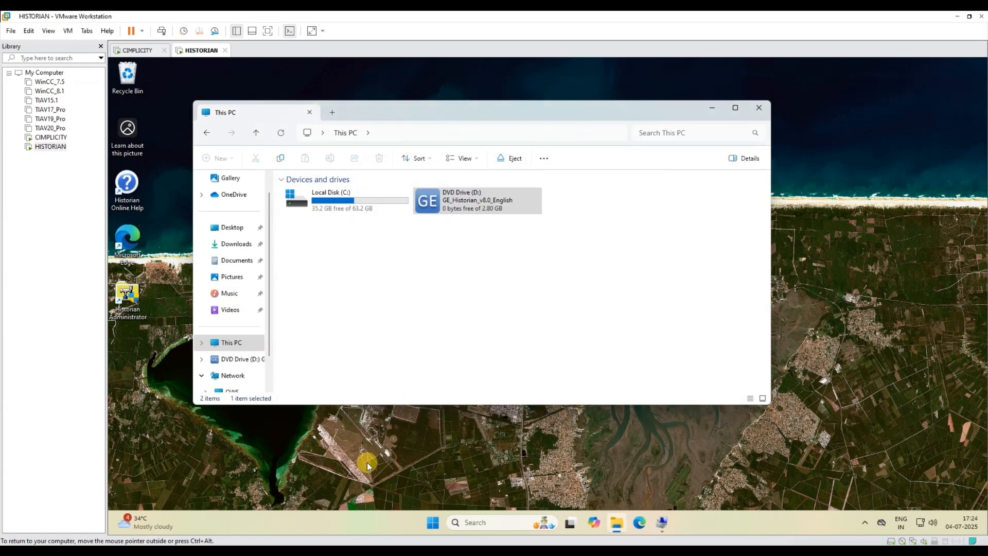
{"action": "left_click", "coordinate": [757, 114]}
{"action": "left_click", "coordinate": [50, 137]}
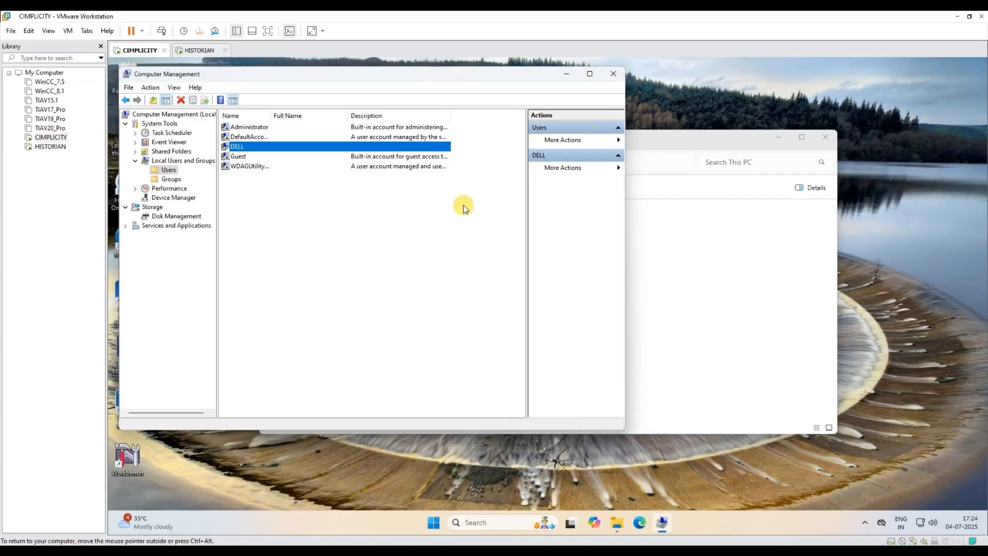
- Close Computer Management and launch the Historian installer from the CIMPLICITY DVD drive
{"action": "left_click", "coordinate": [615, 73]}
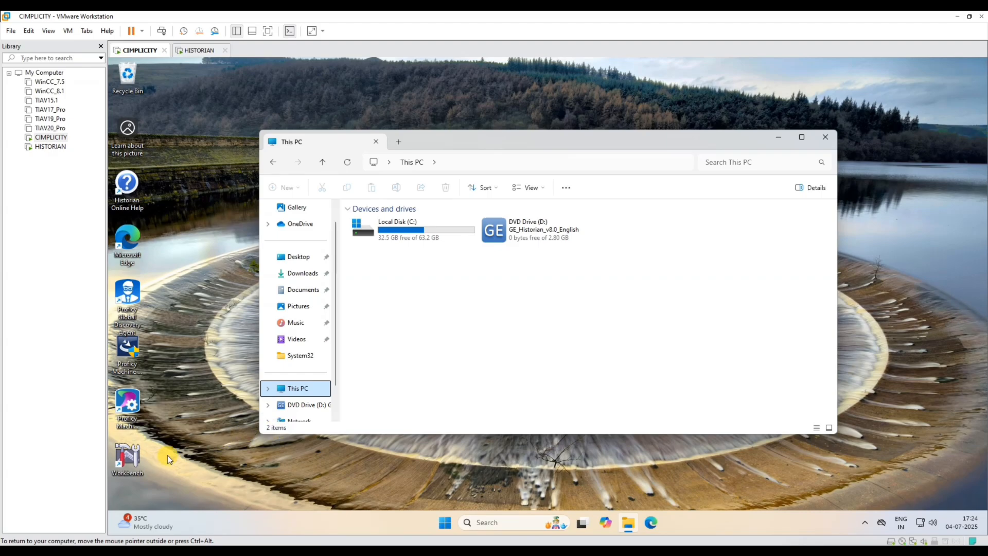
{"action": "left_click", "coordinate": [304, 405]}
{"action": "left_click", "coordinate": [297, 372]}
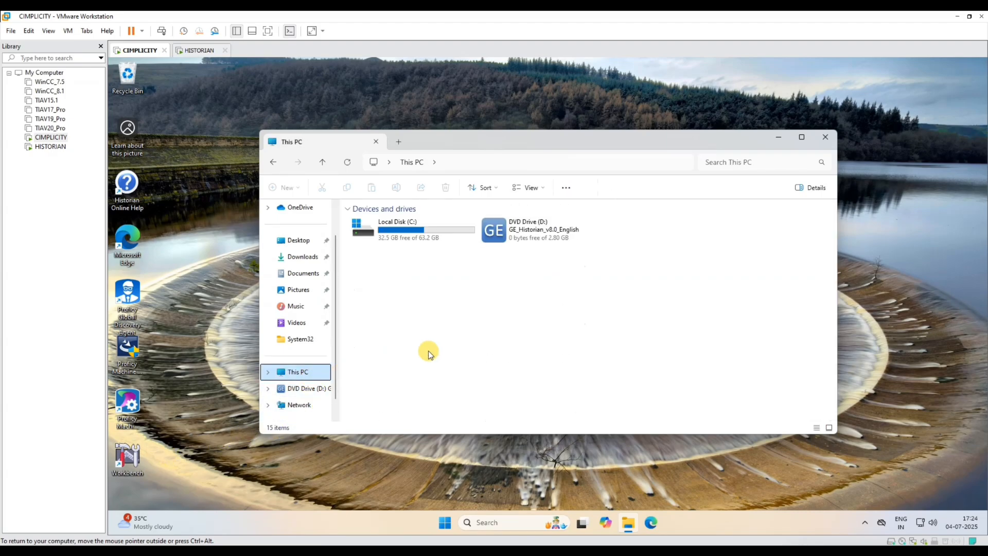
{"action": "double_click", "coordinate": [538, 239]}
{"action": "left_click", "coordinate": [486, 369]}
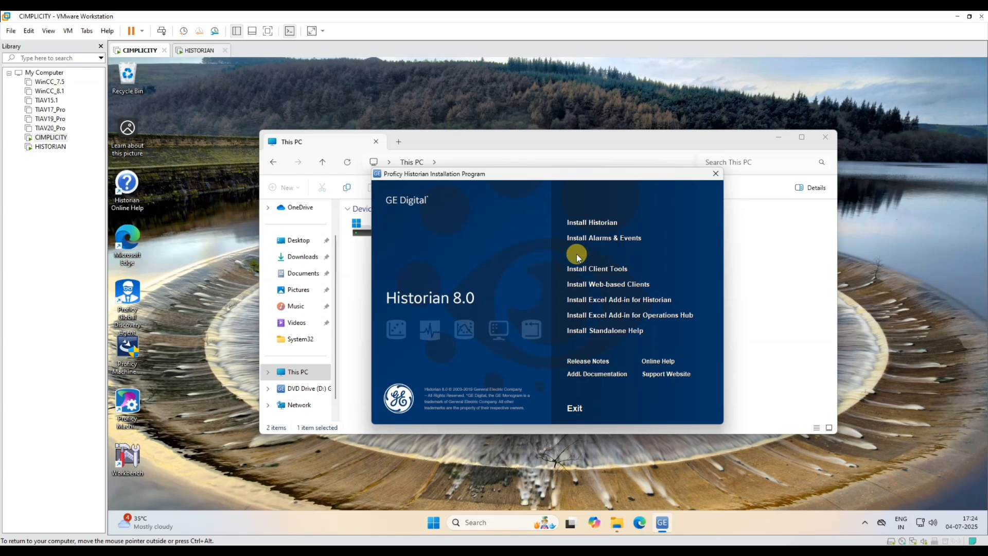
- Start Install Collectors, accept the license, keep default folders, and choose the OPC Collector
{"action": "left_click", "coordinate": [602, 253]}
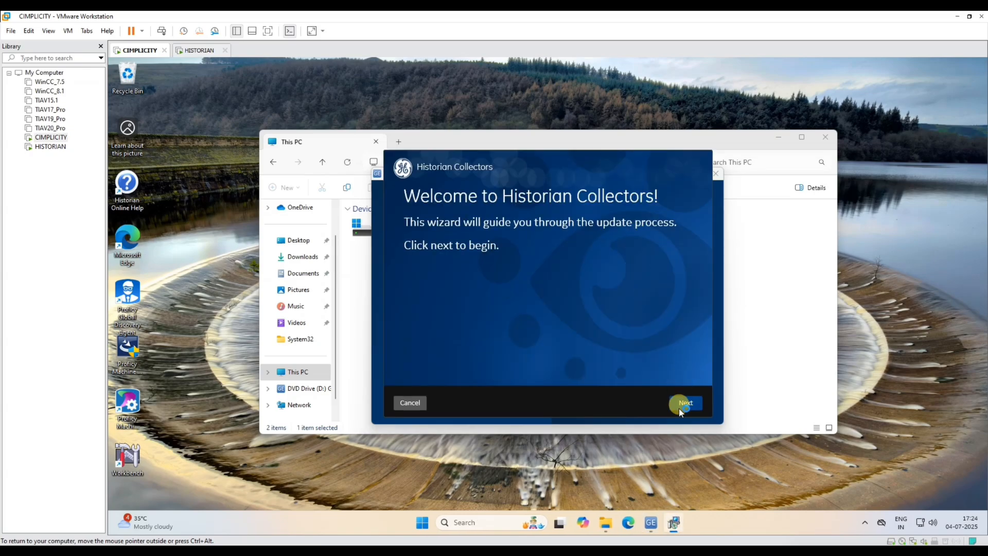
{"action": "left_click", "coordinate": [684, 403]}
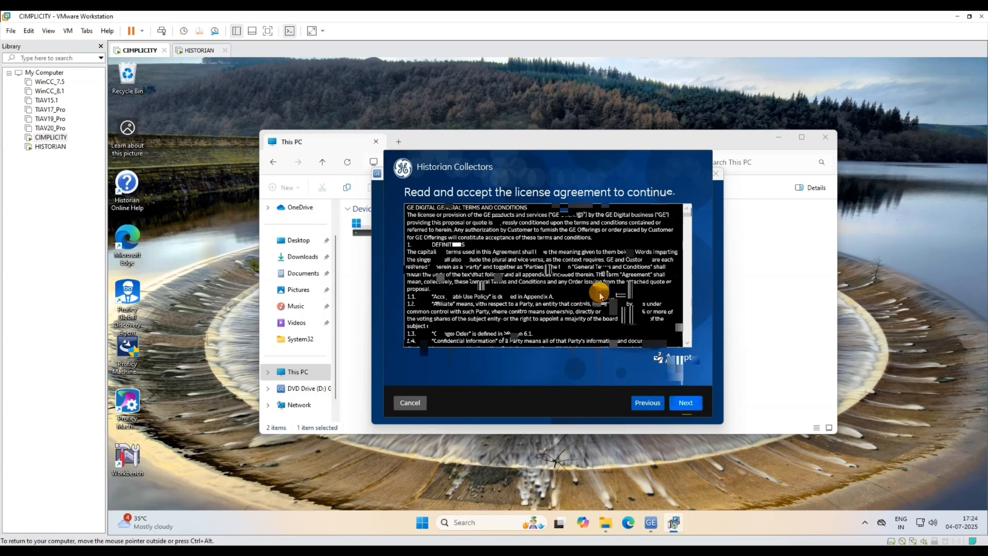
{"action": "left_click", "coordinate": [685, 403]}
{"action": "left_click", "coordinate": [685, 403]}
{"action": "left_click", "coordinate": [686, 403]}
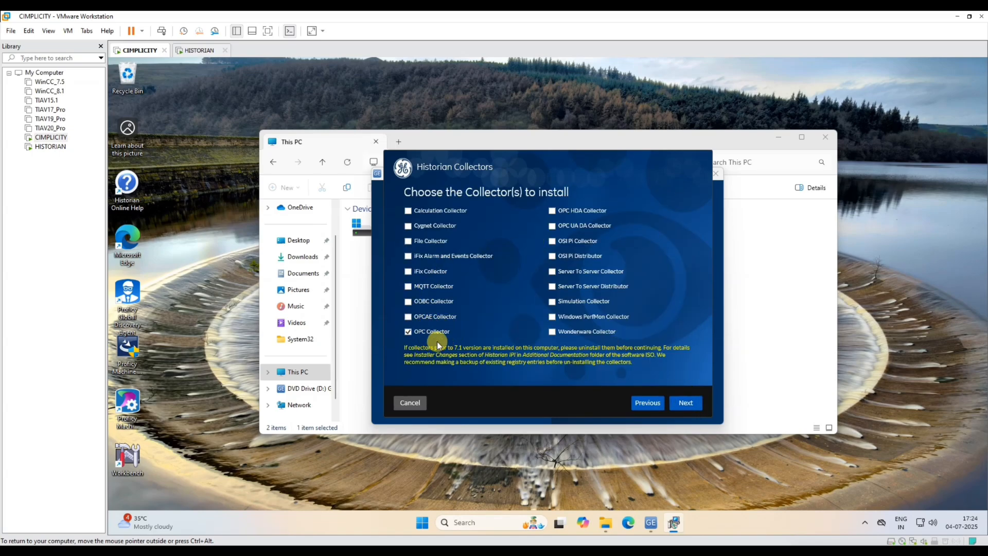
{"action": "left_click", "coordinate": [685, 402]}
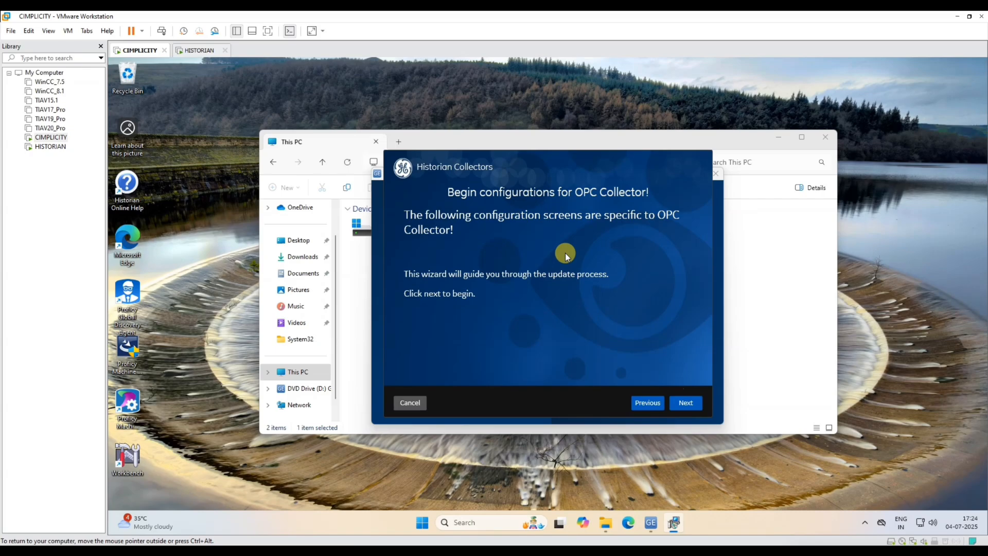
{"action": "left_click", "coordinate": [685, 404]}
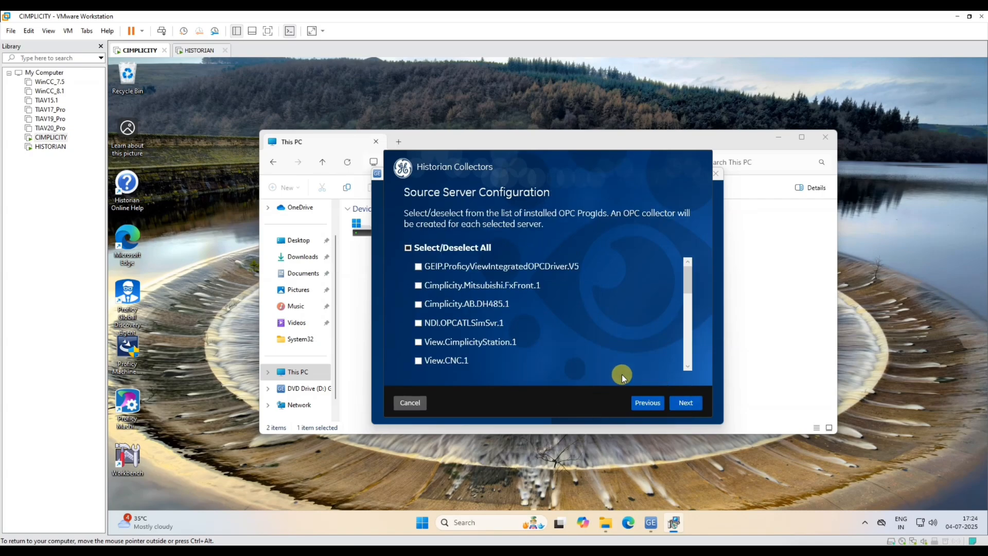
- Select CIMPLICITY.HMI.OPCServer.1 as the source OPC server
{"action": "scroll", "coordinate": [689, 366], "scroll_direction": "down", "scroll_amount": 3}
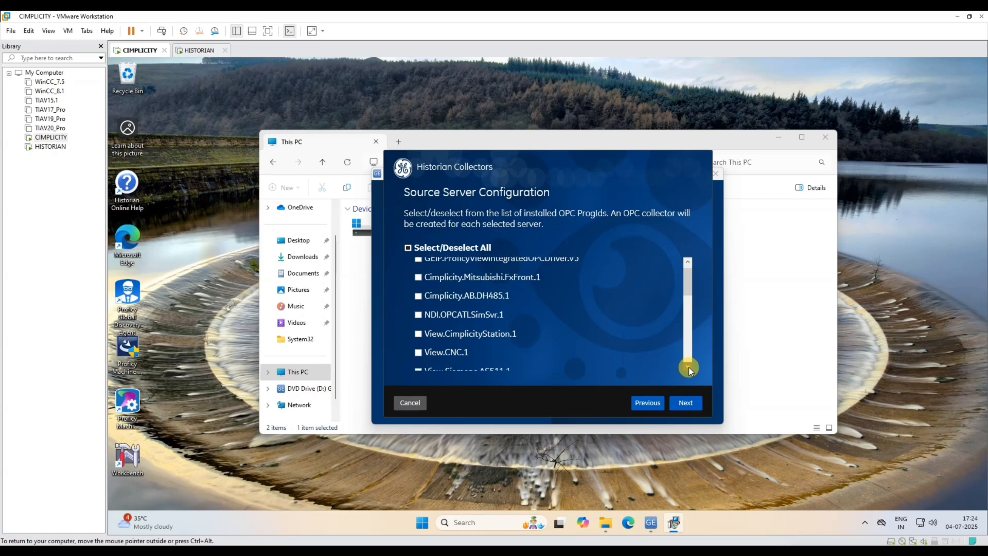
{"action": "left_click", "coordinate": [689, 366]}
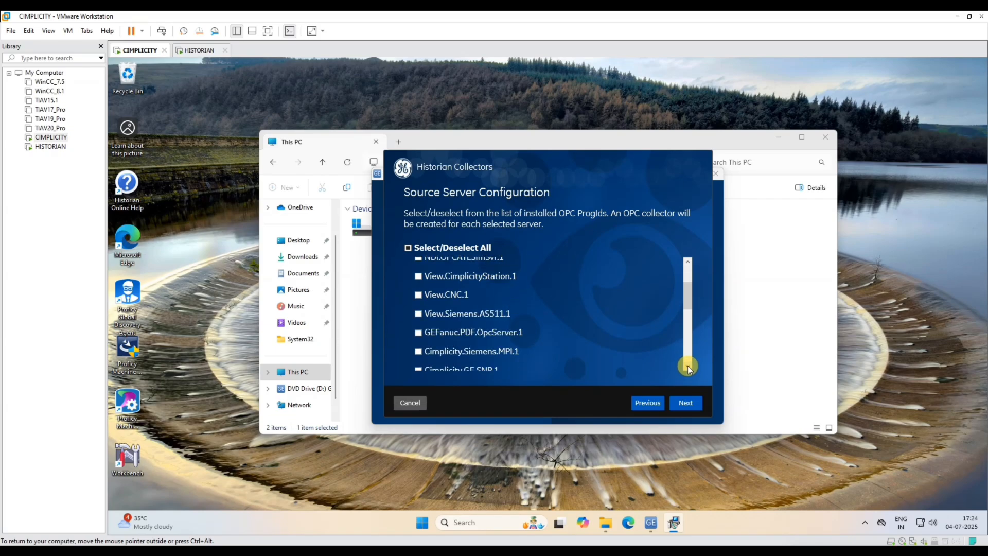
{"action": "left_click", "coordinate": [688, 367]}
{"action": "left_click", "coordinate": [689, 367]}
{"action": "left_click", "coordinate": [689, 366]}
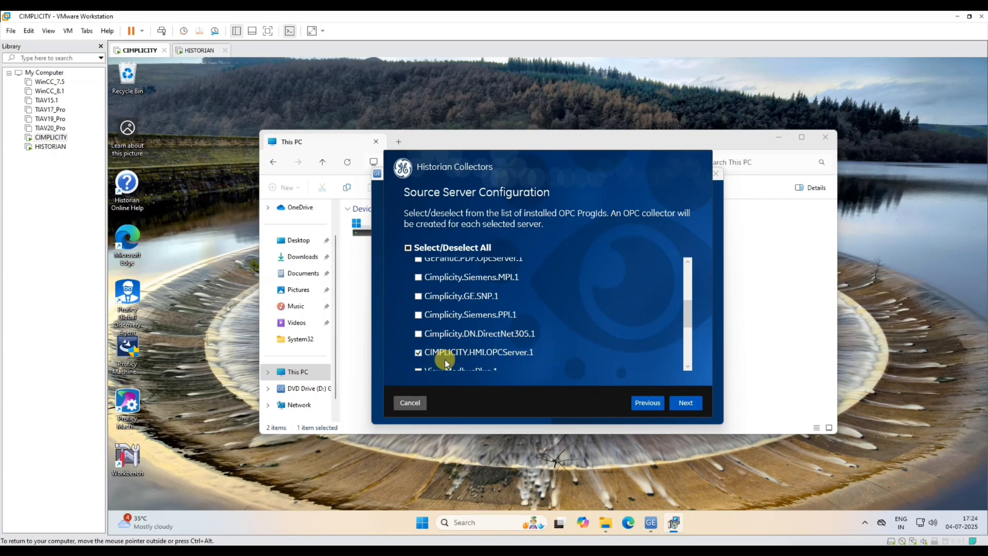
{"action": "left_click", "coordinate": [690, 405]}
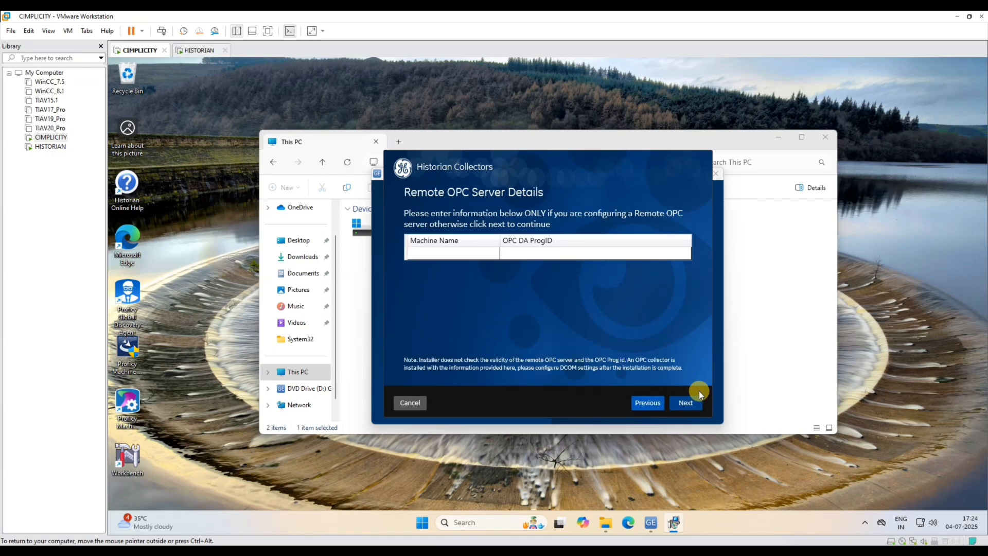
- Skip remote OPC server details, choose Historian, and select the OWS server name to replace
{"action": "left_click", "coordinate": [443, 253]}
{"action": "left_click", "coordinate": [690, 404]}
{"action": "left_click", "coordinate": [680, 401]}
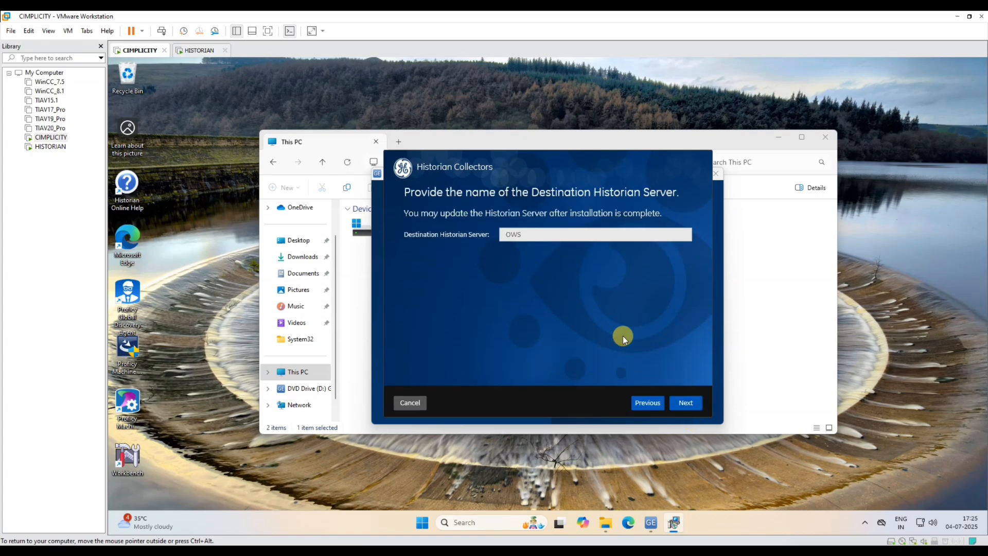
{"action": "left_click_drag", "start_coordinate": [527, 235], "coordinate": [447, 234]}
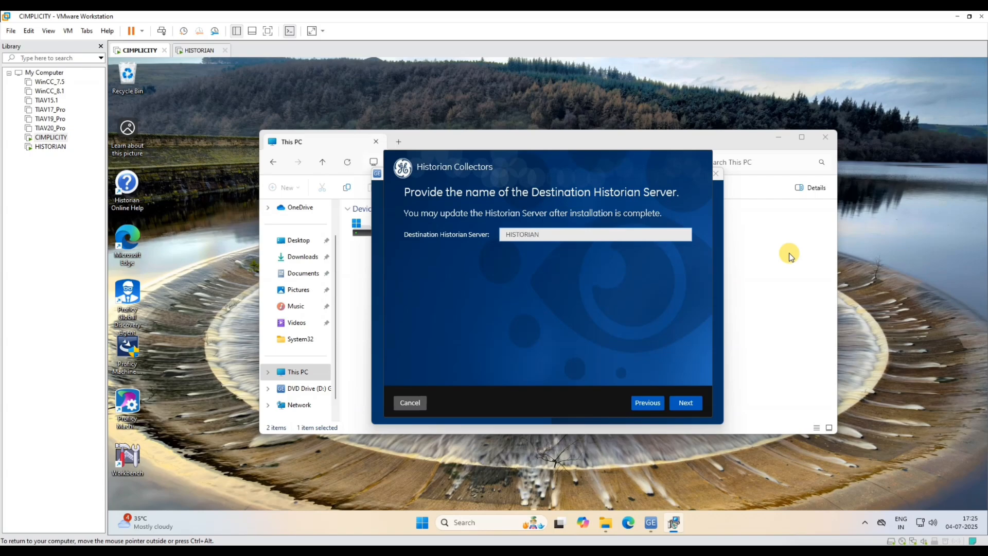
{"action": "left_click", "coordinate": [46, 150]}
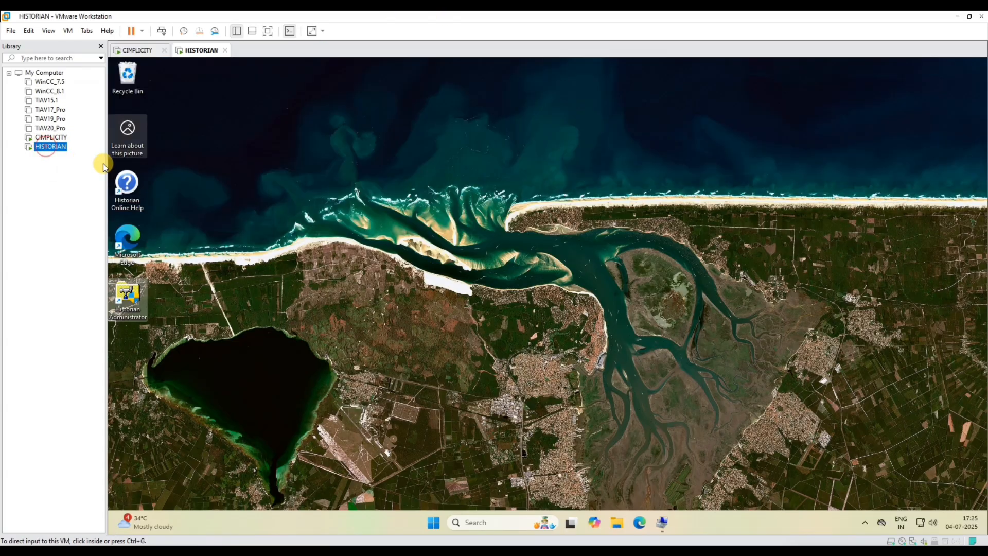
{"action": "left_click", "coordinate": [618, 524]}
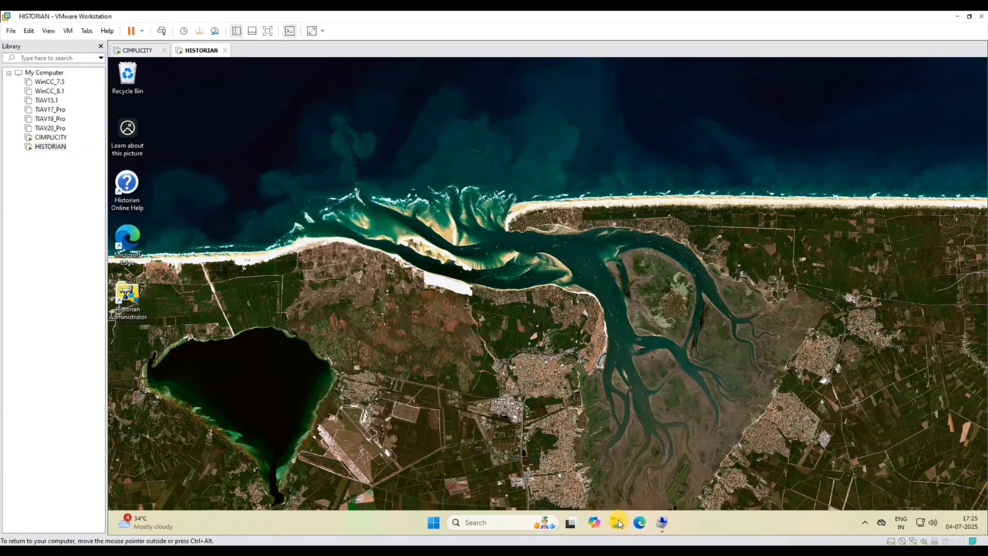
{"action": "left_click", "coordinate": [235, 363]}
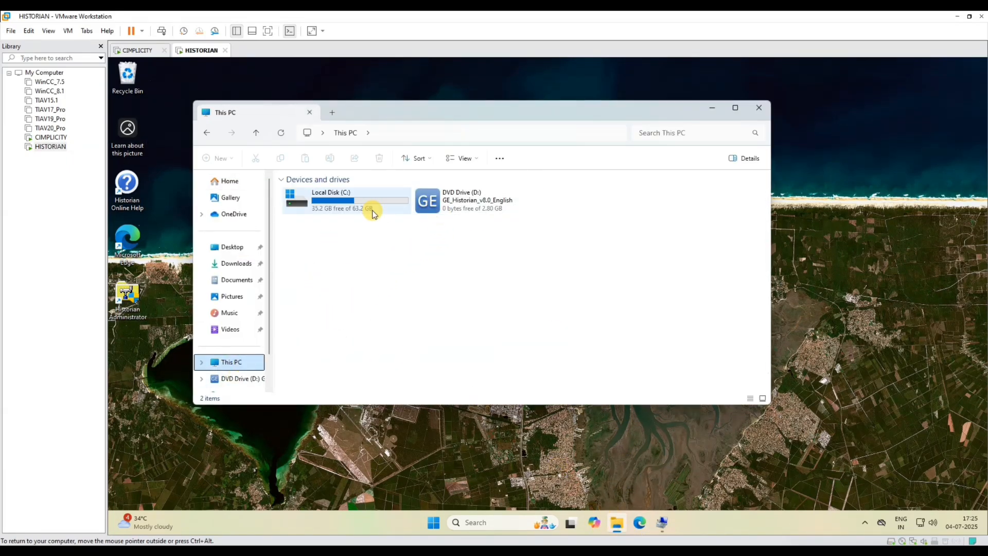
{"action": "right_click", "coordinate": [238, 369]}
{"action": "left_click", "coordinate": [338, 335]}
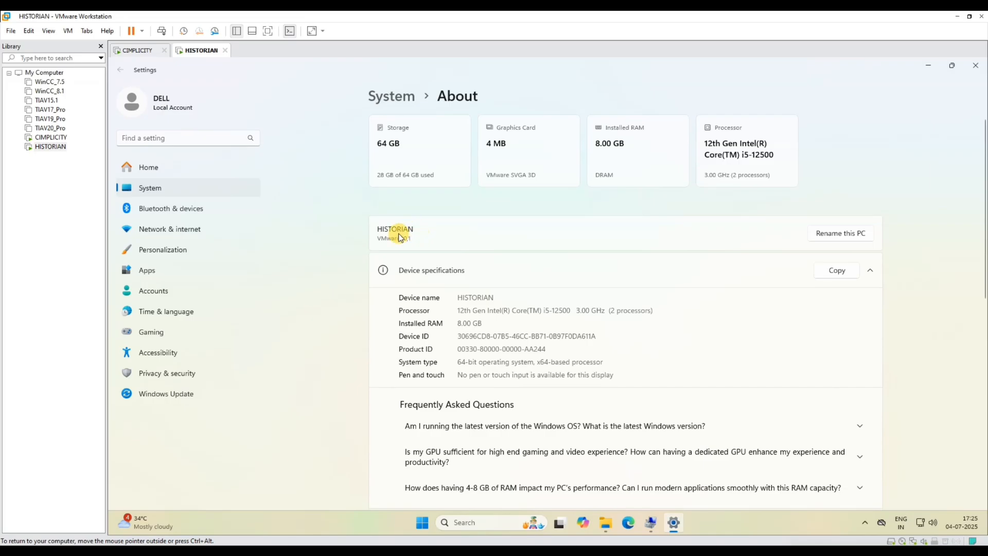
{"action": "left_click", "coordinate": [52, 137]}
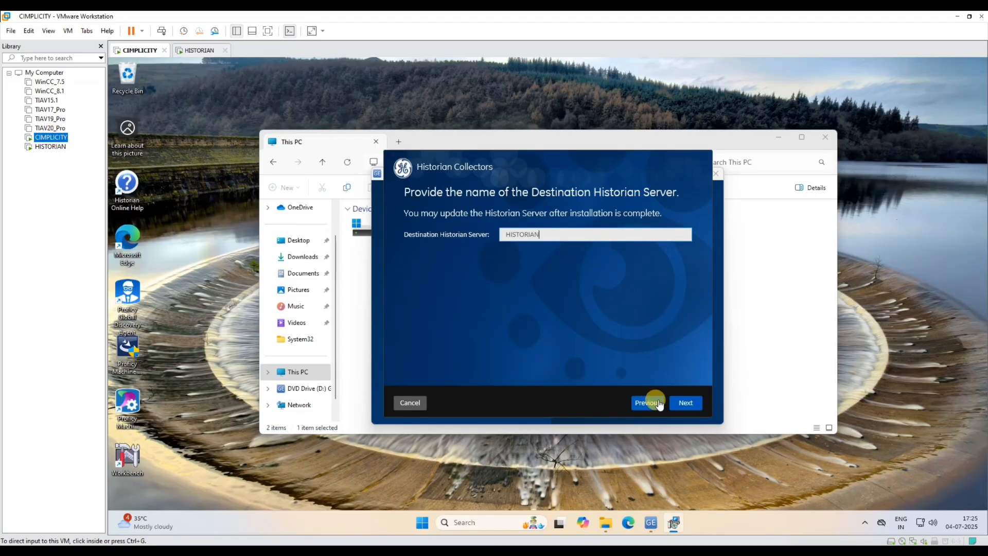
- Cancel the collector installation, confirm, exit the failure page, and close the installer
{"action": "left_click", "coordinate": [432, 416]}
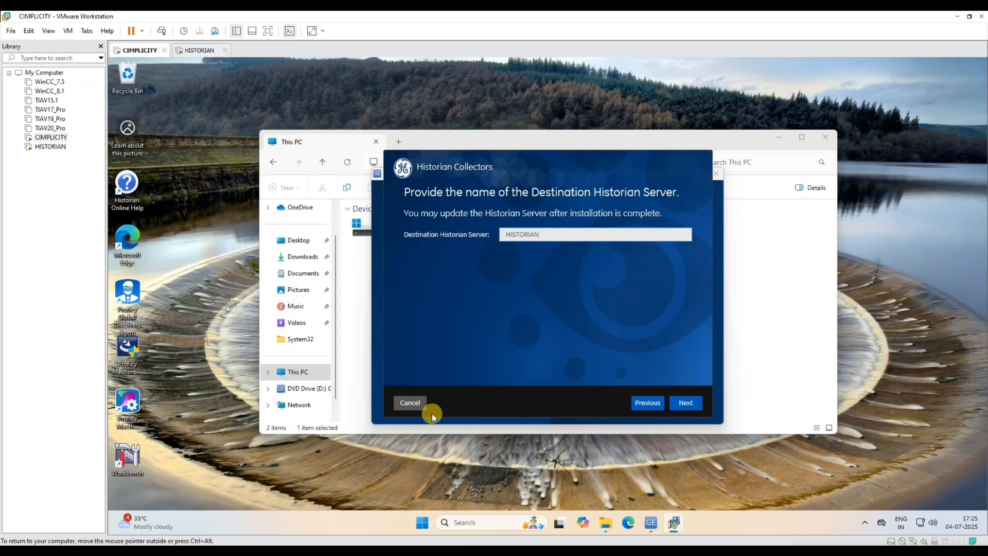
{"action": "left_click", "coordinate": [398, 405]}
{"action": "left_click", "coordinate": [568, 324]}
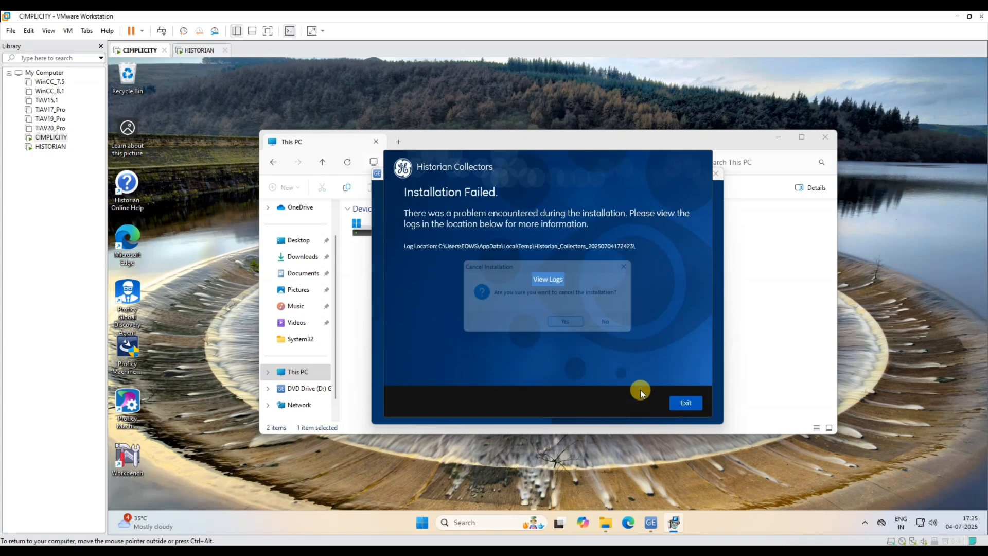
{"action": "left_click", "coordinate": [684, 410]}
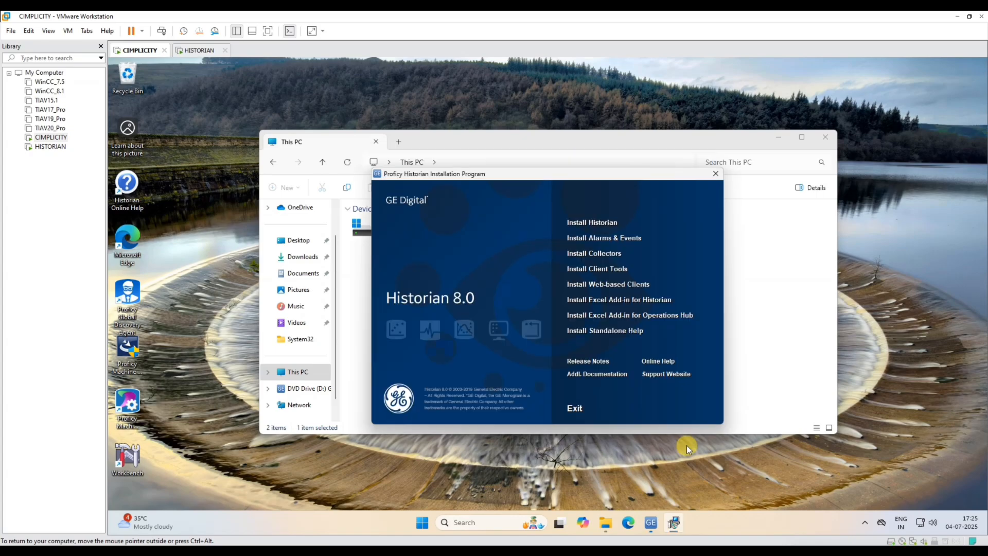
{"action": "left_click", "coordinate": [720, 172]}
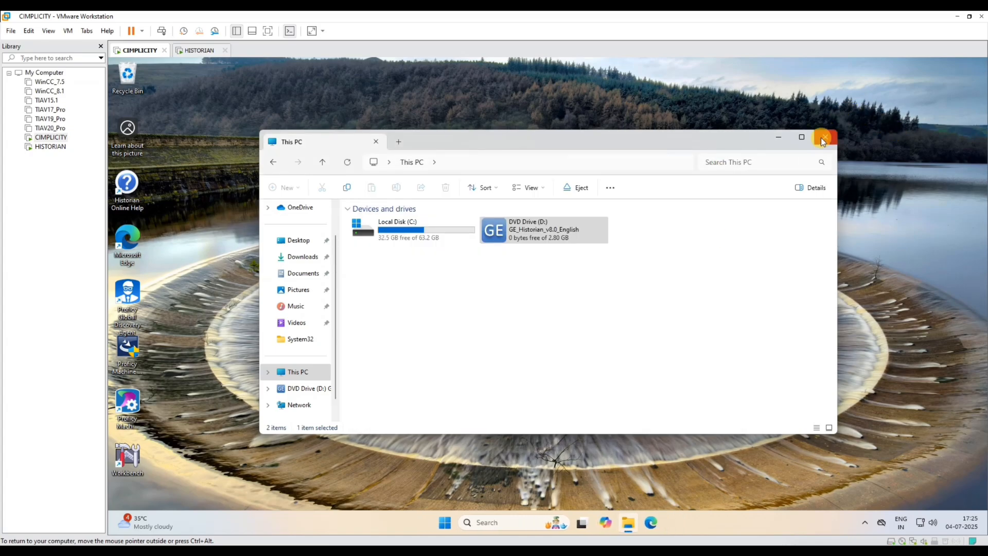
- Relaunch the Historian installer from the DVD, then close it and the This PC window
{"action": "double_click", "coordinate": [563, 232]}
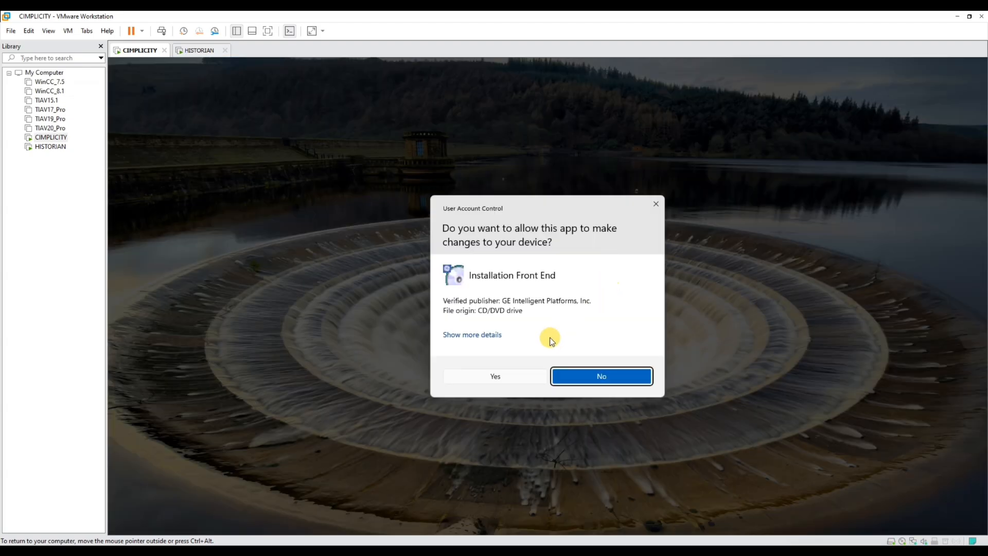
{"action": "left_click", "coordinate": [486, 379]}
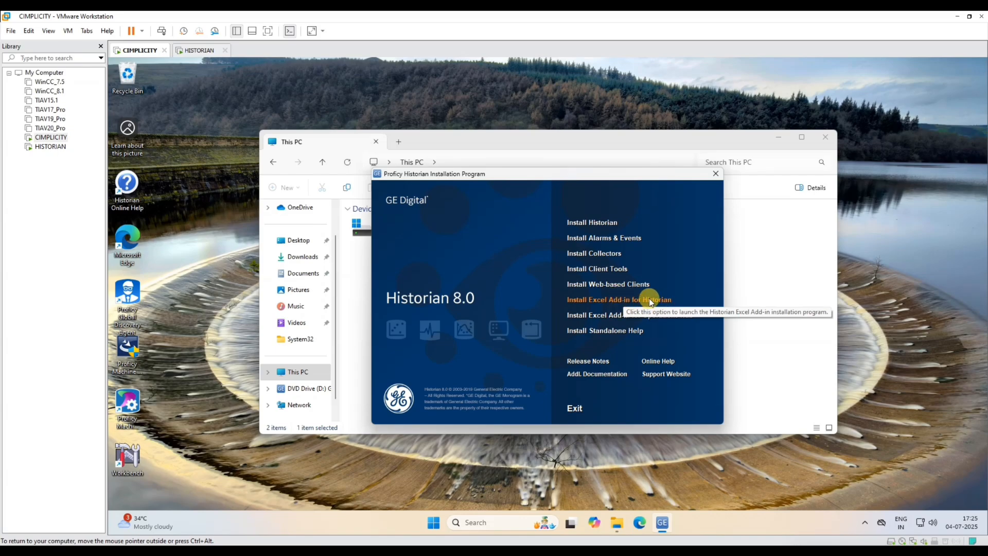
{"action": "left_click", "coordinate": [717, 176]}
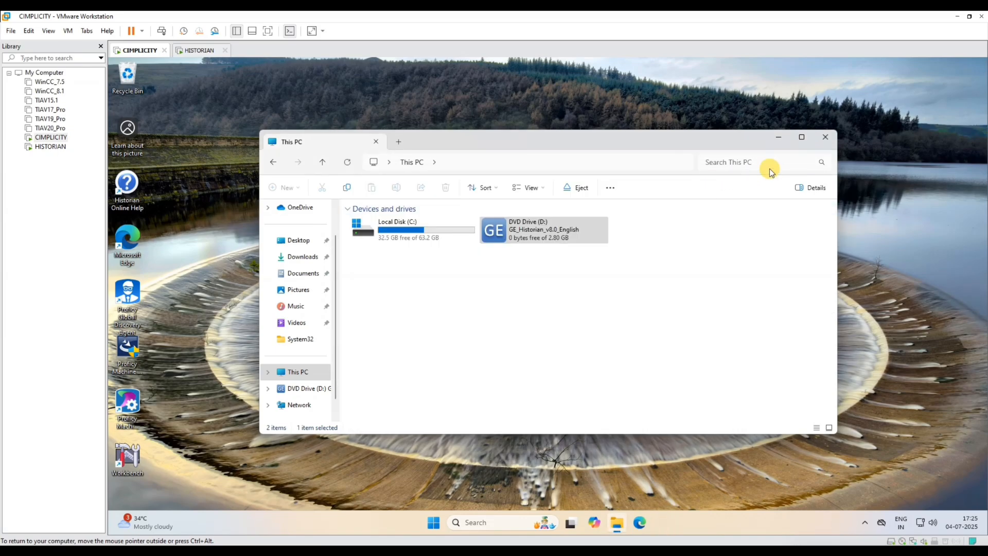
{"action": "left_click", "coordinate": [824, 136]}
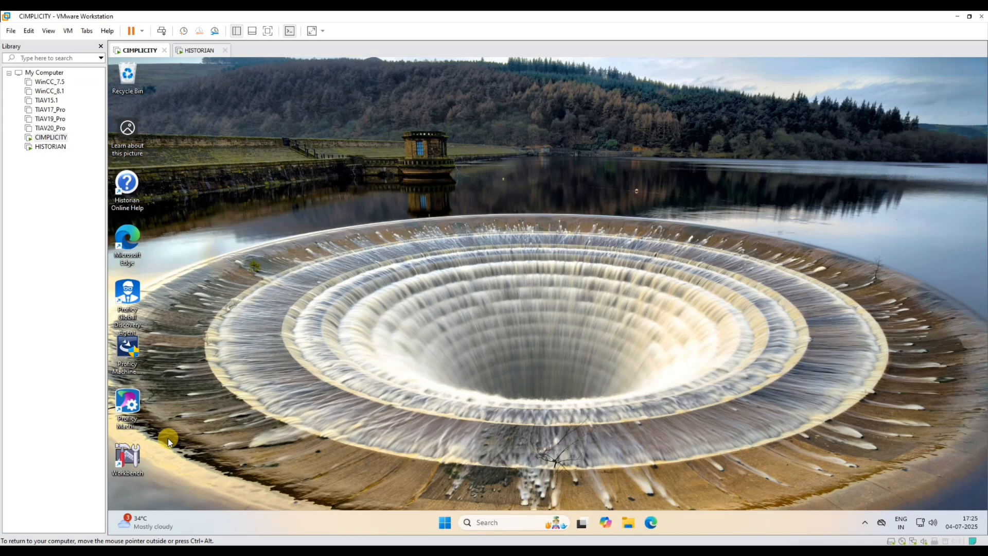
- Start a new project in CIMPLICITY Workbench with its user name filled in, then switch to HISTORIAN
{"action": "double_click", "coordinate": [128, 456]}
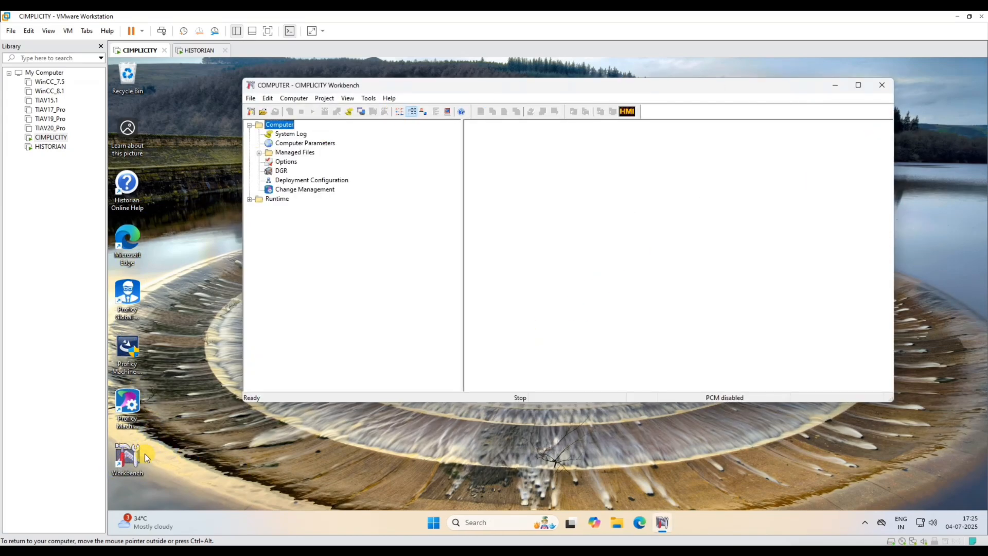
{"action": "left_click", "coordinate": [255, 97]}
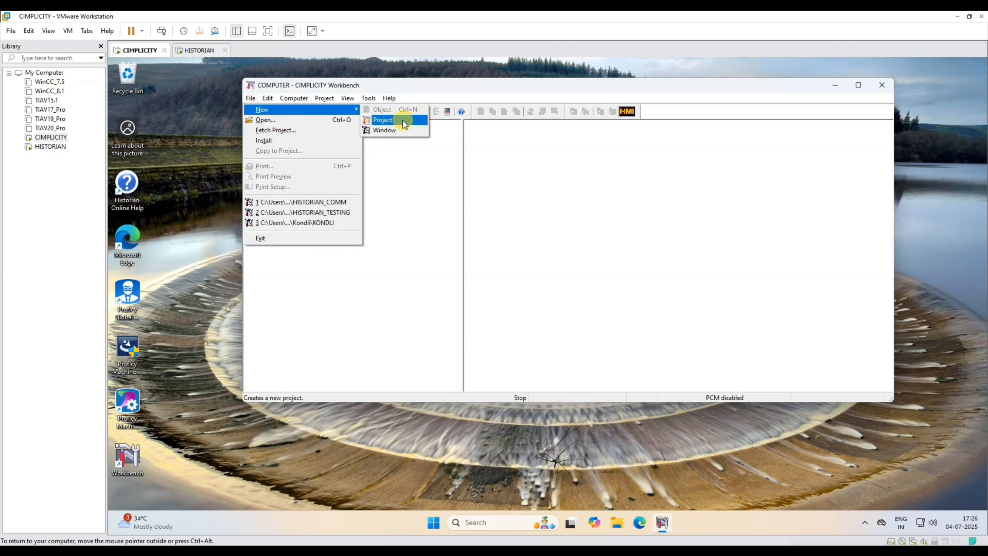
{"action": "left_click", "coordinate": [401, 119]}
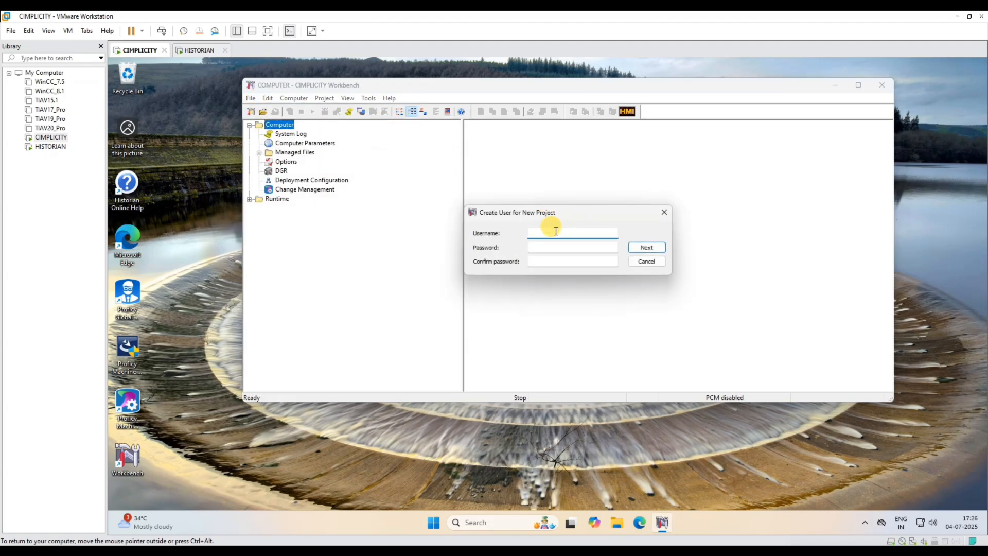
{"action": "type", "text": "ADMIN"}
{"action": "left_click", "coordinate": [561, 247]}
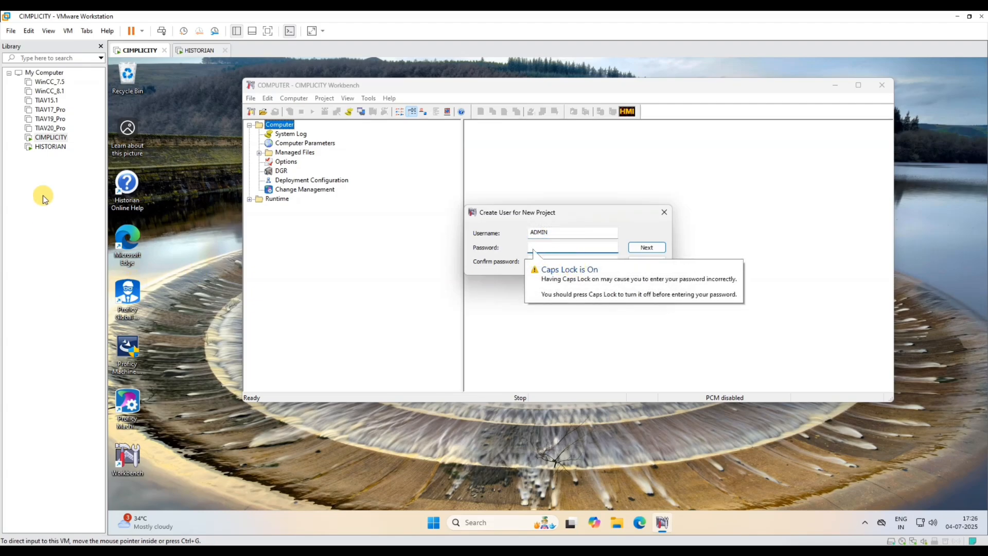
{"action": "left_click", "coordinate": [51, 147]}
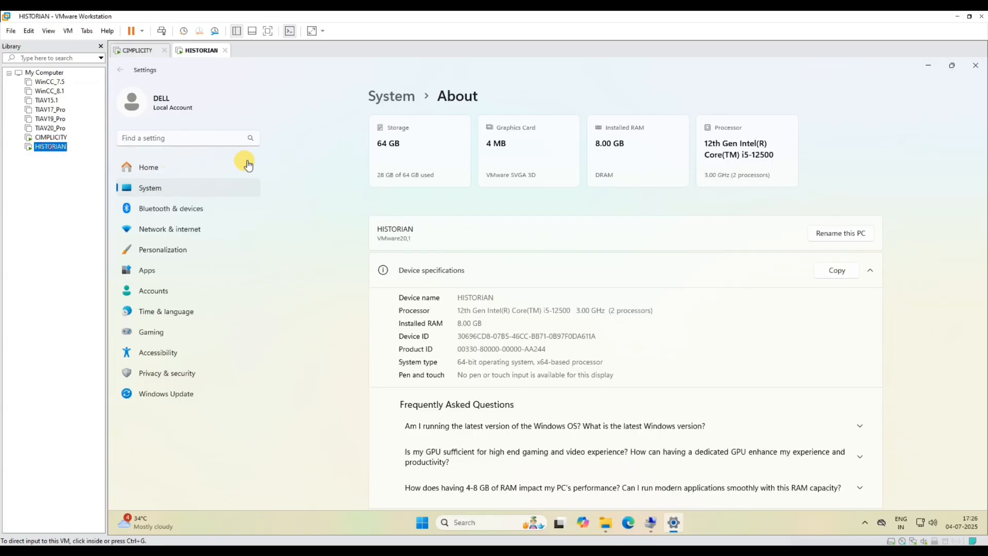
- Close Settings and Explorer, launch Proficy Historian Administrator, and cancel its login prompt
{"action": "left_click", "coordinate": [981, 70]}
{"action": "left_click", "coordinate": [759, 111]}
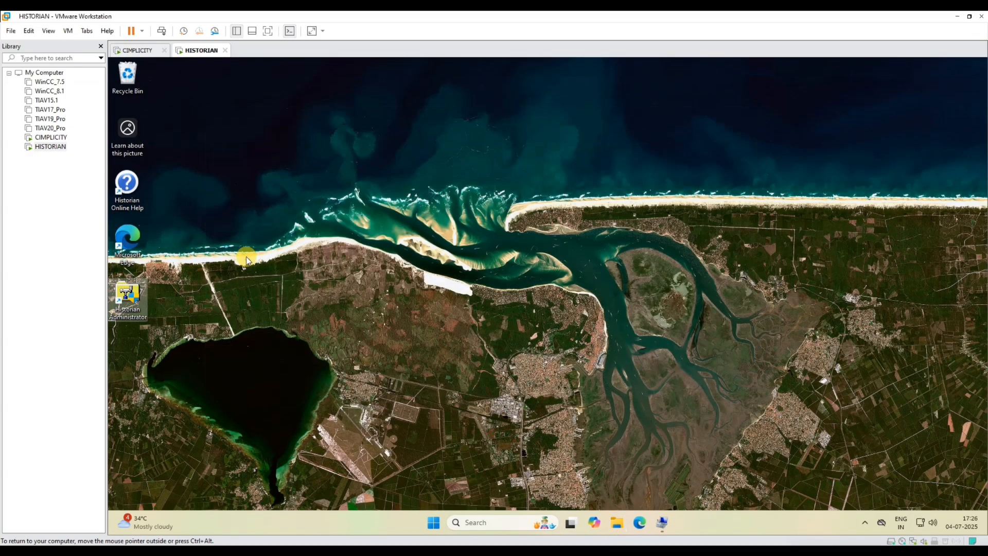
{"action": "double_click", "coordinate": [137, 301]}
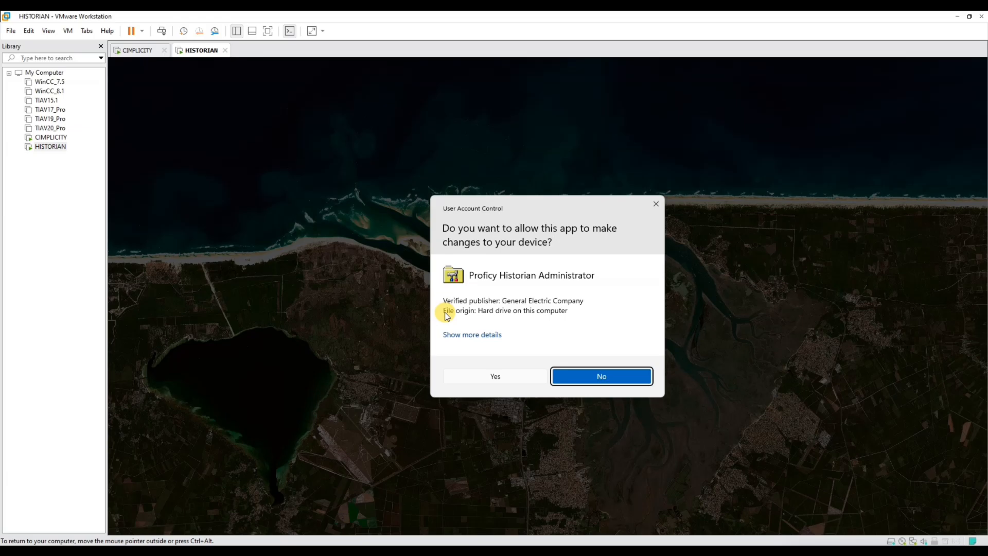
{"action": "left_click", "coordinate": [500, 372]}
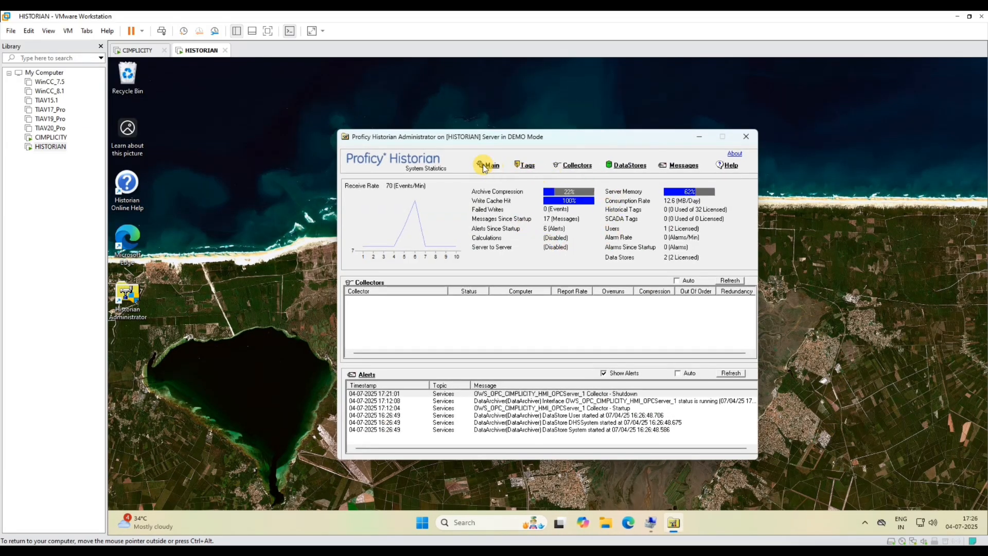
{"action": "left_click", "coordinate": [494, 171]}
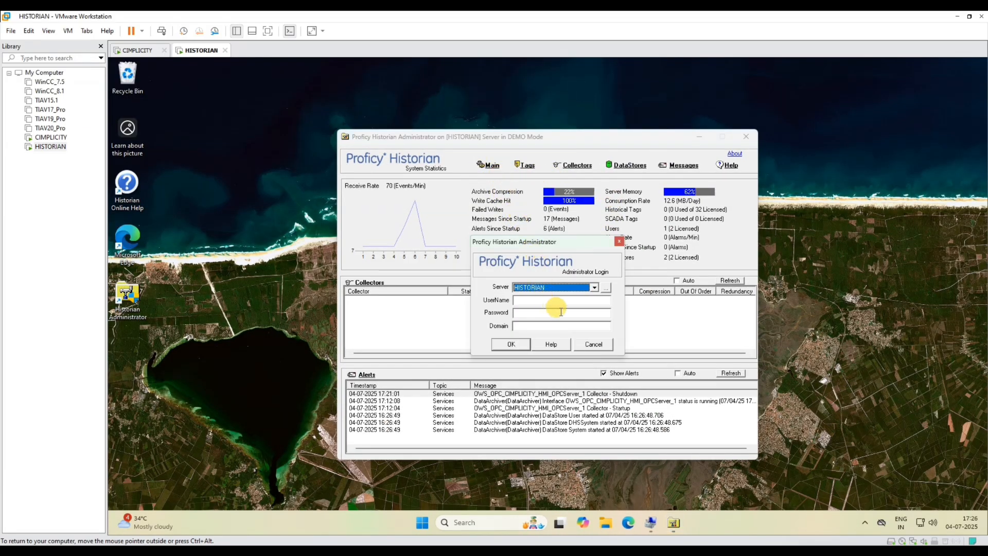
{"action": "left_click", "coordinate": [593, 344]}
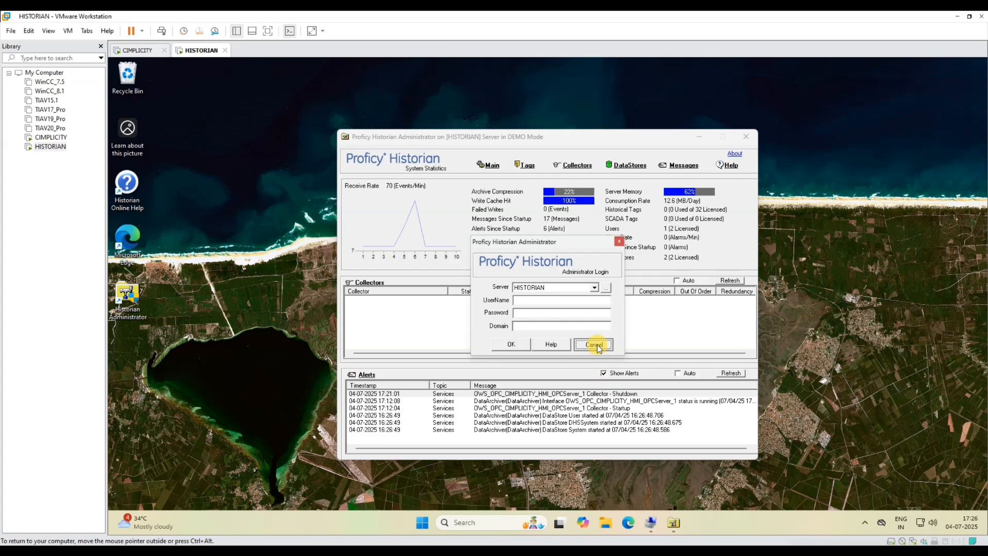
- Hide alerts, disconnect the HISTORIAN server in Historian Servers, and open File Explorer
{"action": "left_click", "coordinate": [604, 373]}
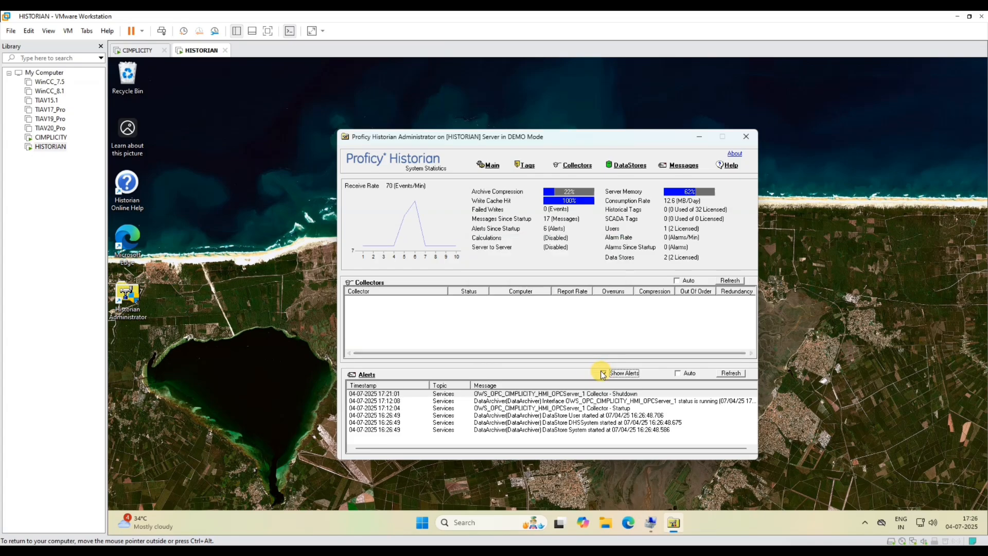
{"action": "left_click", "coordinate": [493, 171]}
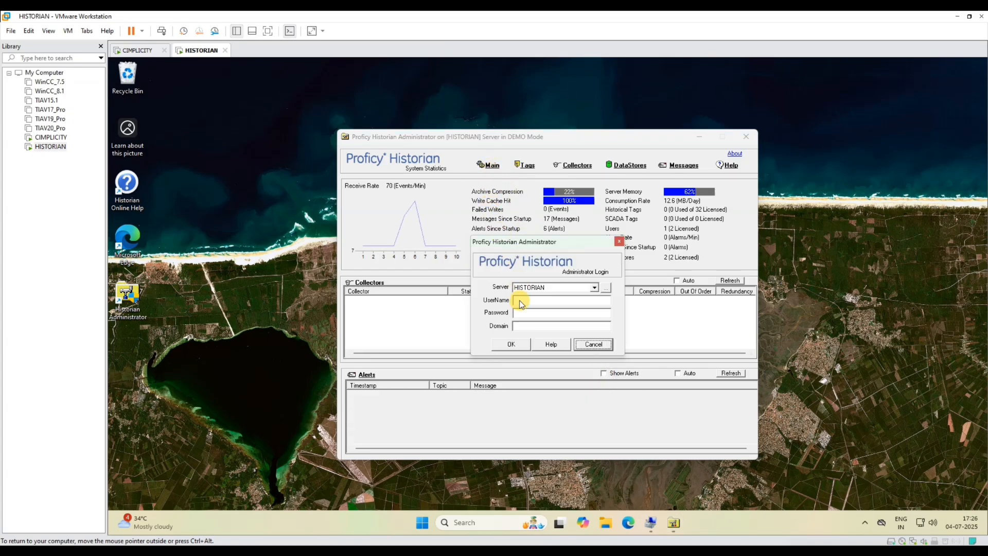
{"action": "left_click", "coordinate": [601, 284]}
{"action": "left_click", "coordinate": [540, 388]}
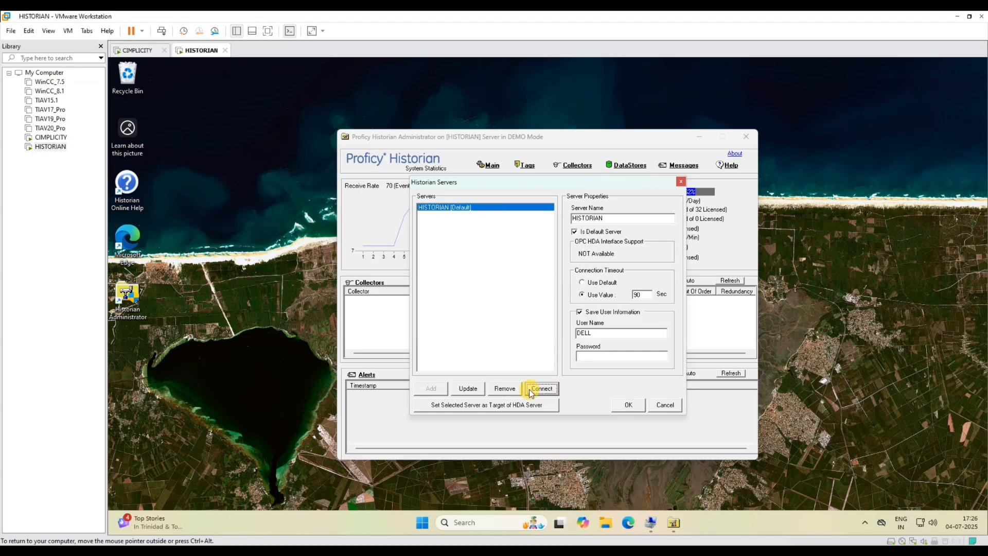
{"action": "double_click", "coordinate": [597, 218]}
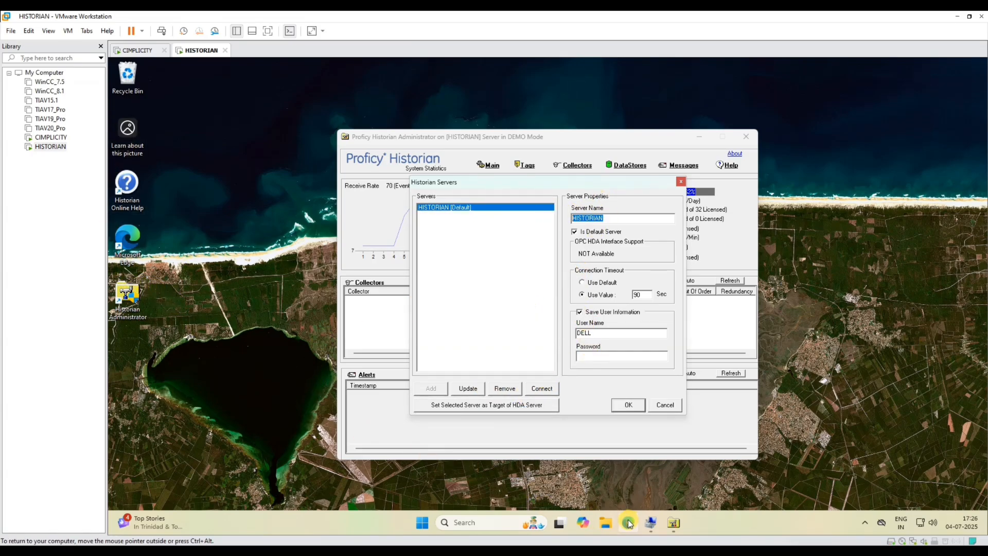
{"action": "left_click", "coordinate": [606, 523]}
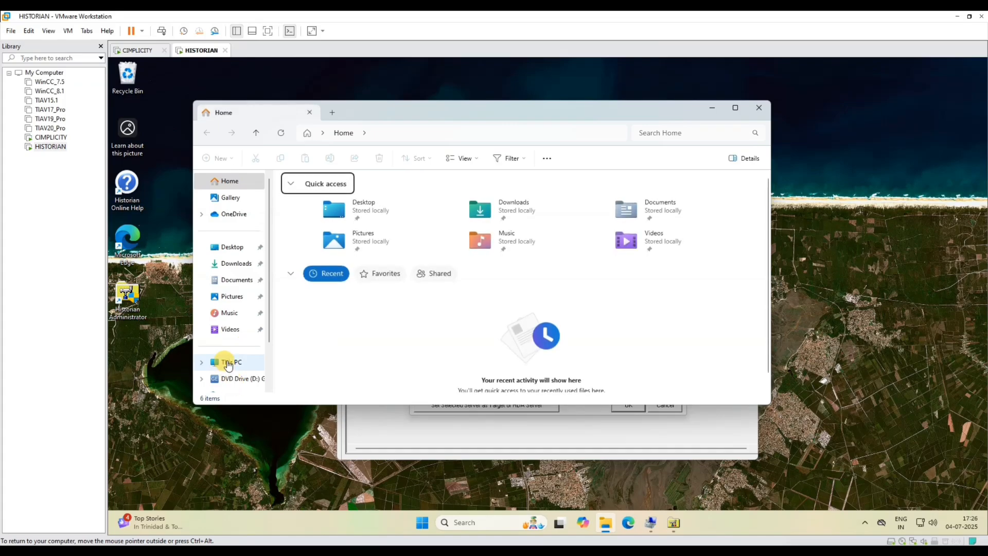
- Open HISTORIAN's System About page from This PC and arrange it beside File Explorer
{"action": "right_click", "coordinate": [229, 364]}
{"action": "left_click", "coordinate": [253, 305]}
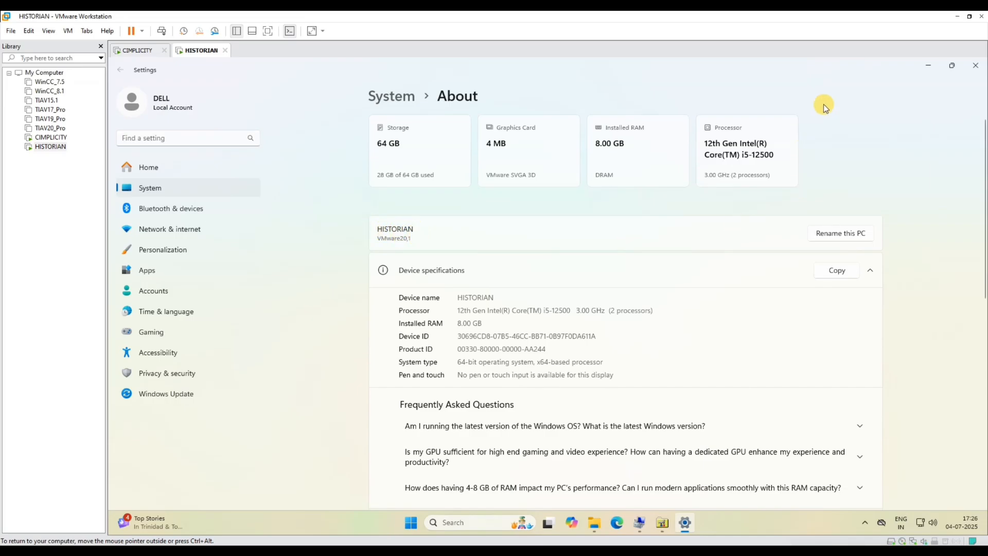
{"action": "left_click", "coordinate": [956, 65]}
{"action": "left_click_drag", "start_coordinate": [470, 92], "coordinate": [392, 106]}
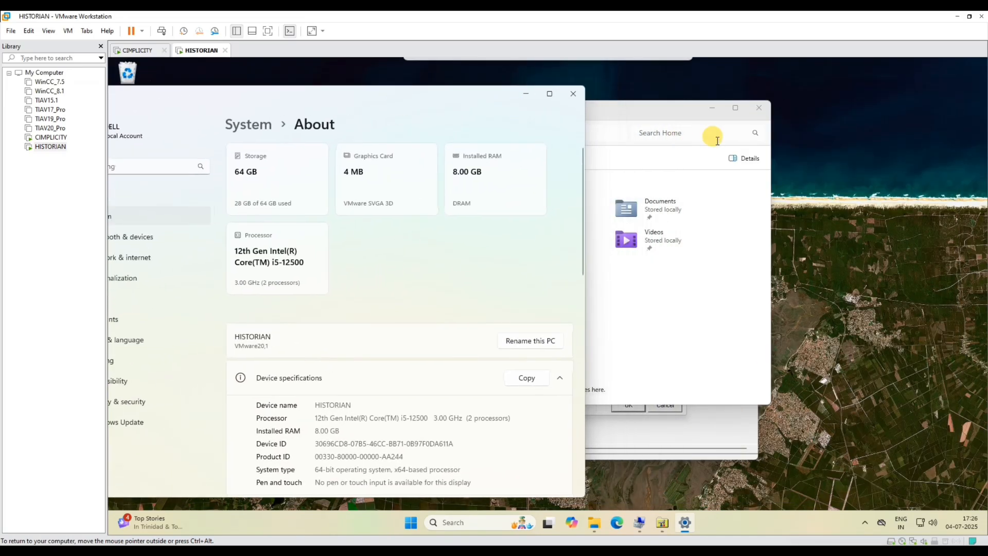
{"action": "left_click_drag", "start_coordinate": [616, 122], "coordinate": [796, 144]}
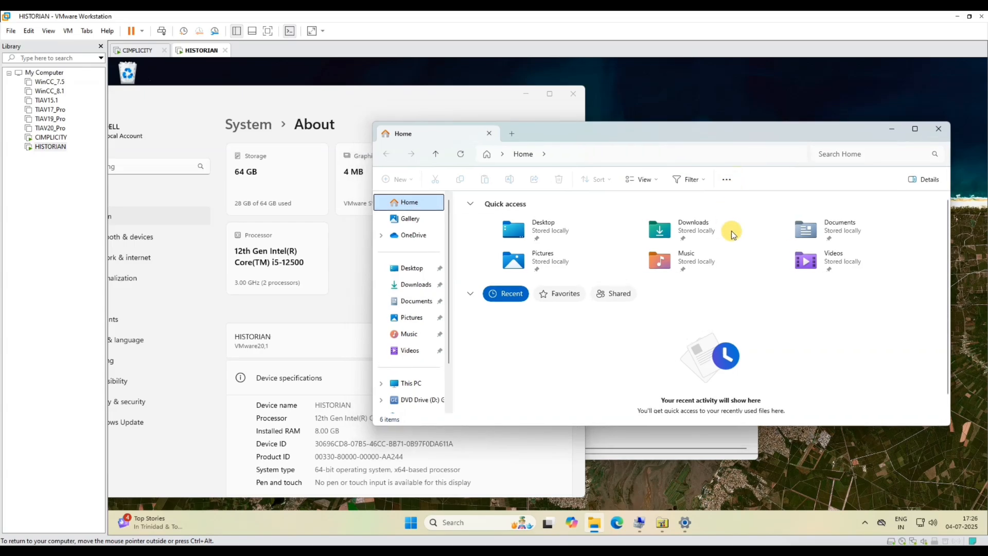
- Dismiss the no-connection warning and relaunch Proficy Historian Administrator via a 'hi' search
{"action": "left_click", "coordinate": [718, 447]}
{"action": "left_click", "coordinate": [605, 324]}
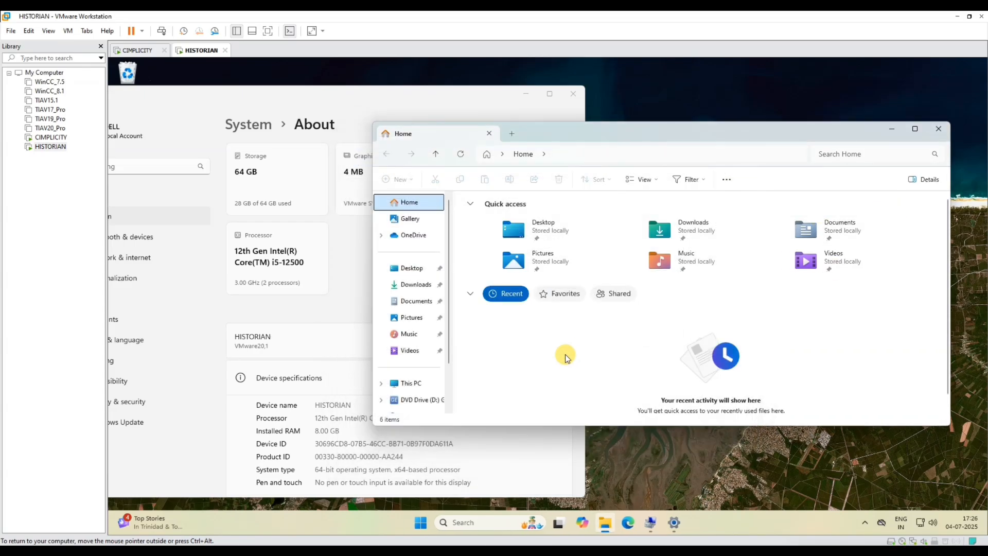
{"action": "left_click", "coordinate": [466, 522]}
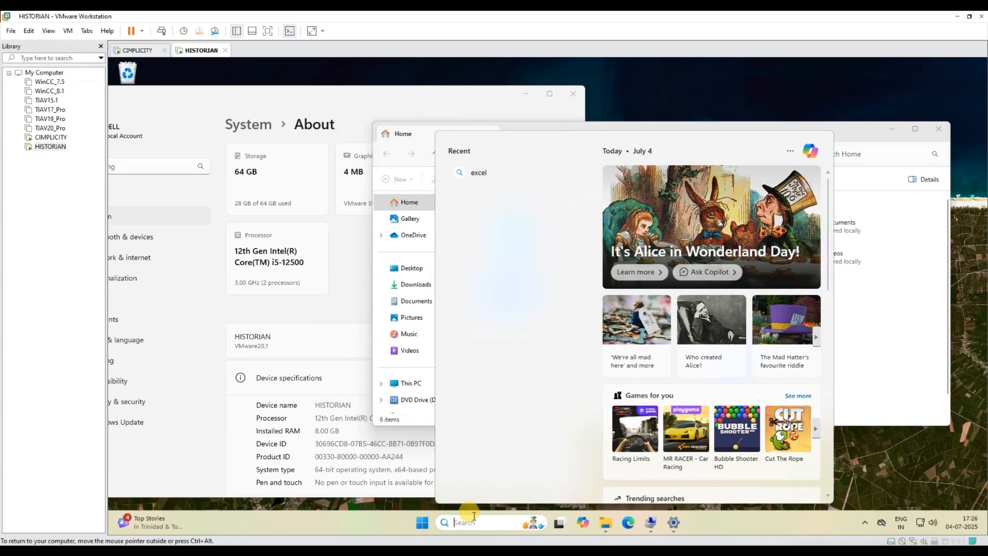
{"action": "type", "text": "hi"}
{"action": "left_click", "coordinate": [540, 201]}
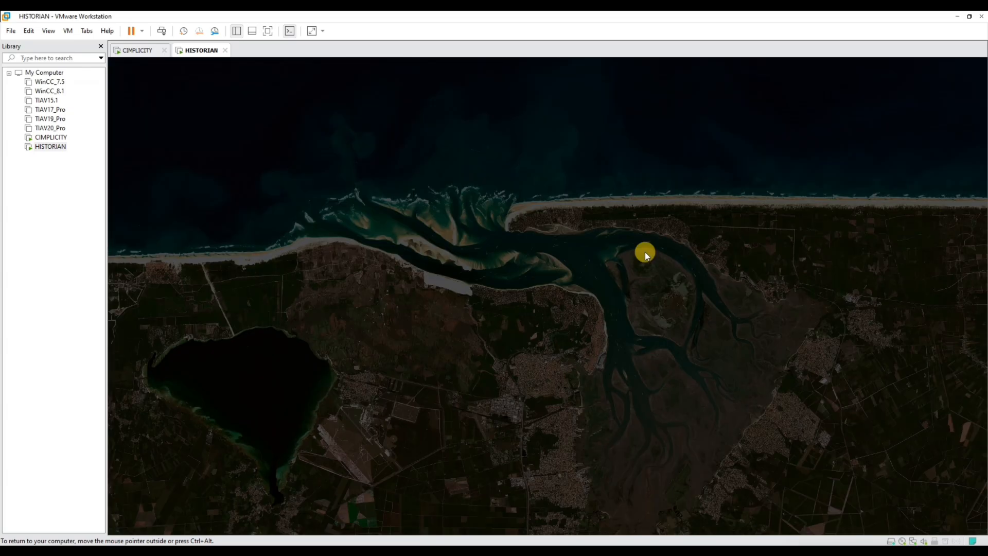
{"action": "left_click", "coordinate": [520, 376]}
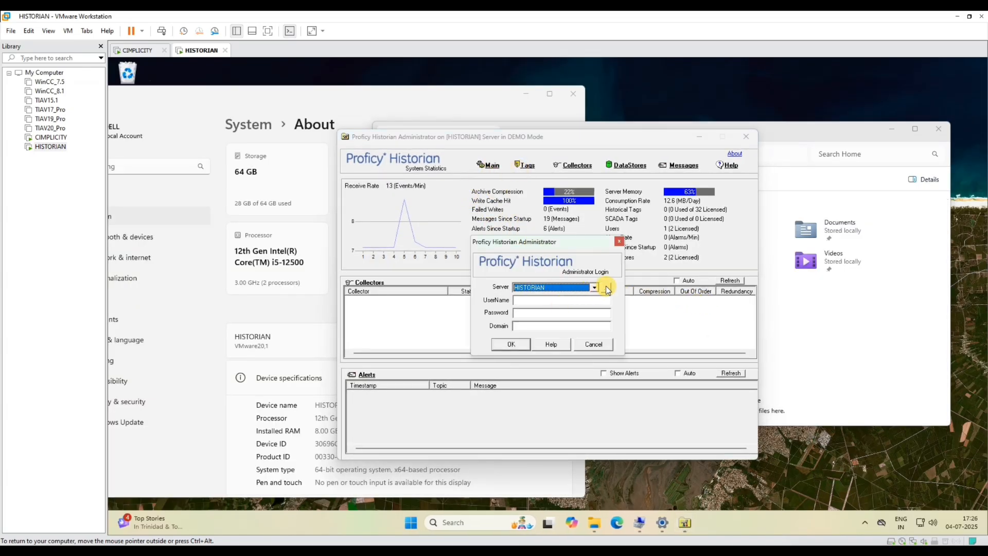
- Disconnect and reconnect the HISTORIAN server in Historian Servers, then confirm the settings
{"action": "left_click", "coordinate": [596, 288]}
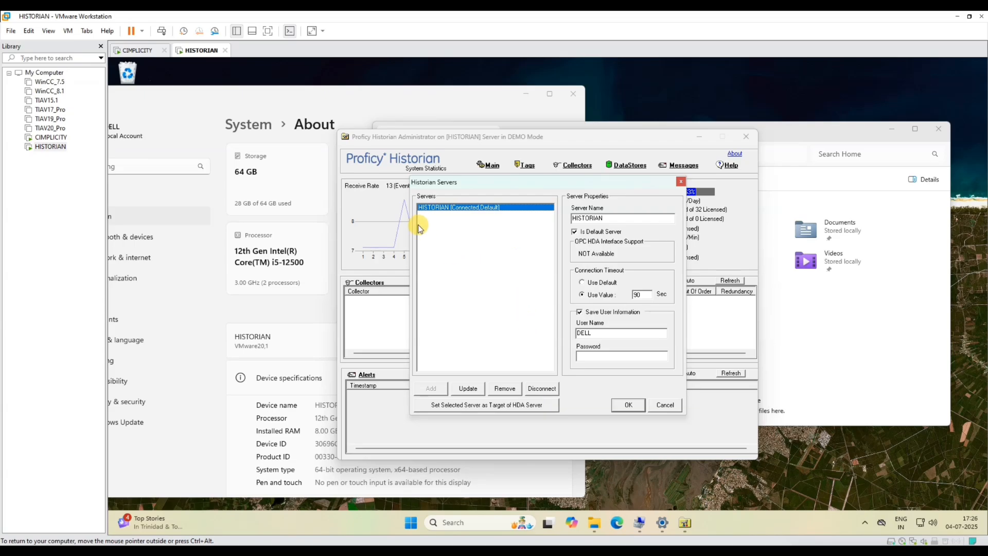
{"action": "left_click", "coordinate": [544, 388]}
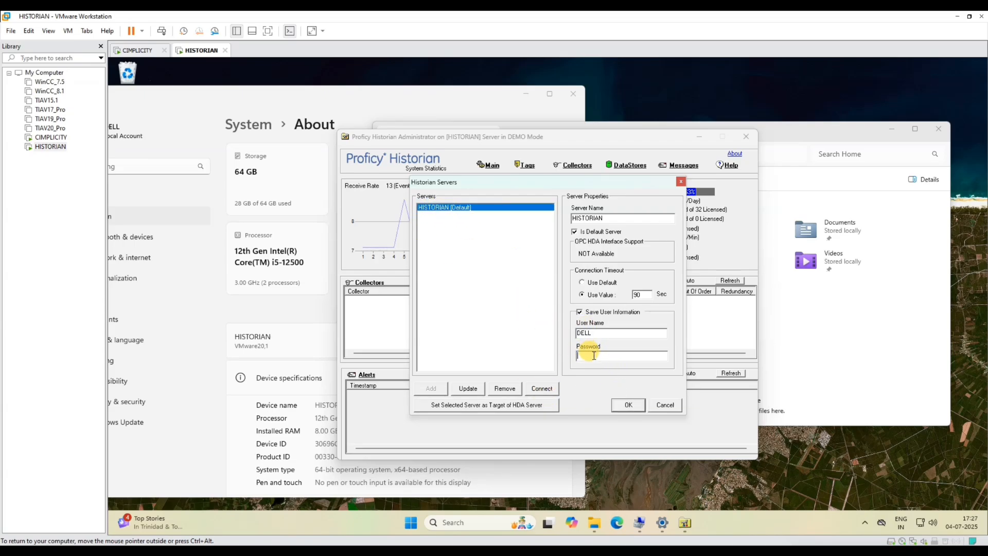
{"action": "left_click", "coordinate": [543, 388]}
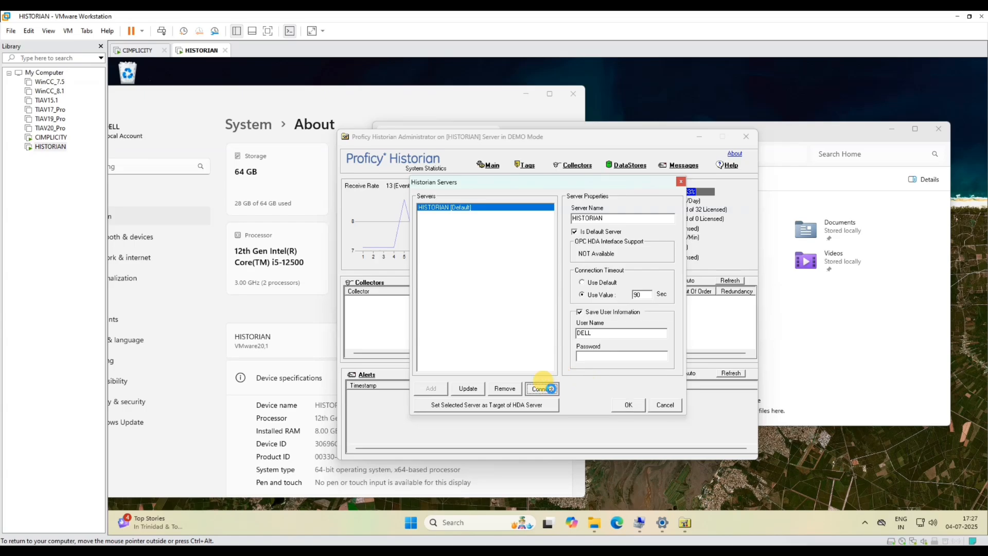
{"action": "left_click", "coordinate": [628, 405]}
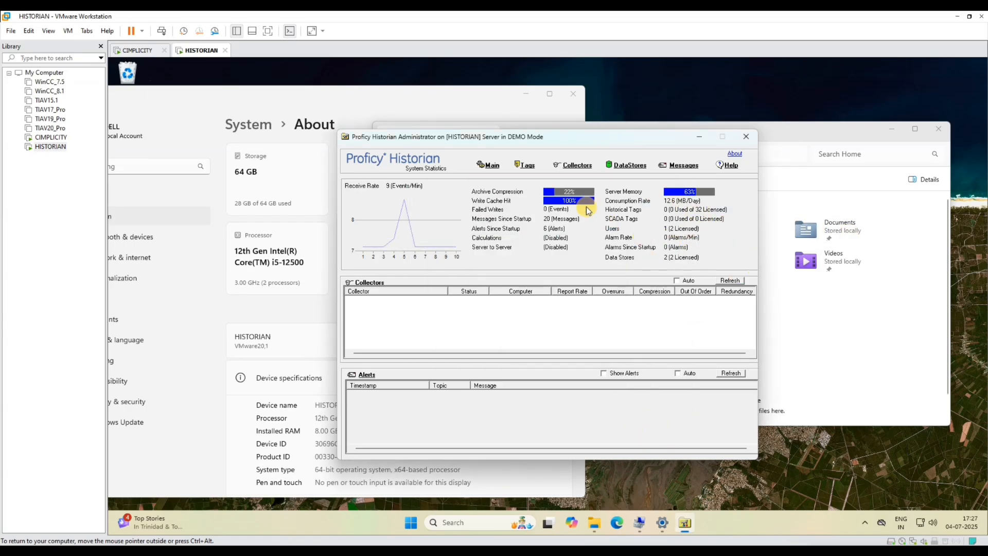
- Close the Settings About page and File Explorer, then return to the CIMPLICITY machine
{"action": "left_click_drag", "start_coordinate": [496, 141], "coordinate": [558, 141]}
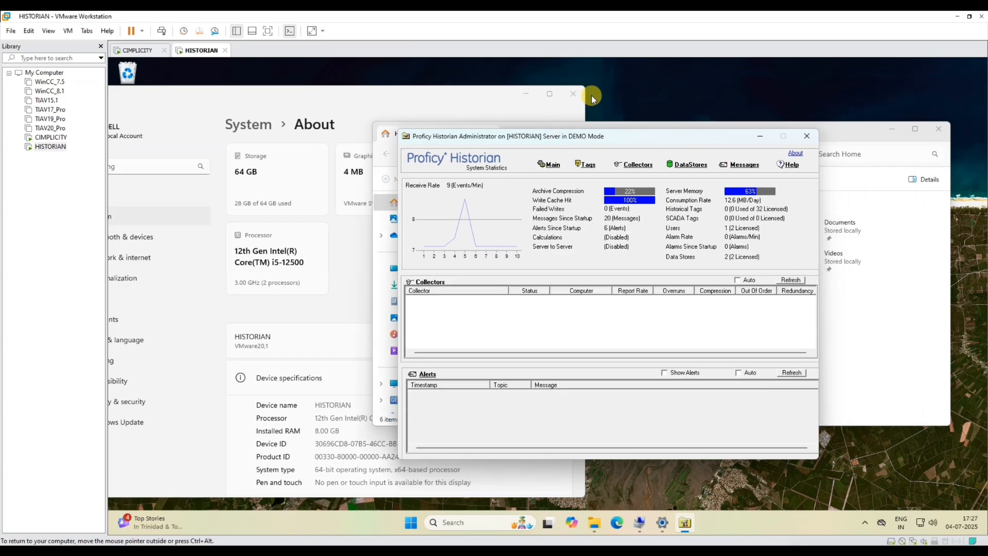
{"action": "left_click", "coordinate": [573, 93]}
{"action": "left_click", "coordinate": [934, 129]}
{"action": "left_click", "coordinate": [50, 128]}
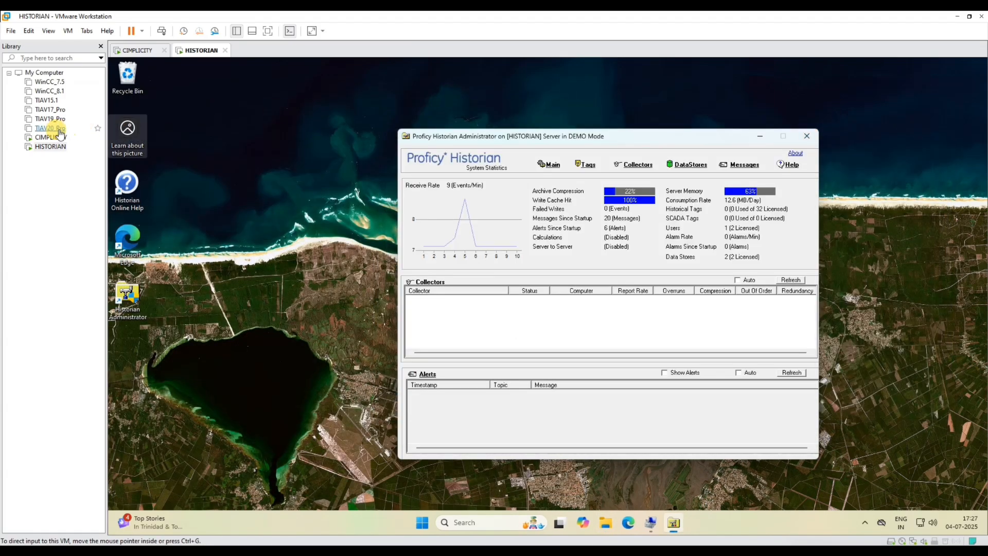
{"action": "left_click", "coordinate": [50, 137]}
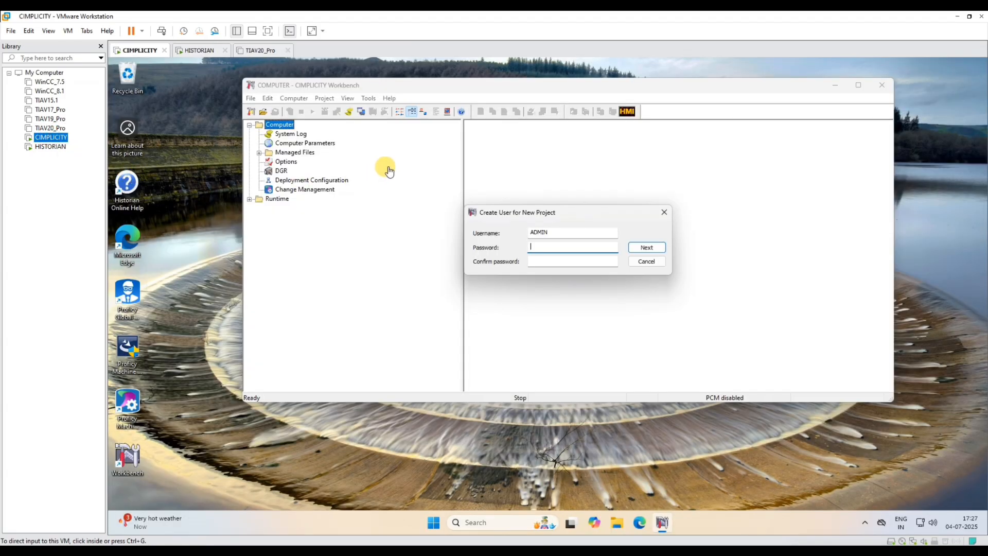
- Enter the project user name and password and confirm the new project user
{"action": "left_click_drag", "start_coordinate": [559, 231], "coordinate": [497, 226]}
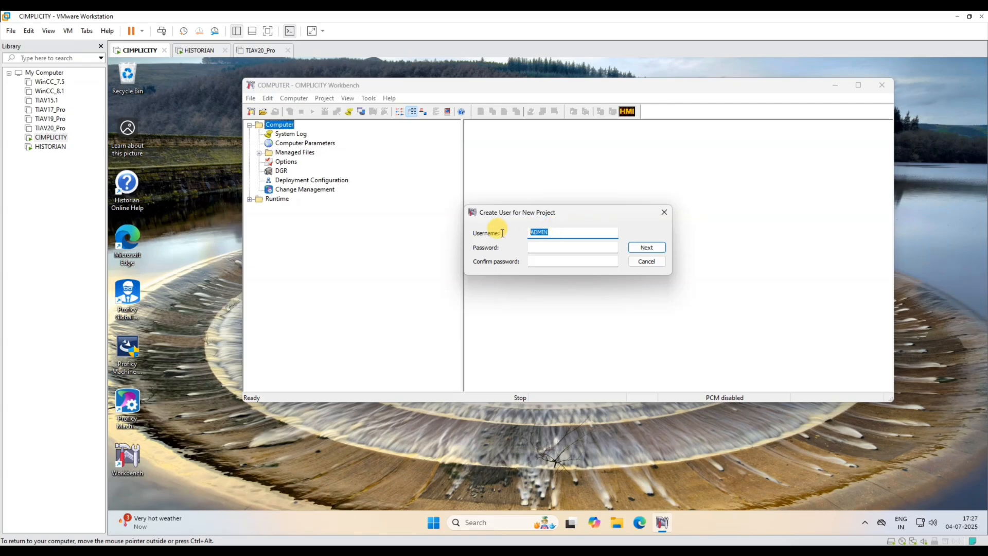
{"action": "left_click", "coordinate": [538, 246]}
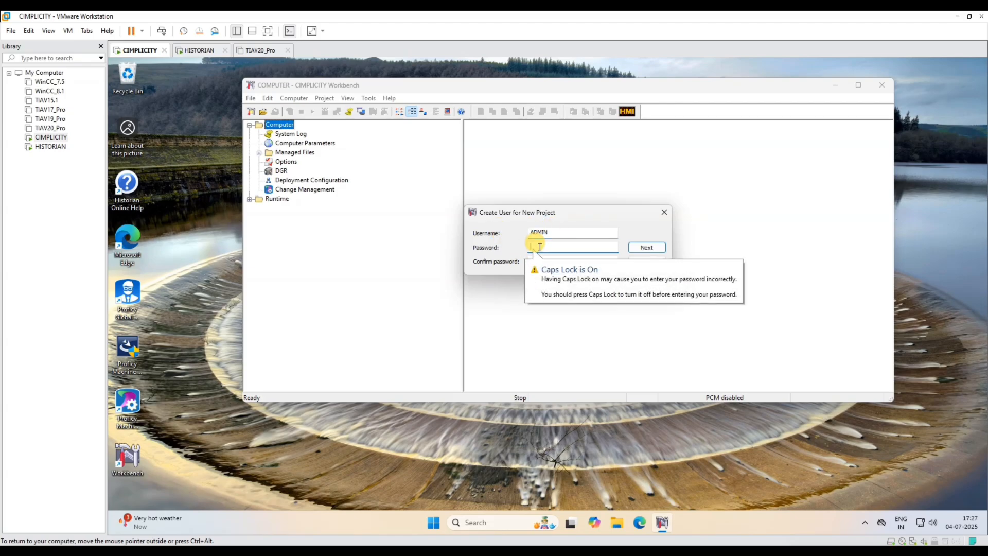
{"action": "type", "text": "A"}
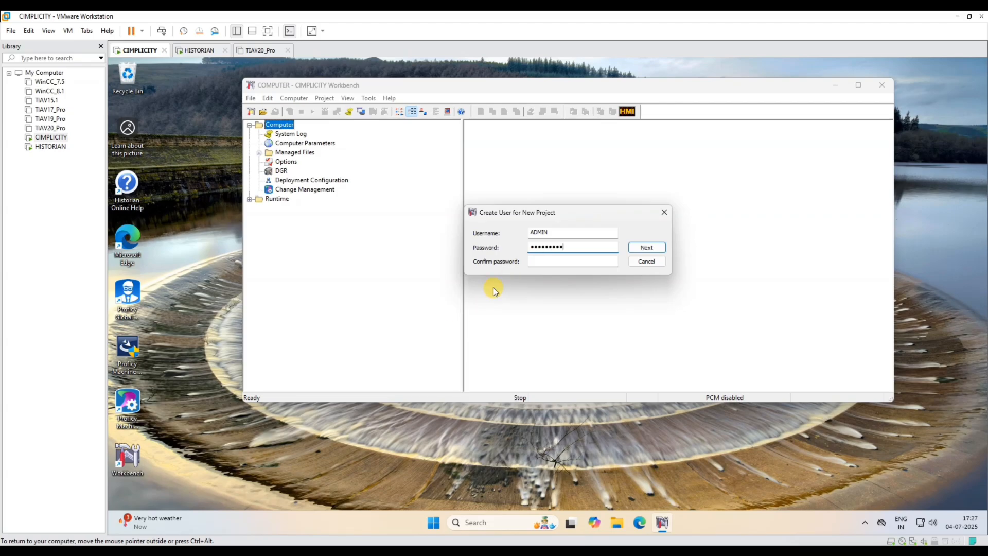
{"action": "type", "text": "A"}
{"action": "left_click", "coordinate": [646, 247]}
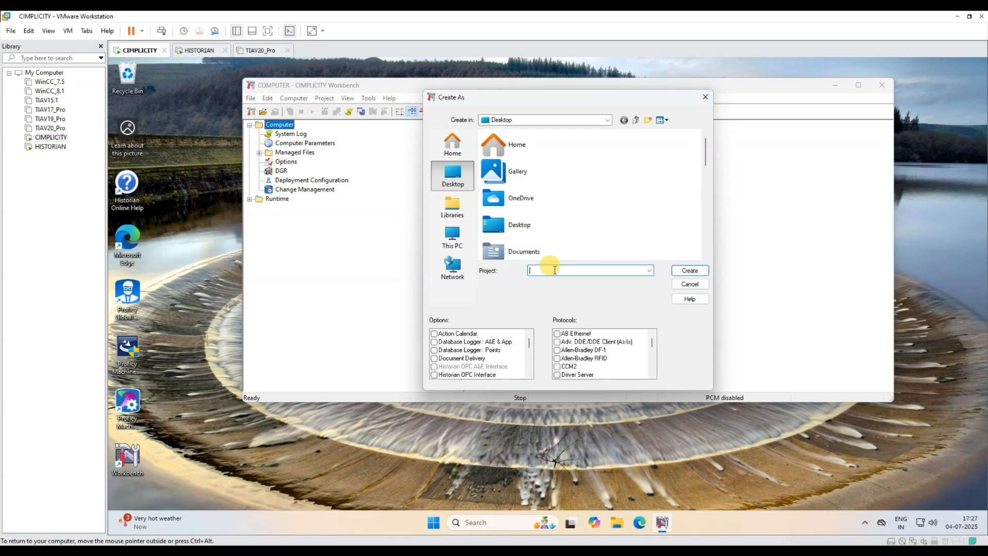
- Create project Historian_Comm with Historian OPC Interface and MODBUS TCP/IP included
{"action": "type", "text": "Histo"}
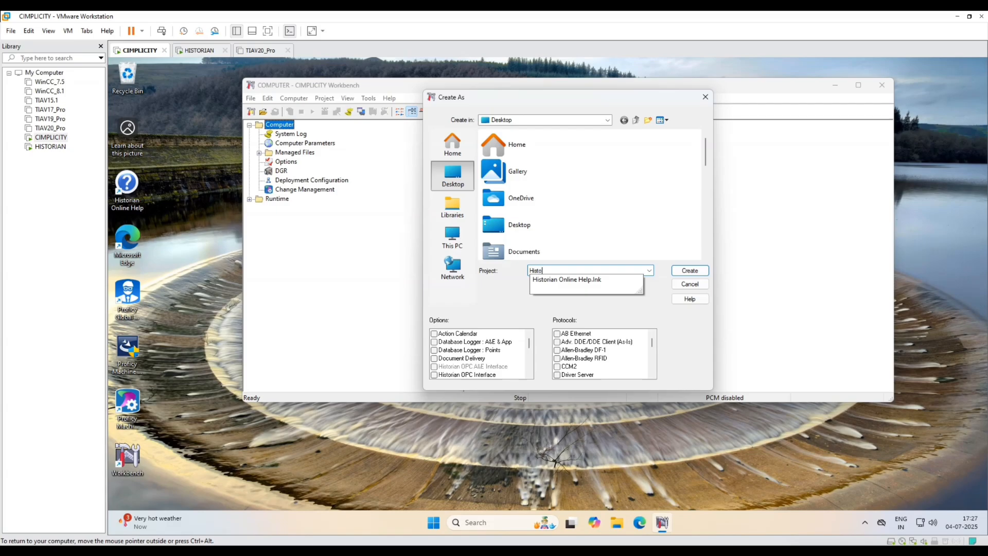
{"action": "type", "text": "rian_Comm"}
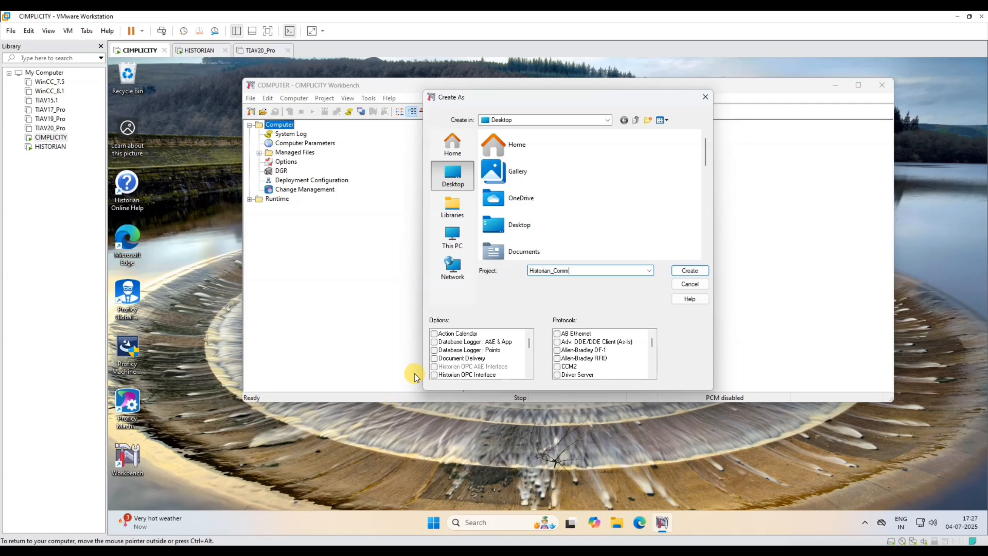
{"action": "left_click", "coordinate": [434, 375]}
{"action": "scroll", "coordinate": [613, 357], "scroll_direction": "down", "scroll_amount": 8}
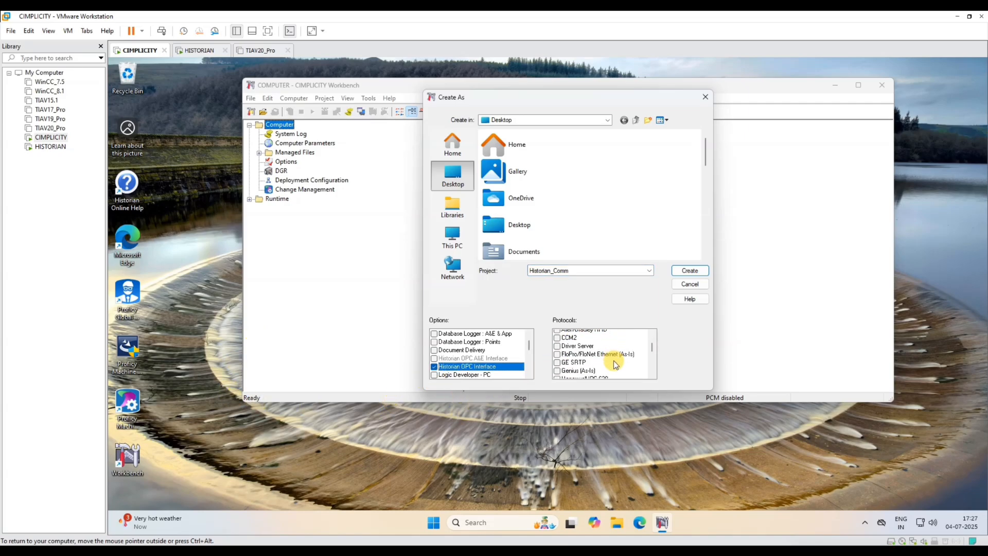
{"action": "scroll", "coordinate": [610, 360], "scroll_direction": "up", "scroll_amount": 2}
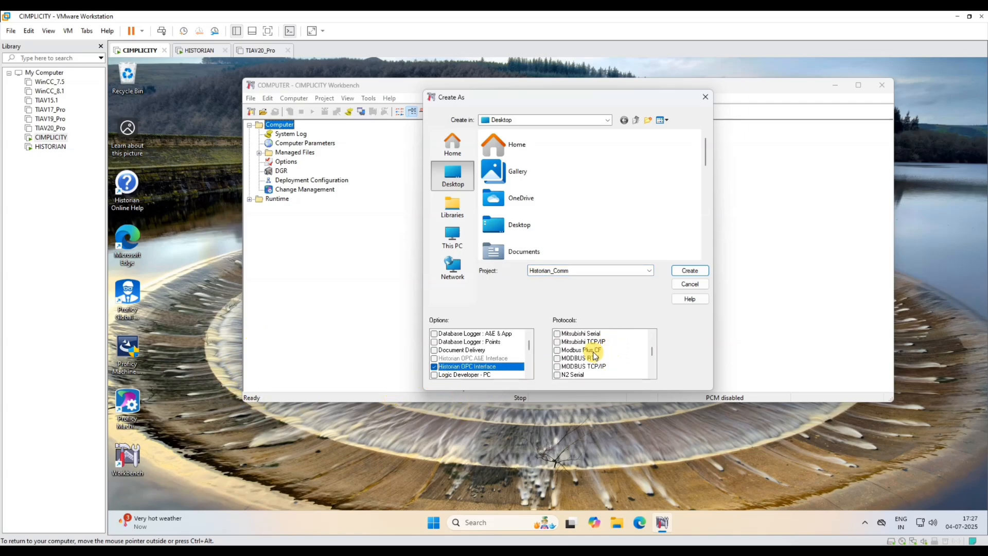
{"action": "scroll", "coordinate": [596, 359], "scroll_direction": "down", "scroll_amount": 4}
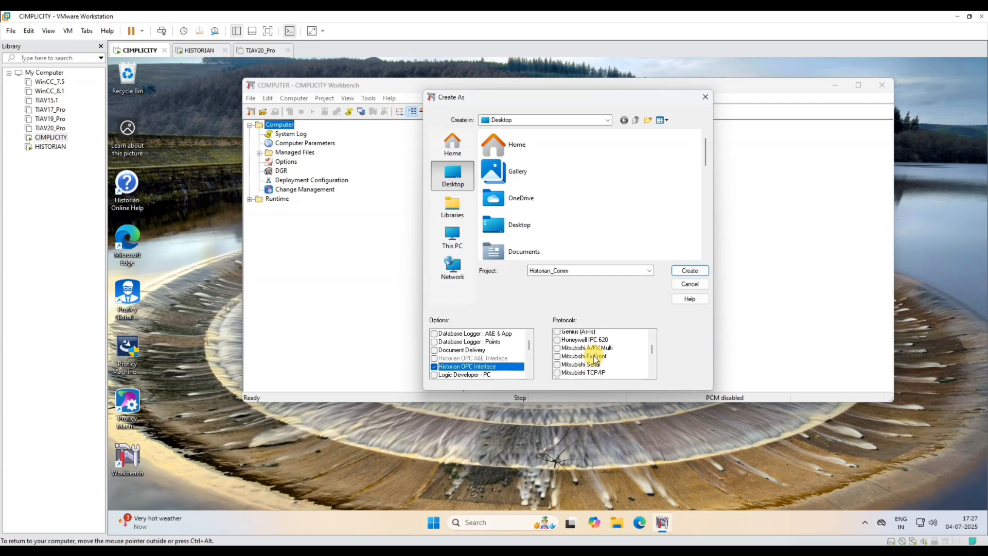
{"action": "left_click", "coordinate": [558, 366]}
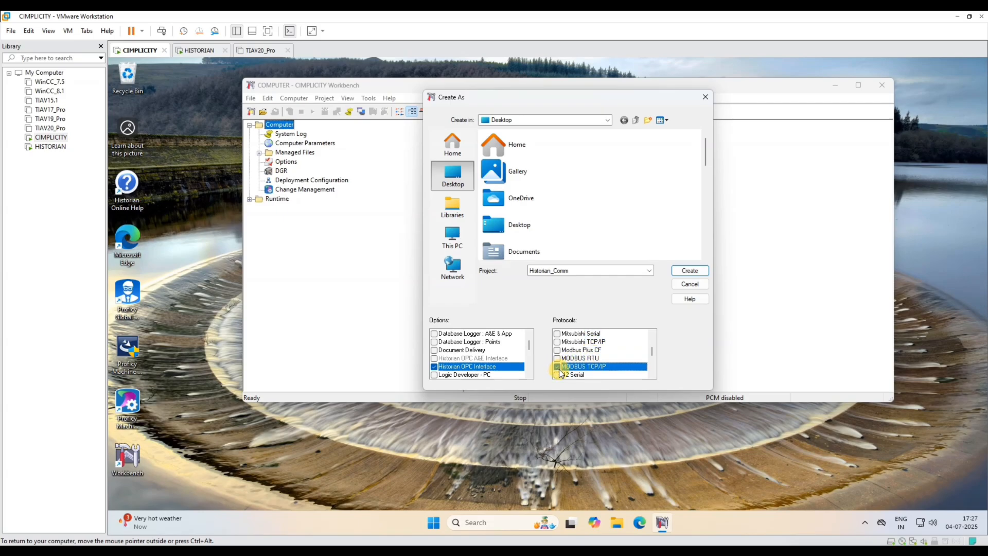
{"action": "left_click", "coordinate": [689, 272]}
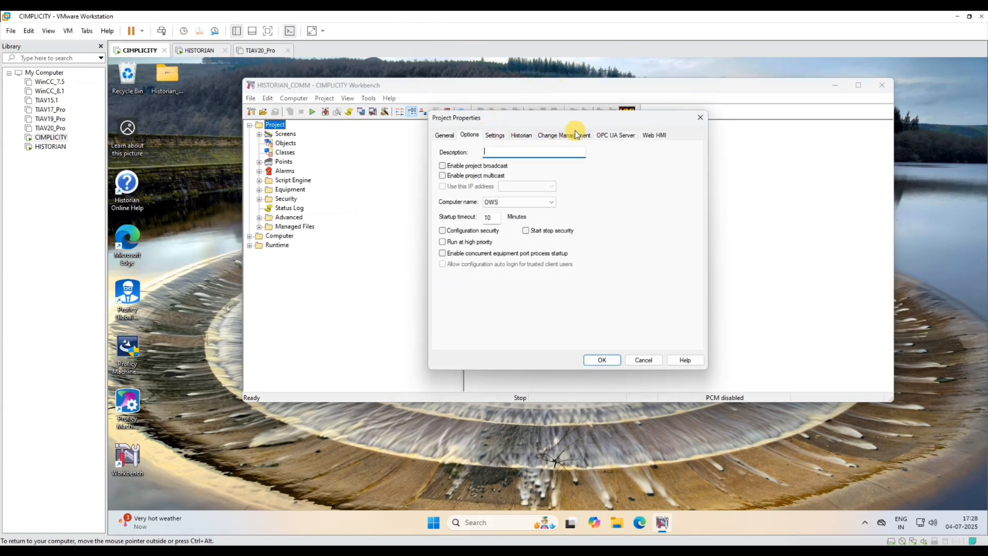
- Bring up the project's Historian connection settings, select the server field, then go to the HISTORIAN machine
{"action": "left_click", "coordinate": [520, 134]}
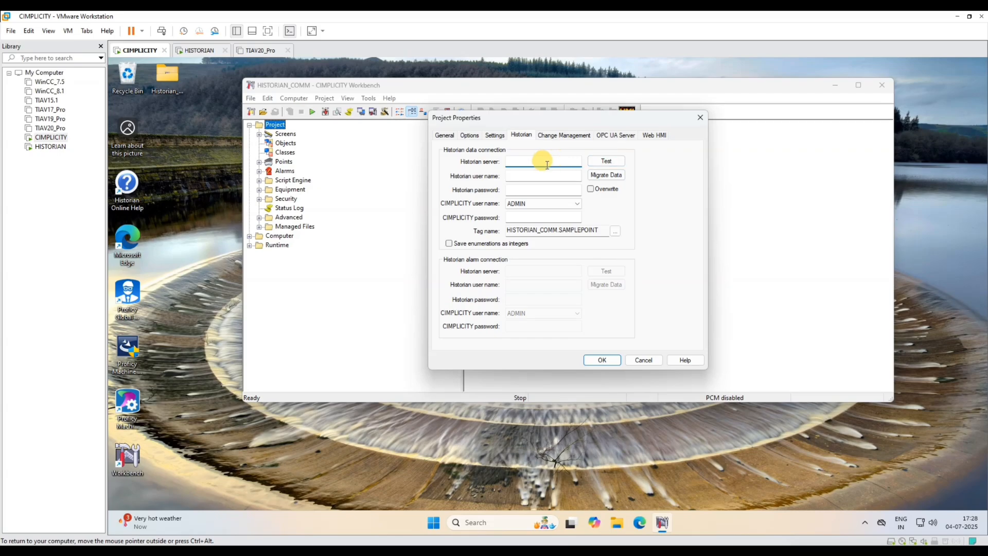
{"action": "left_click", "coordinate": [527, 162]}
{"action": "left_click", "coordinate": [46, 146]}
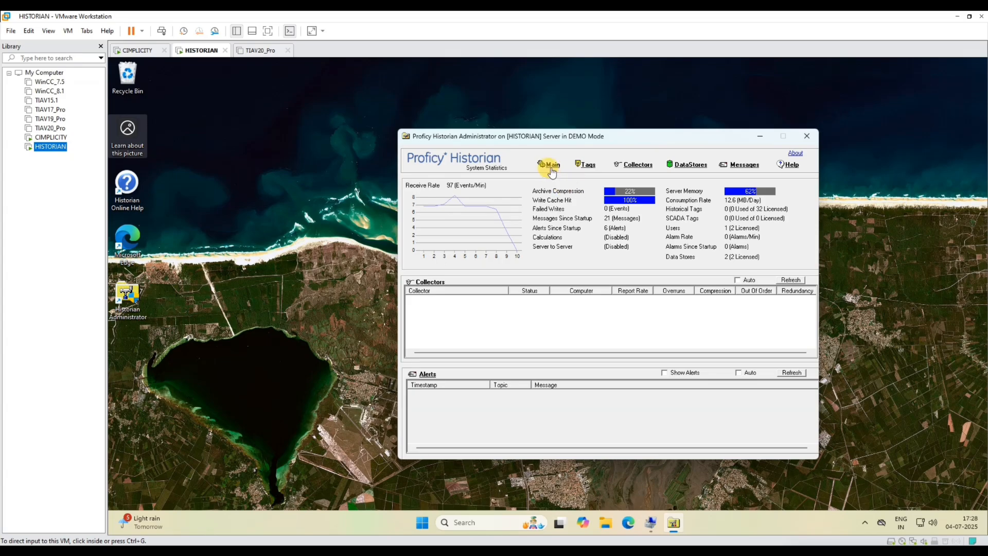
- Look up and select the device name HISTORIAN in This PC's properties, then return to CIMPLICITY
{"action": "left_click", "coordinate": [606, 523]}
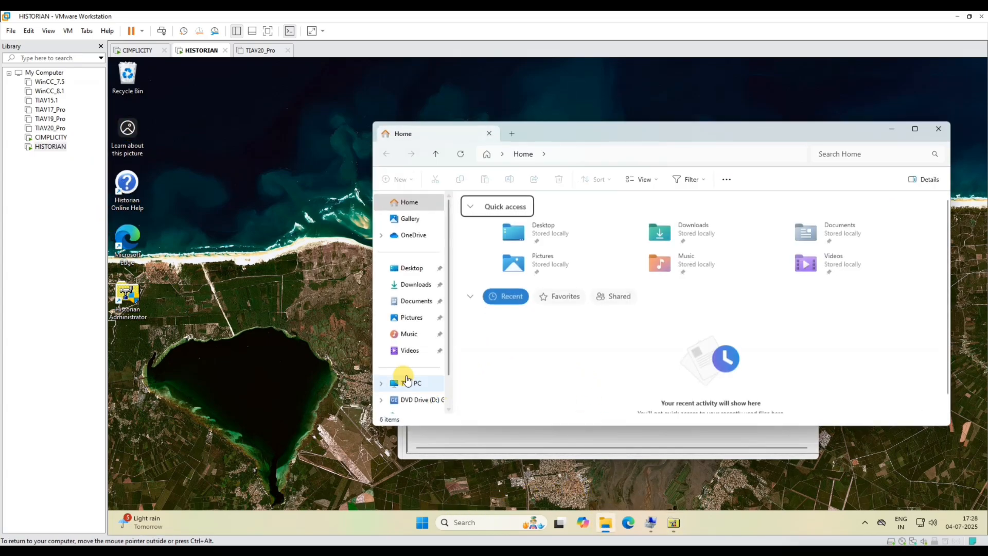
{"action": "right_click", "coordinate": [393, 378]}
{"action": "left_click", "coordinate": [441, 344]}
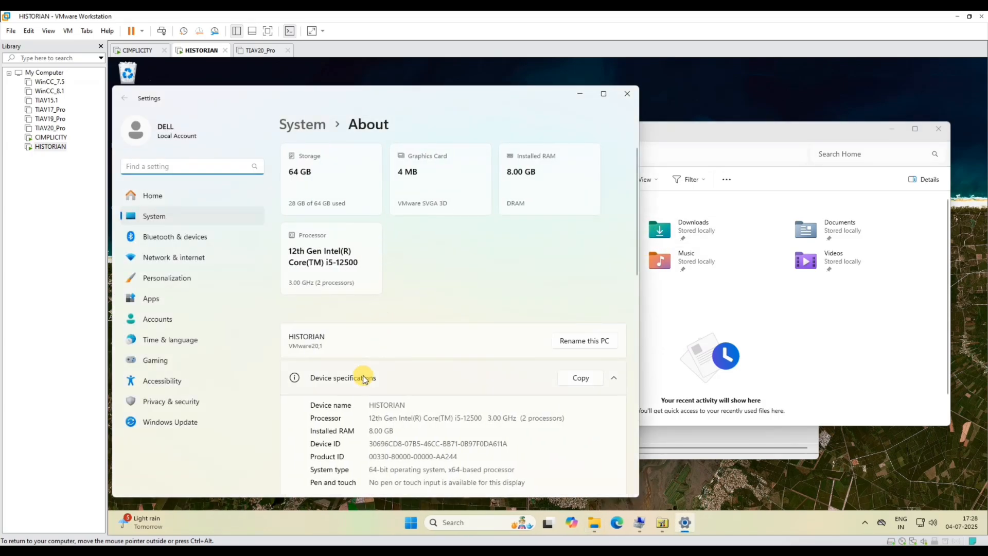
{"action": "left_click_drag", "start_coordinate": [409, 405], "coordinate": [370, 406]}
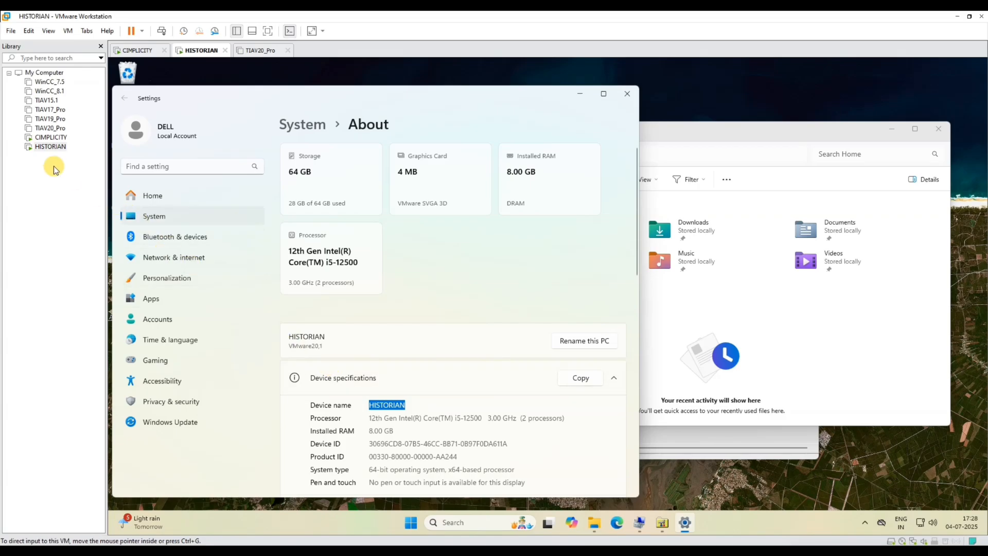
{"action": "left_click", "coordinate": [50, 138]}
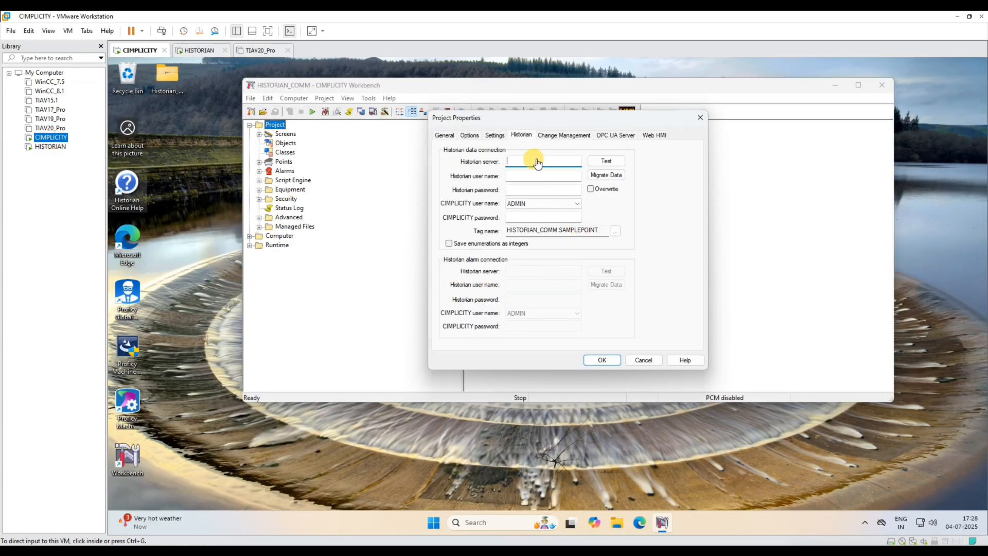
- Enter Historian server HISTORIAN, the Historian user name and password, and the CIMPLICITY password
{"action": "left_click", "coordinate": [530, 161]}
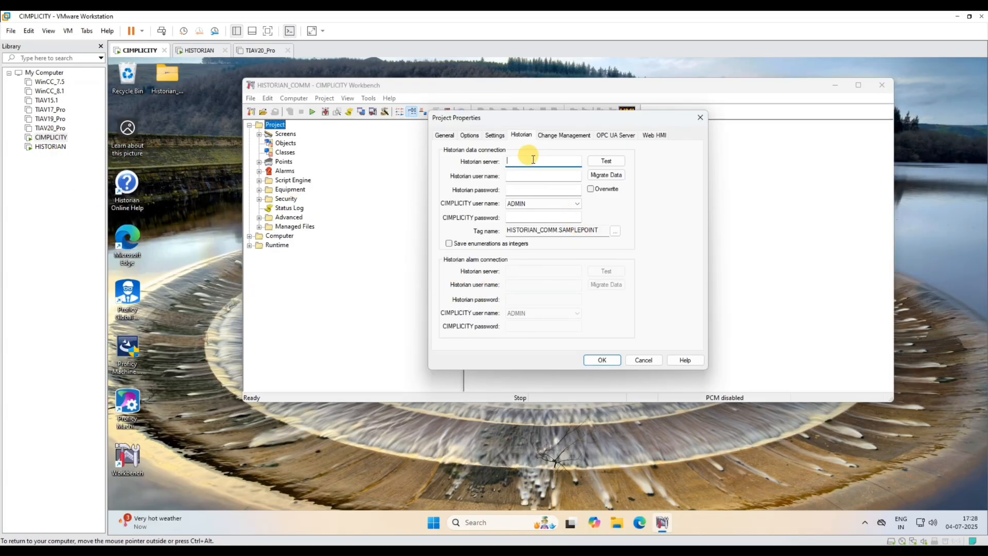
{"action": "type", "text": "HISTORIAN"}
{"action": "left_click", "coordinate": [532, 172]}
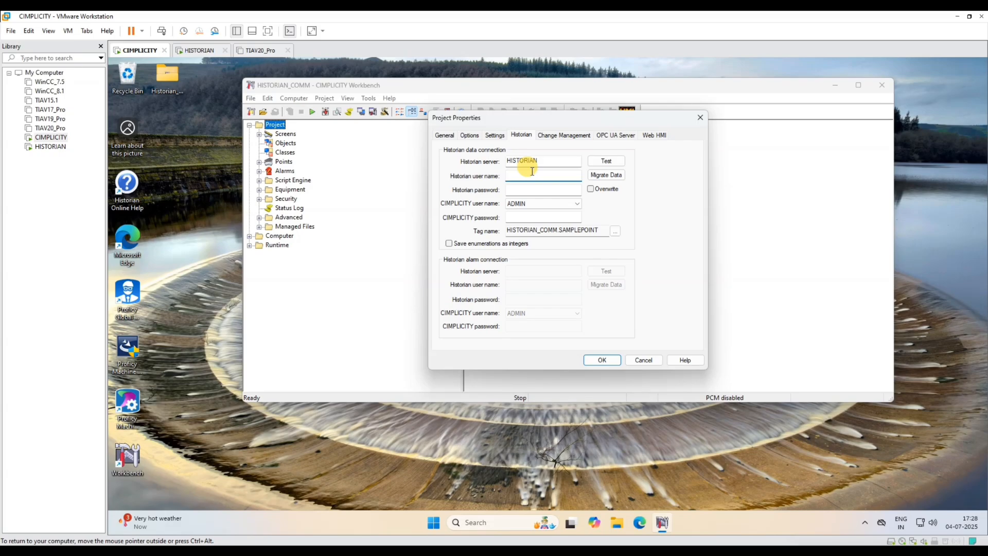
{"action": "type", "text": "DELL"}
{"action": "key", "text": "Tab"}
{"action": "type", "text": "1"}
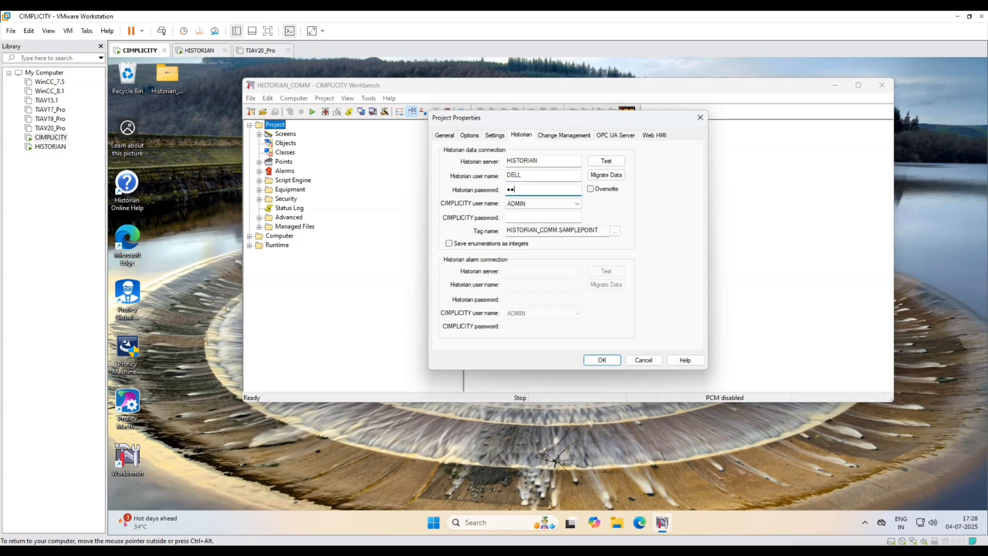
{"action": "left_click", "coordinate": [515, 217]}
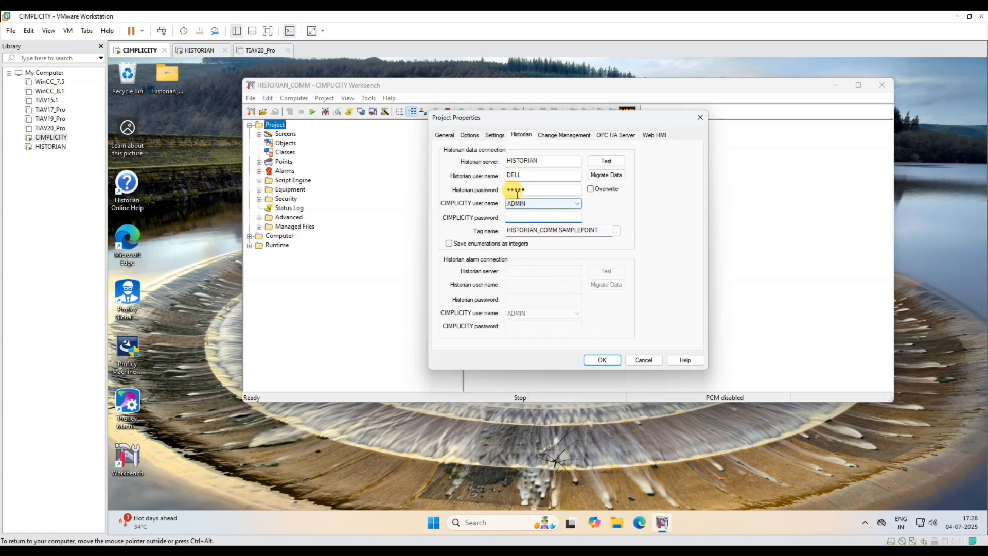
{"action": "key", "text": "Caps_Lock"}
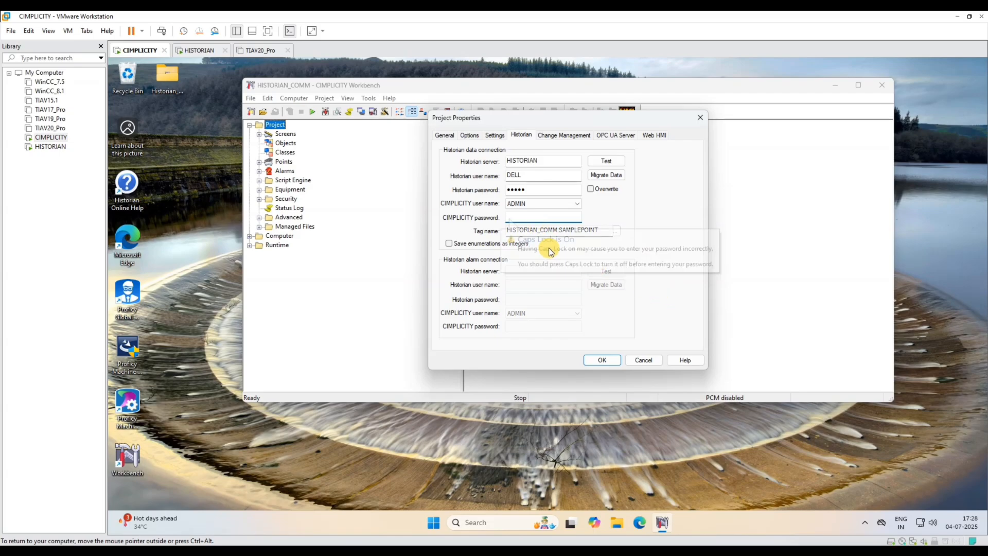
{"action": "type", "text": "•••••"}
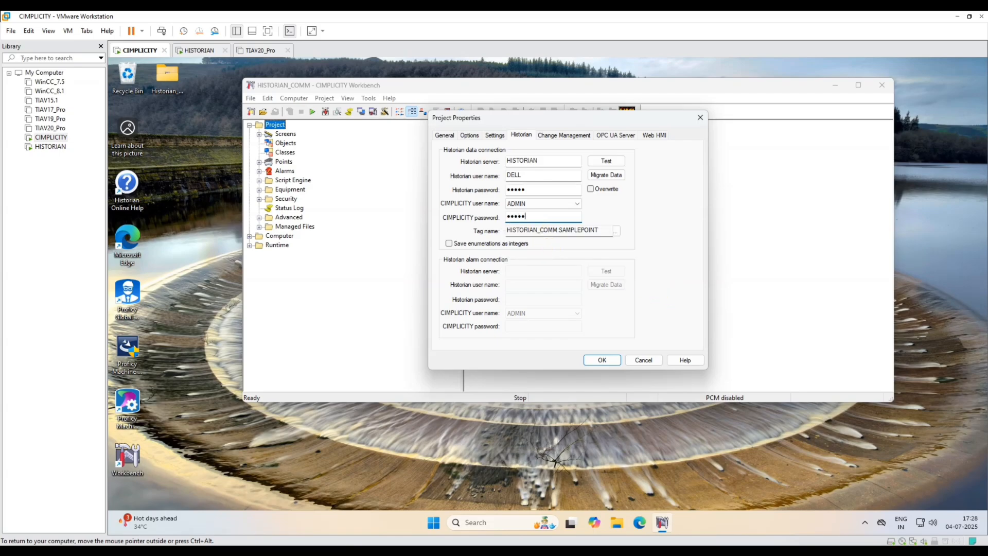
{"action": "type", "text": "•••"}
{"action": "left_click", "coordinate": [51, 147]}
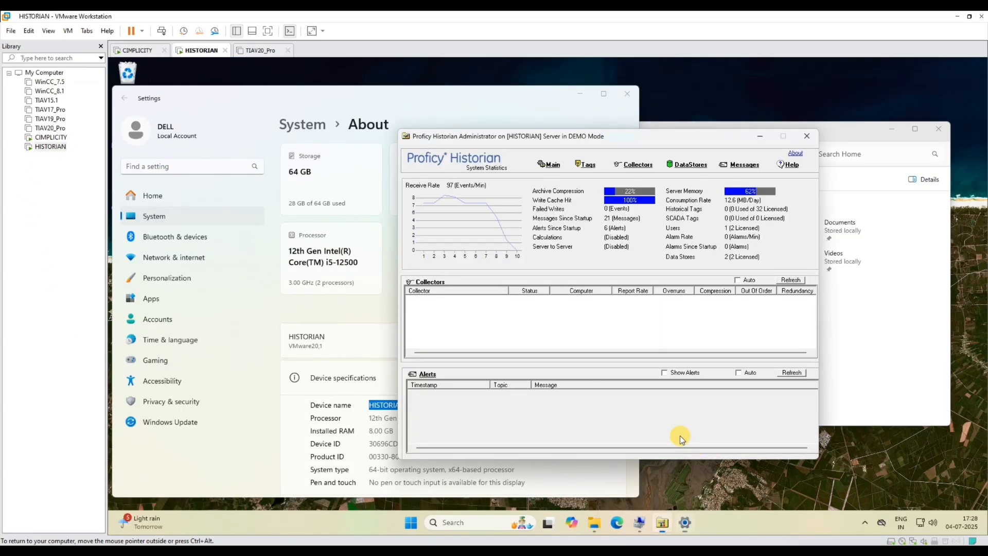
- Confirm HISTORIAN is the connected default server in Historian Servers, then return to CIMPLICITY
{"action": "left_click", "coordinate": [547, 167]}
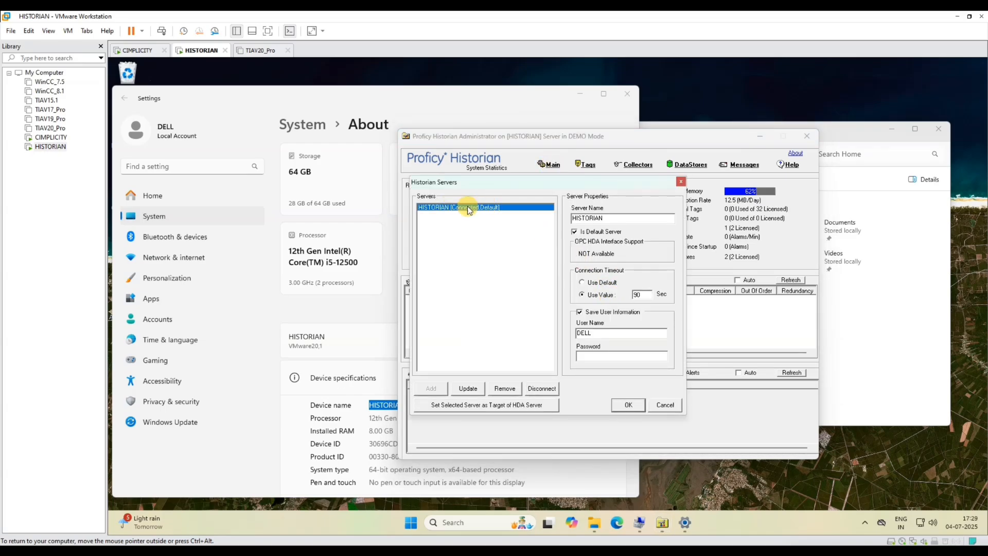
{"action": "left_click", "coordinate": [50, 137]}
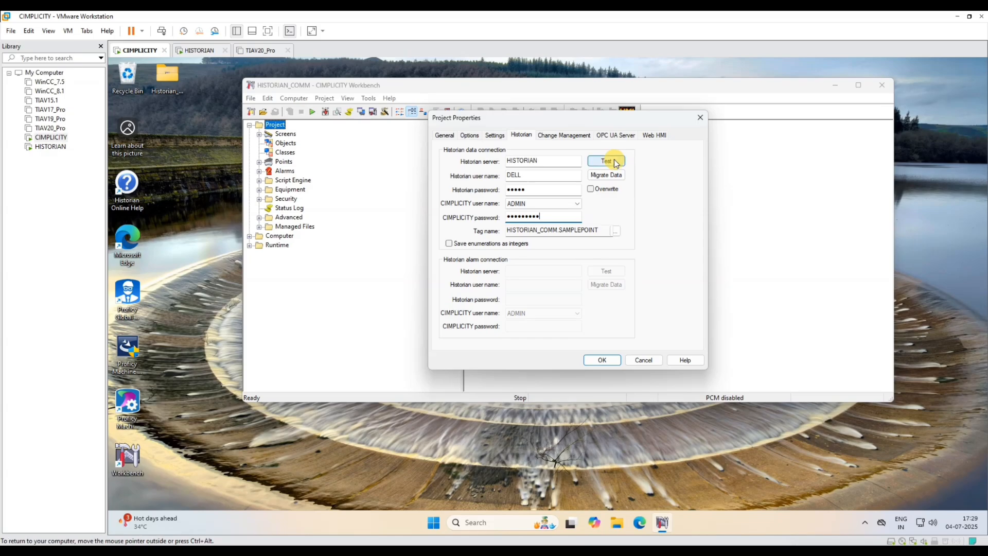
- Test the Historian connection and acknowledge the success message
{"action": "left_click", "coordinate": [600, 160]}
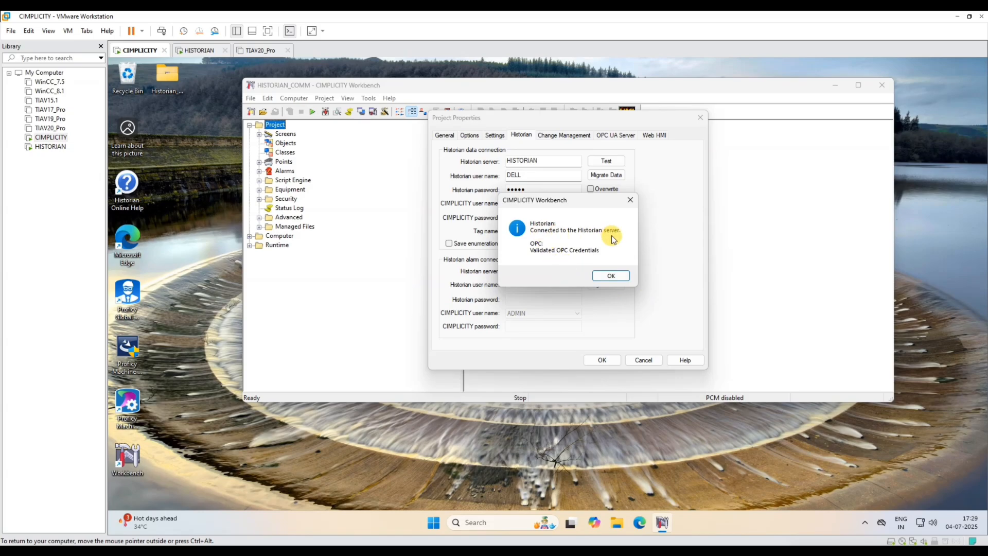
{"action": "left_click", "coordinate": [609, 274]}
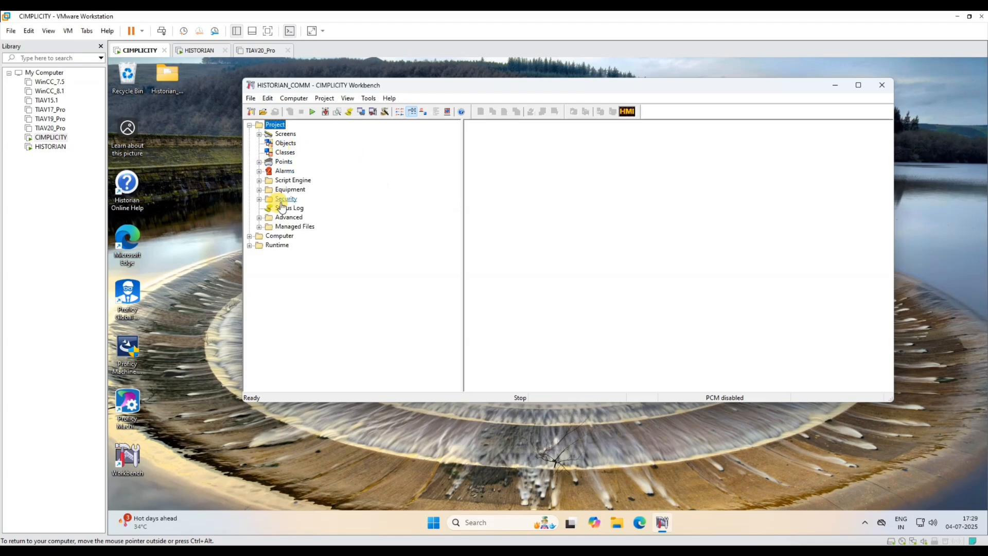
- Create a new Equipment port on MBTCP0 using the MB_TCPIP protocol
{"action": "left_click", "coordinate": [273, 191]}
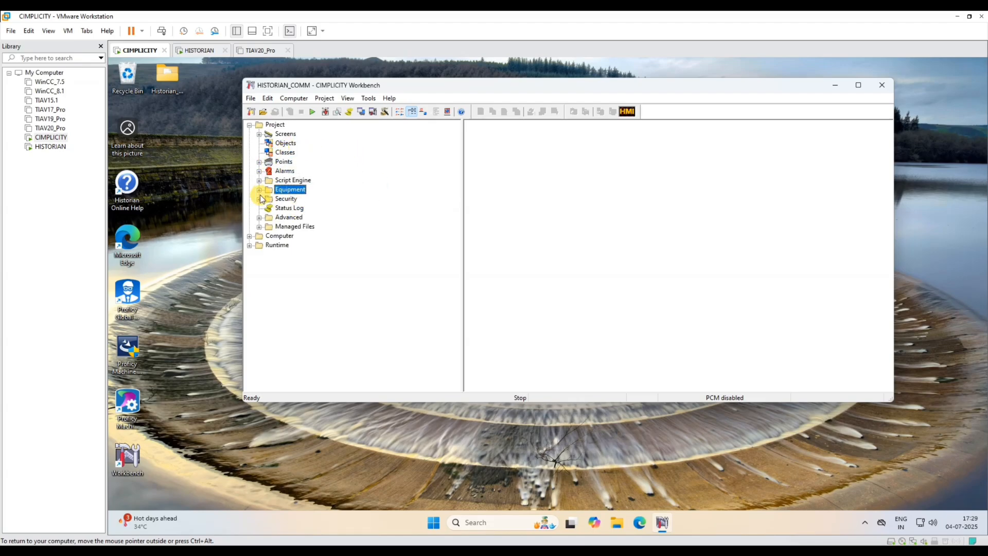
{"action": "left_click", "coordinate": [259, 190]}
{"action": "left_click", "coordinate": [296, 208]}
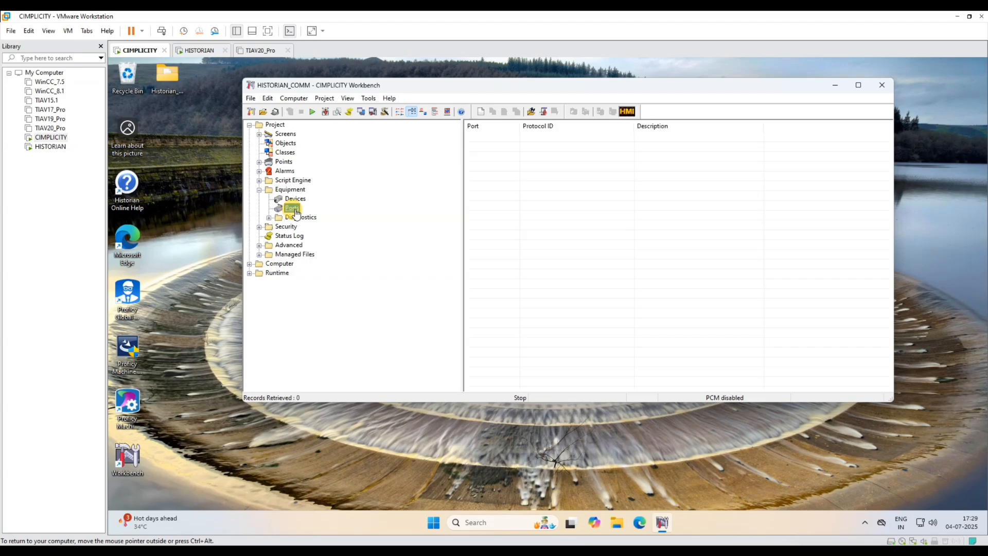
{"action": "right_click", "coordinate": [545, 172]}
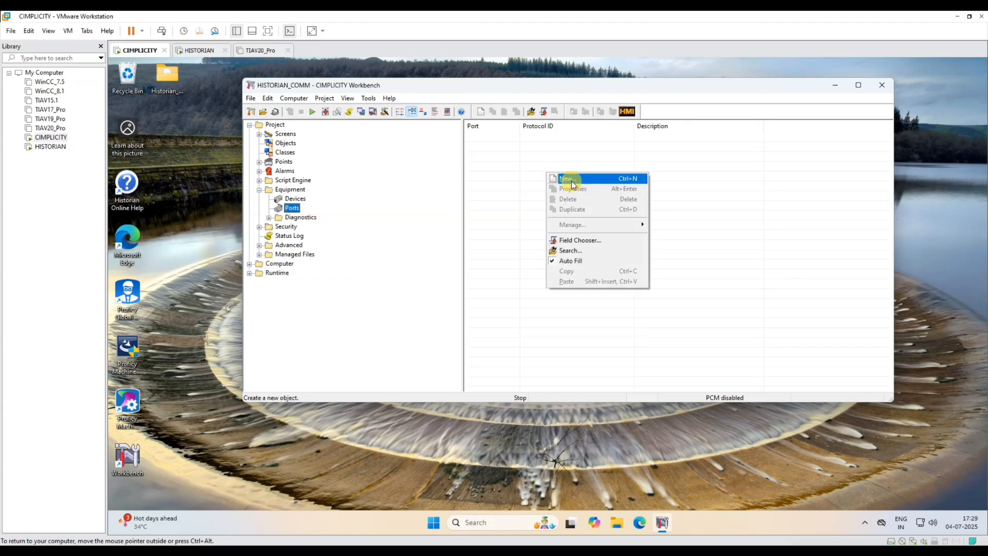
{"action": "left_click", "coordinate": [570, 178]}
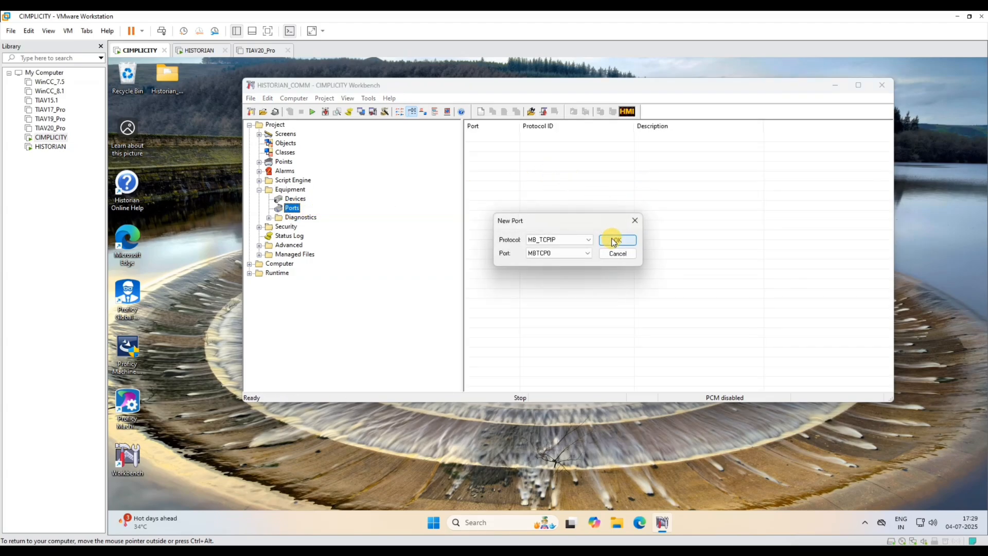
{"action": "left_click", "coordinate": [587, 253]}
{"action": "left_click", "coordinate": [587, 253]}
{"action": "left_click", "coordinate": [583, 241]}
{"action": "left_click", "coordinate": [583, 240]}
{"action": "left_click", "coordinate": [583, 240]}
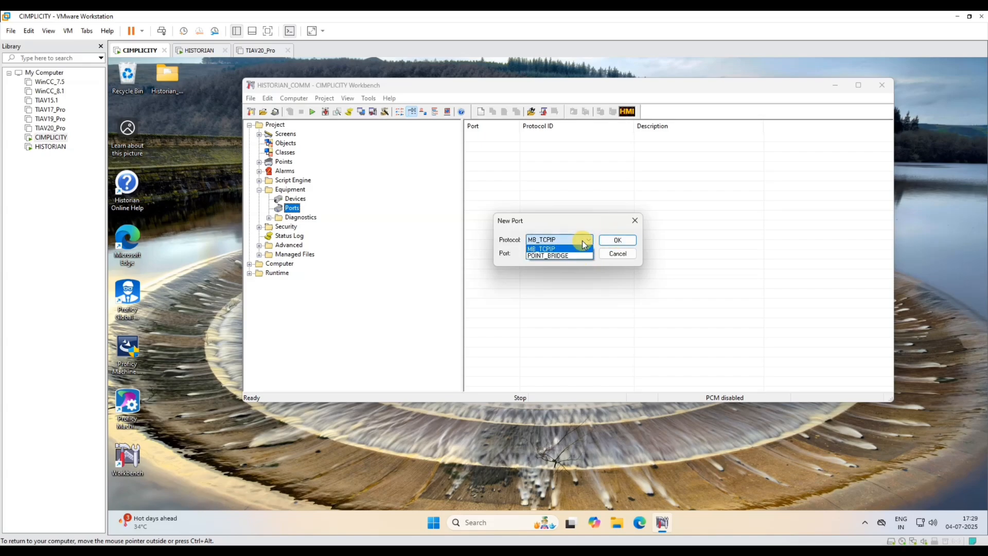
{"action": "left_click", "coordinate": [583, 241]}
{"action": "left_click", "coordinate": [617, 240]}
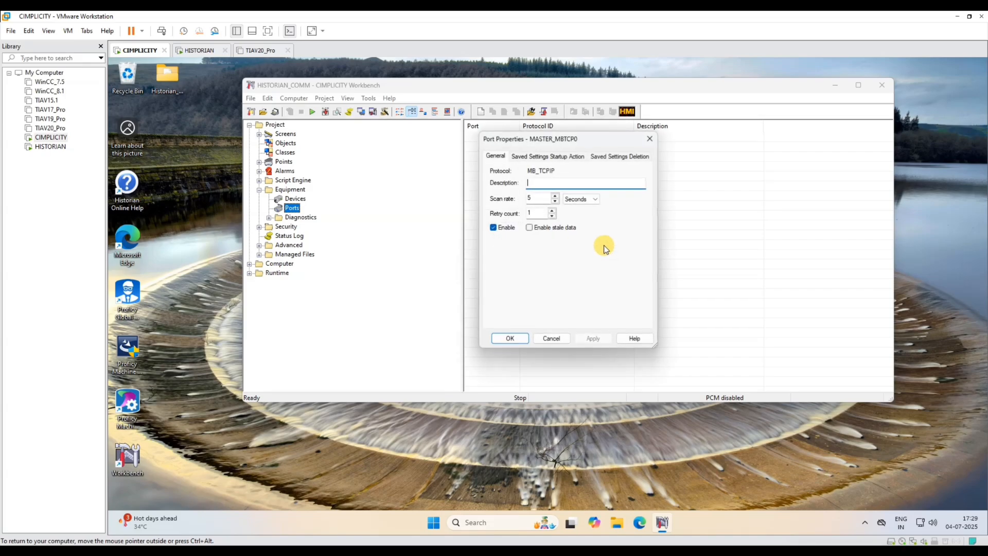
- Give port MASTER_MBTCP0 the description 'modbus', apply it, and close its properties
{"action": "left_click", "coordinate": [554, 183]}
{"action": "type", "text": "modbus"}
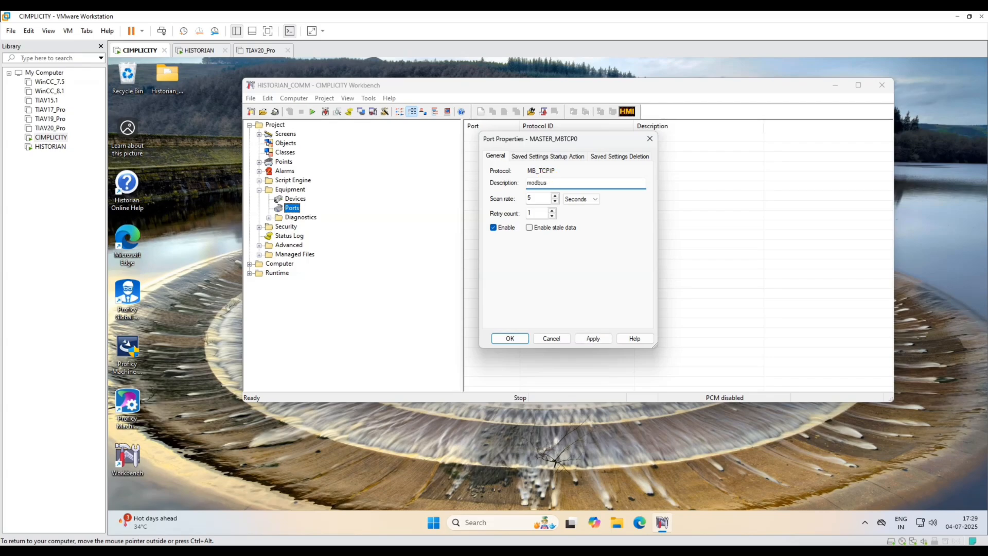
{"action": "left_click", "coordinate": [601, 338]}
{"action": "left_click", "coordinate": [512, 338]}
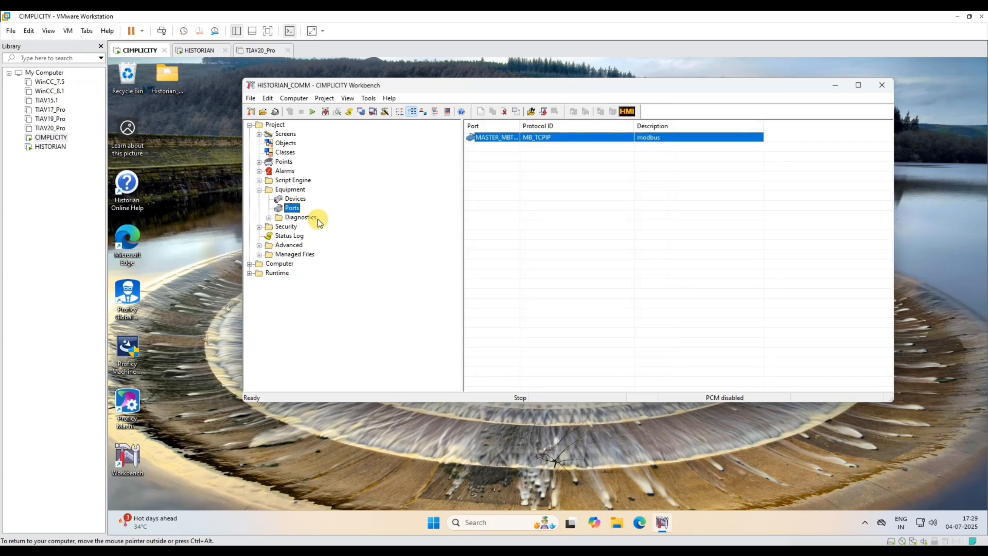
- Create a new device named MB_MASTER in the Devices list
{"action": "left_click", "coordinate": [293, 200]}
{"action": "right_click", "coordinate": [501, 167]}
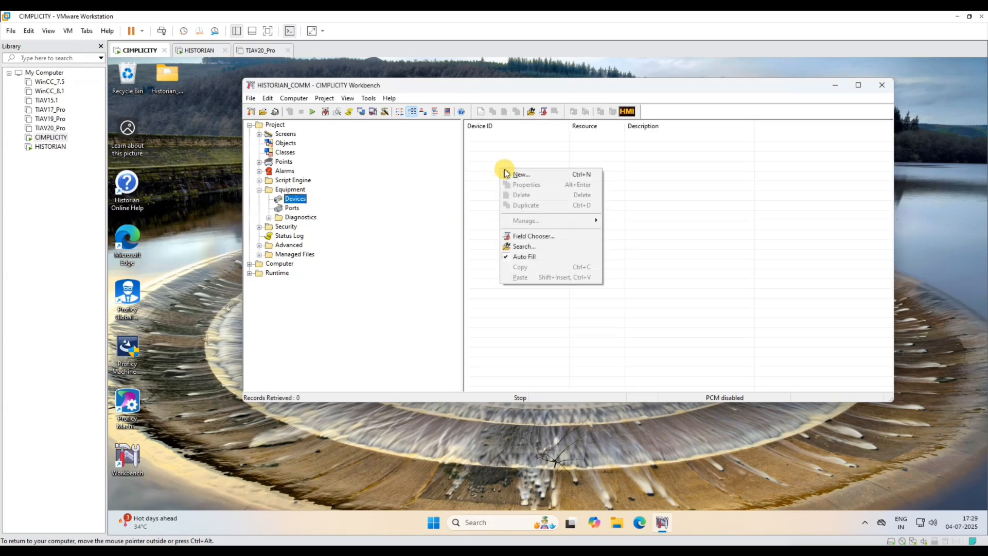
{"action": "left_click", "coordinate": [535, 175]}
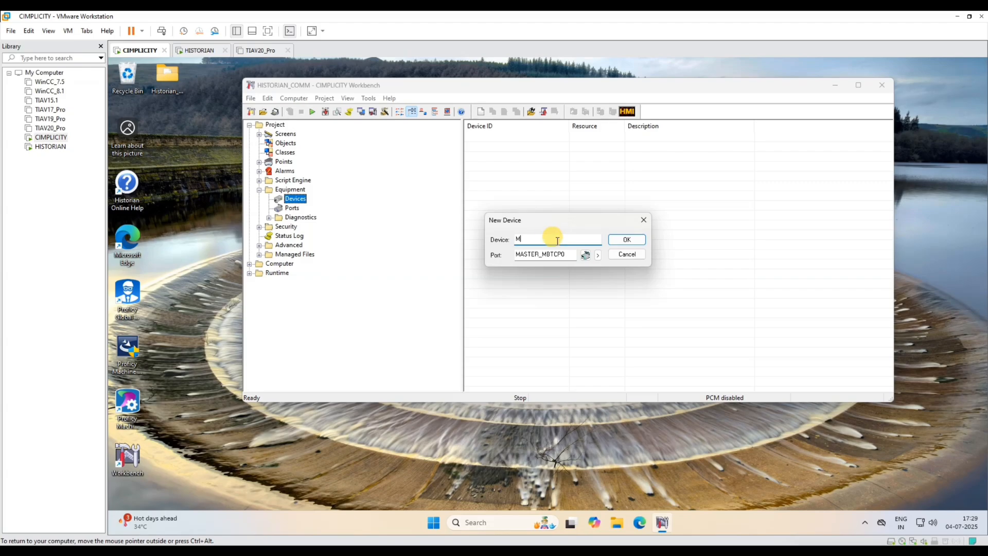
{"action": "type", "text": "MB_MASTER"}
{"action": "left_click", "coordinate": [615, 238]}
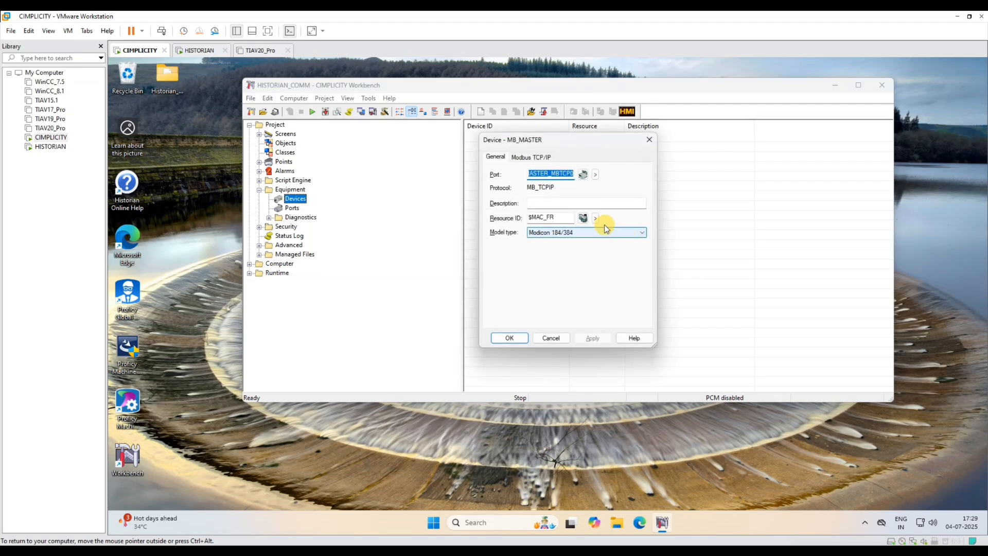
- Set MB_MASTER's model type to Quantum and begin entering its Modbus TCP/IP address 192.168.251
{"action": "left_click", "coordinate": [566, 232]}
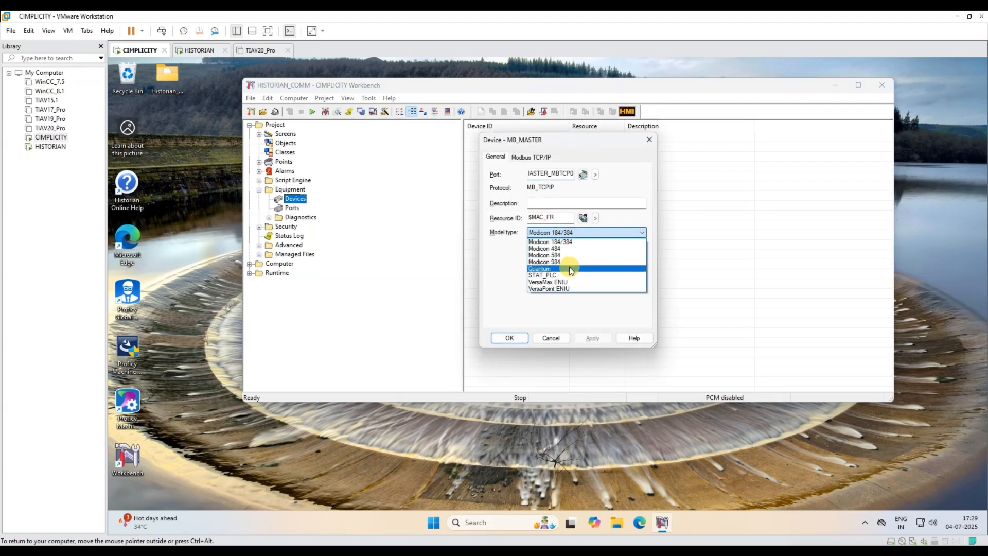
{"action": "left_click", "coordinate": [567, 265]}
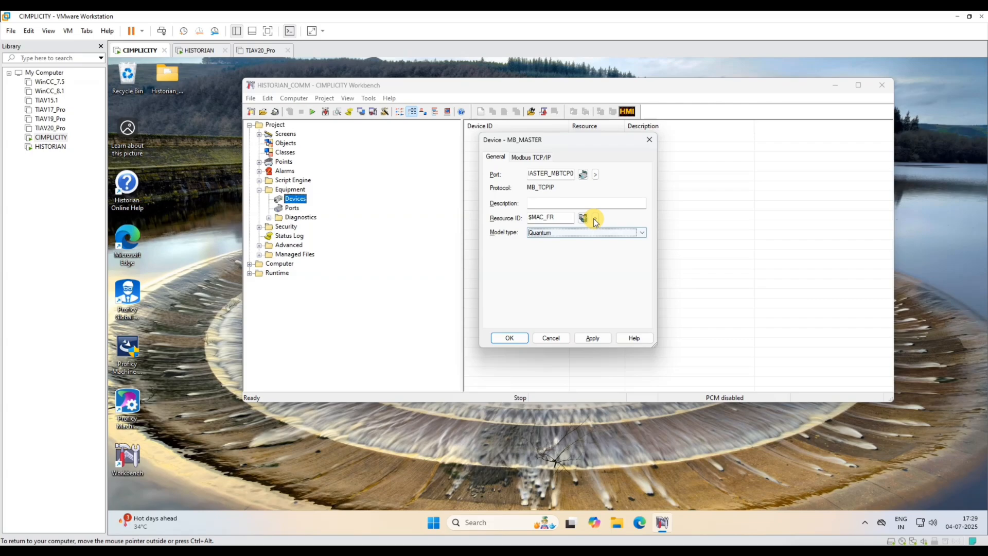
{"action": "left_click", "coordinate": [530, 157]}
{"action": "left_click", "coordinate": [552, 174]}
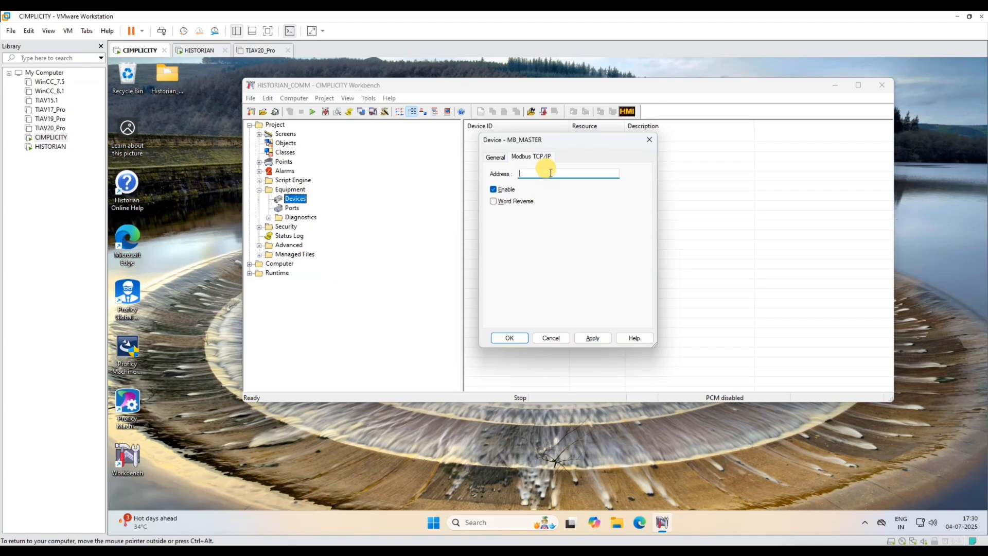
{"action": "type", "text": "192"}
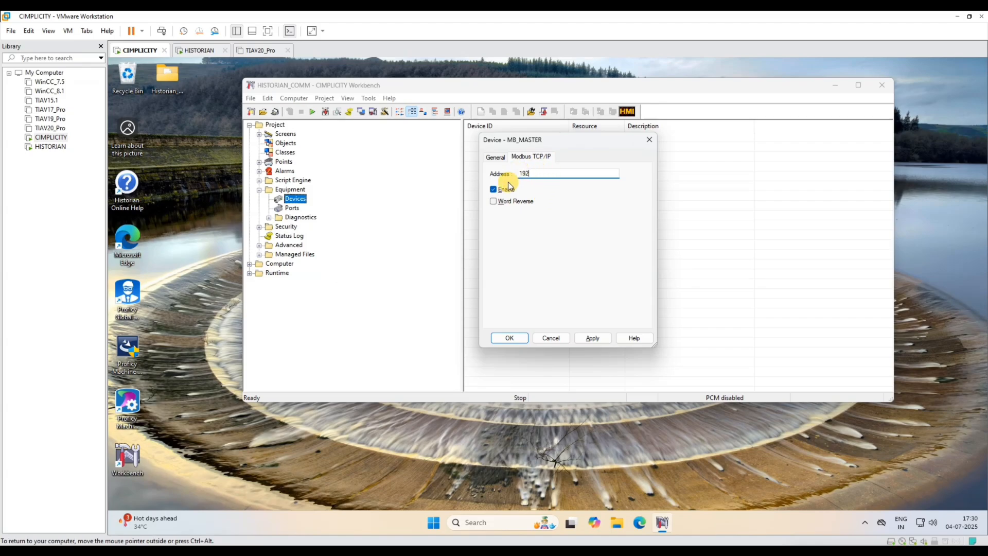
{"action": "type", "text": ".168.251.200"}
- Set register 0 in column 00000 of Modbus Slave to 0, then minimize the simulator
{"action": "left_click", "coordinate": [538, 553]}
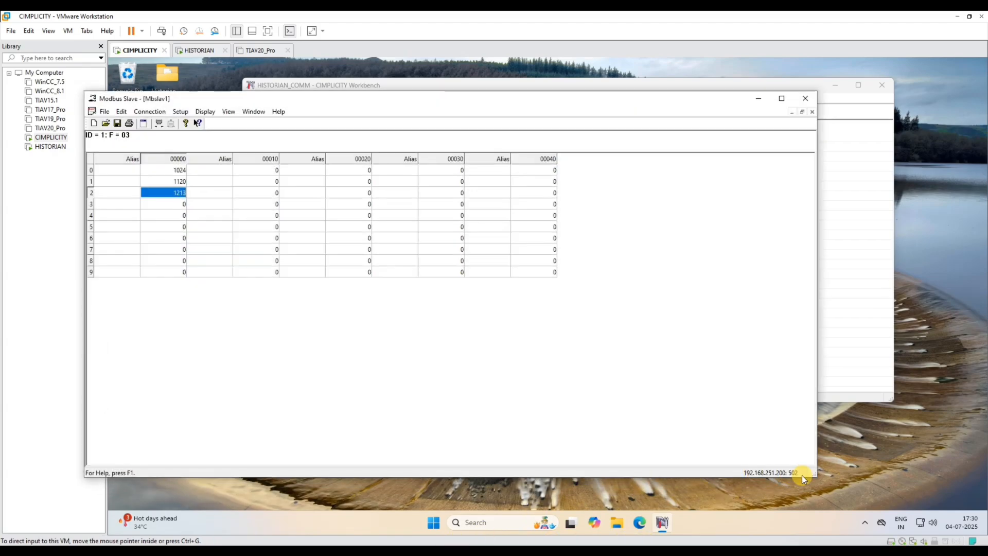
{"action": "left_click", "coordinate": [175, 170]}
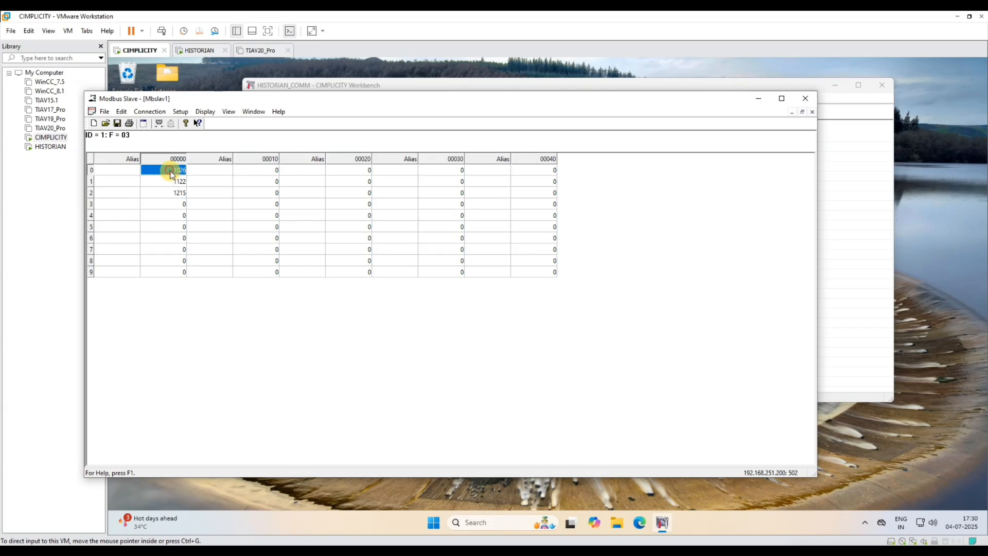
{"action": "double_click", "coordinate": [174, 170]}
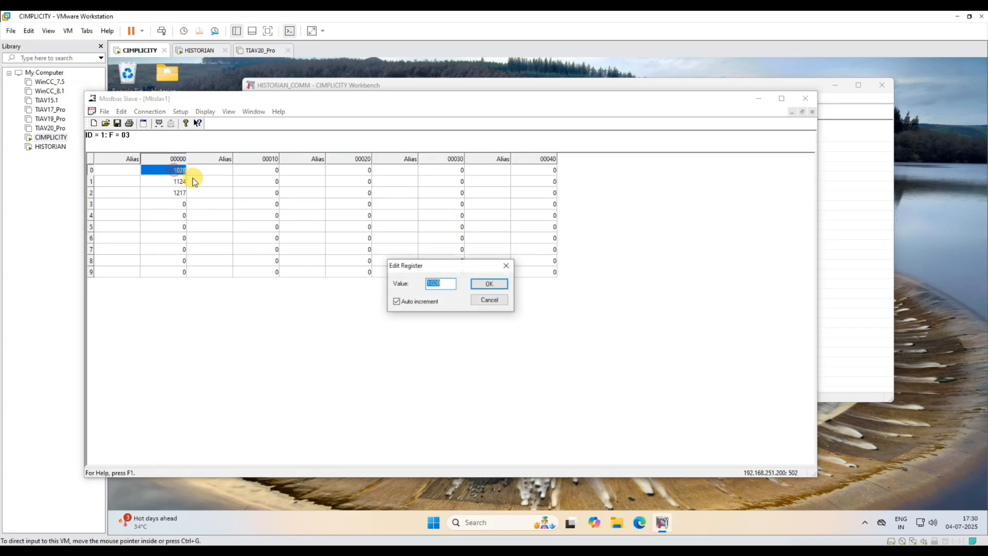
{"action": "type", "text": "0"}
{"action": "key", "text": "Return"}
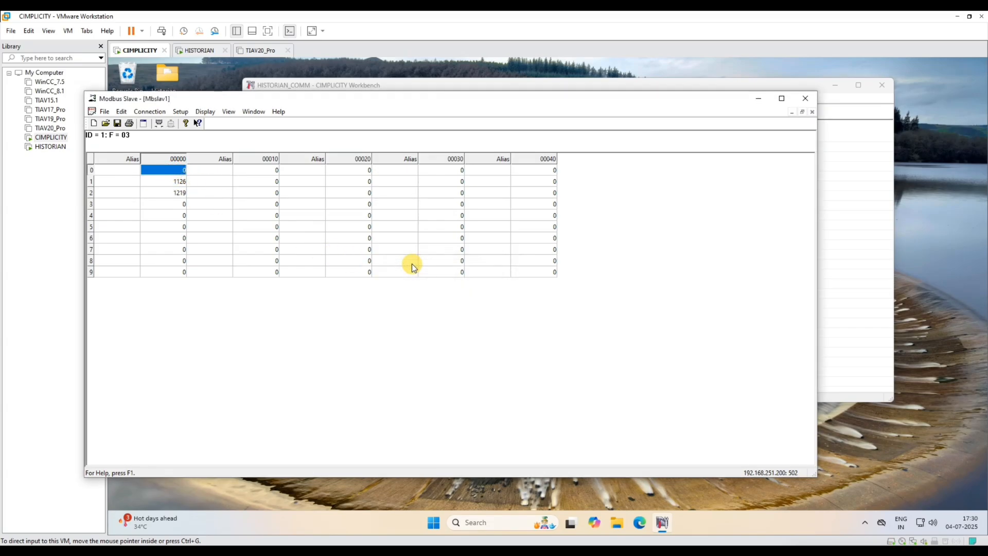
{"action": "left_click", "coordinate": [759, 99]}
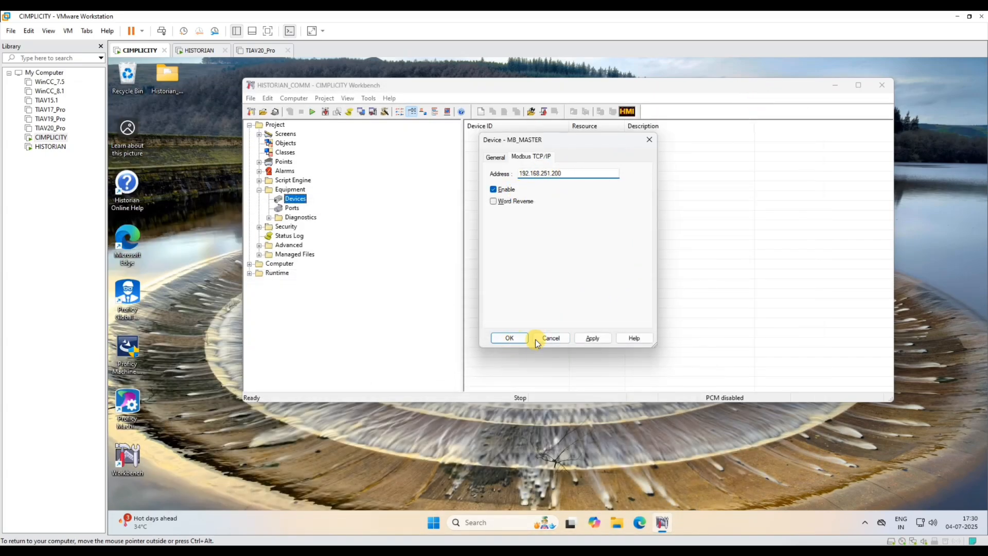
- Save the MB_MASTER device settings and begin a new point in the Points list
{"action": "left_click", "coordinate": [592, 338]}
{"action": "left_click", "coordinate": [508, 338]}
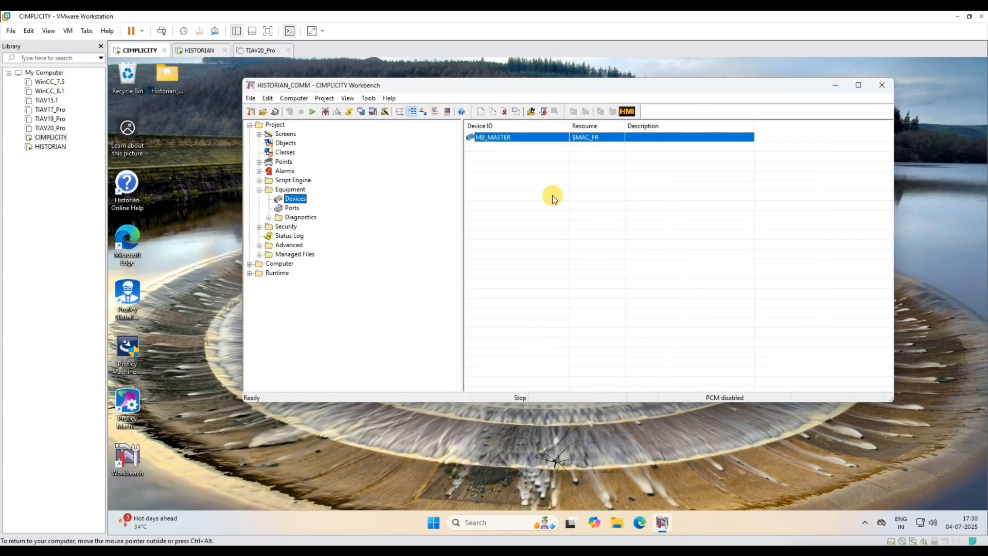
{"action": "left_click", "coordinate": [281, 163]}
{"action": "left_click", "coordinate": [259, 162]}
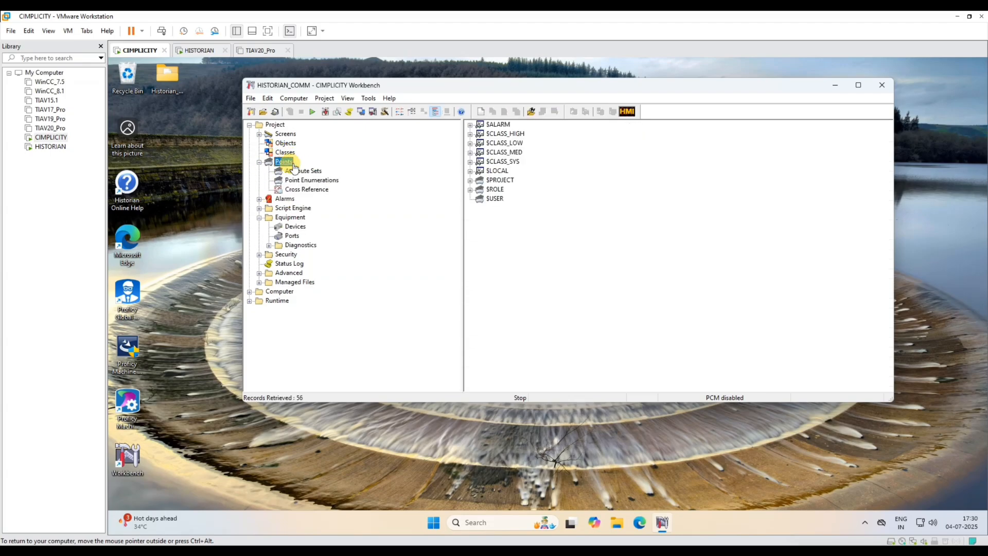
{"action": "left_click", "coordinate": [498, 230]}
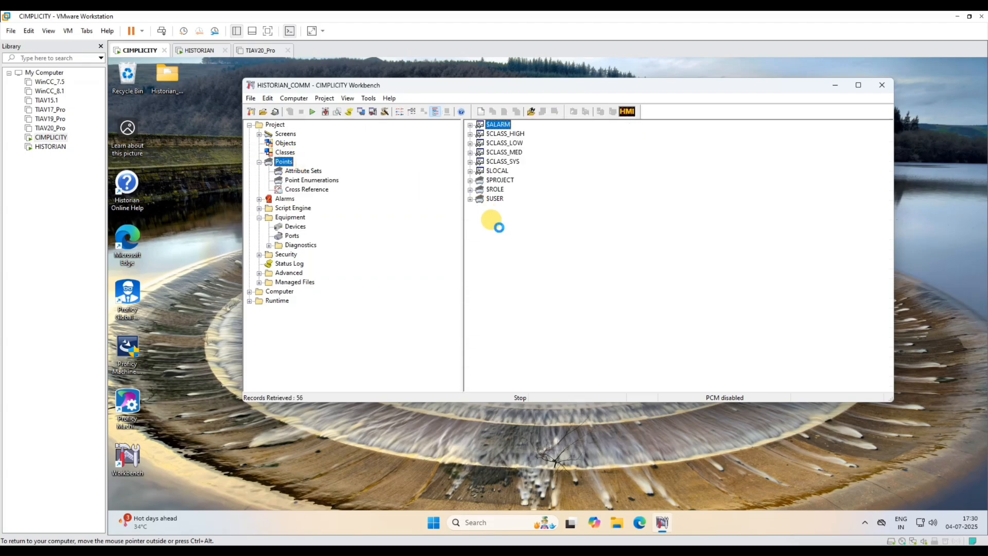
{"action": "right_click", "coordinate": [499, 228]}
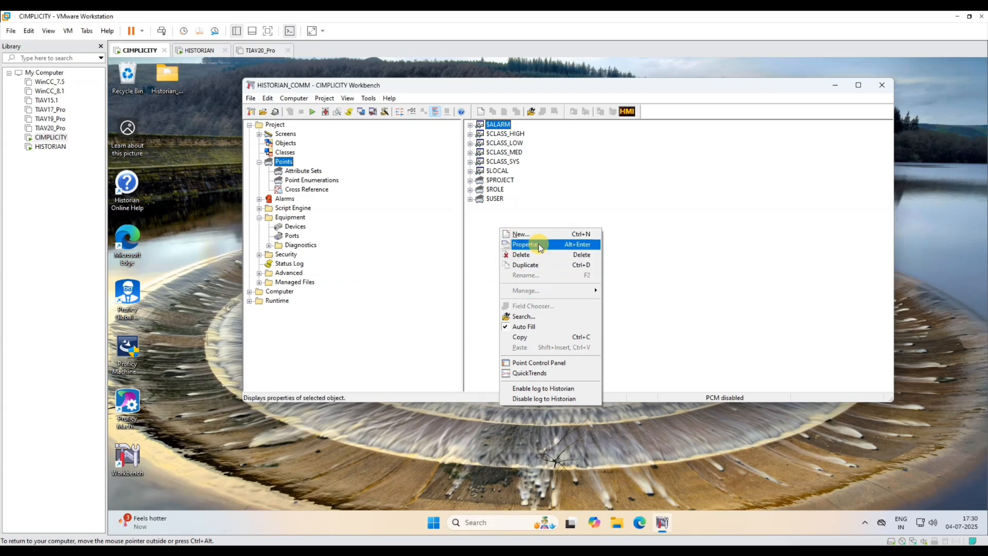
{"action": "left_click", "coordinate": [538, 234]}
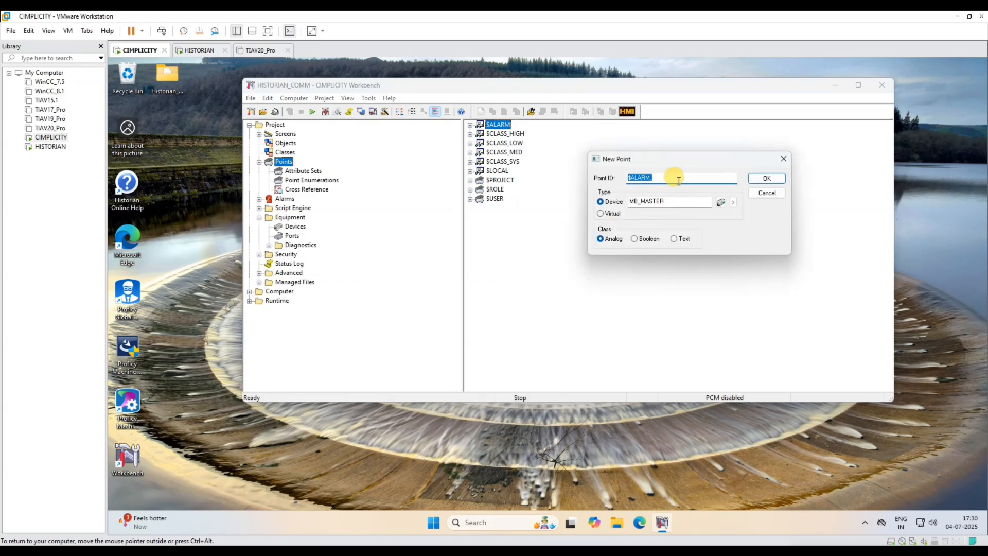
- Create a device point with Point ID MB_REG
{"action": "left_click", "coordinate": [608, 205]}
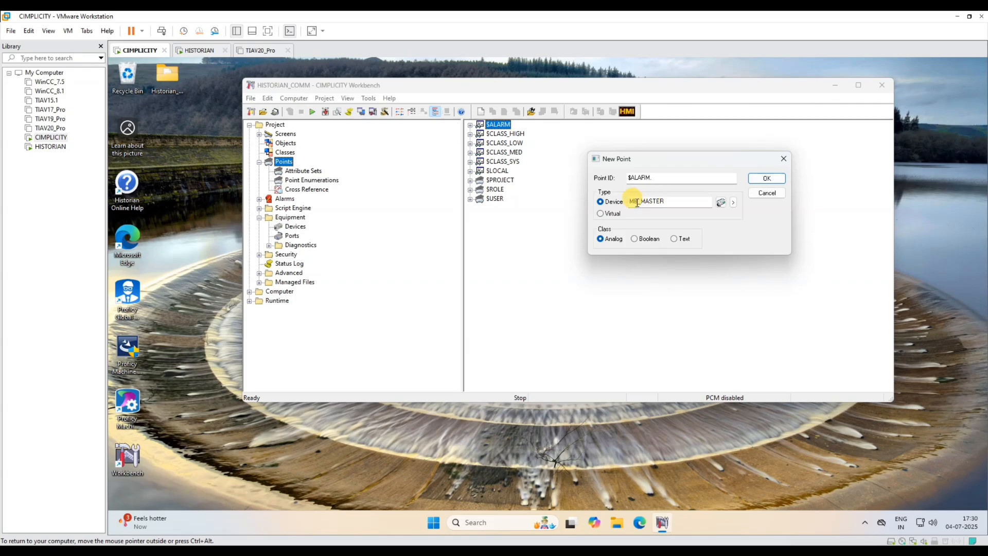
{"action": "left_click_drag", "start_coordinate": [658, 178], "coordinate": [605, 183]}
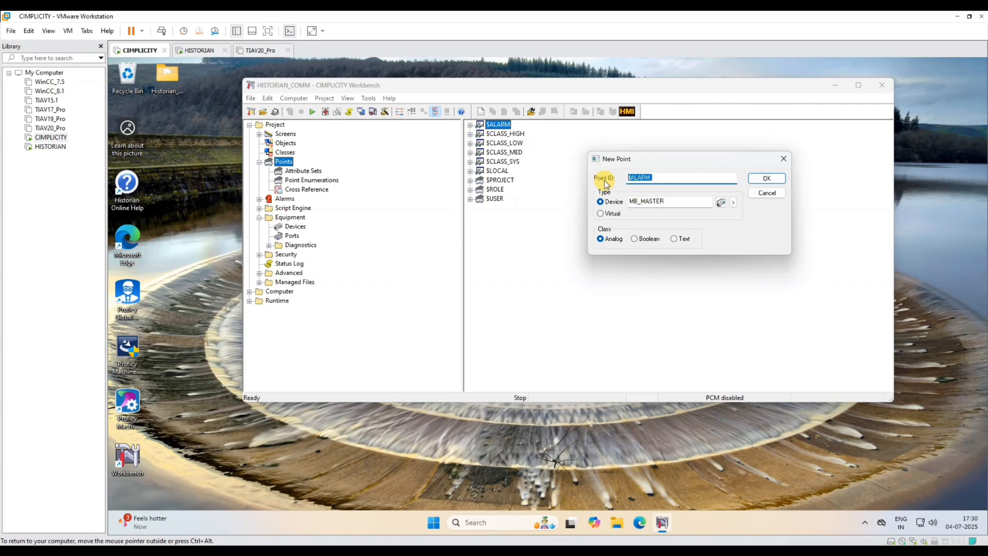
{"action": "type", "text": "TA"}
{"action": "type", "text": "OD"}
{"action": "key", "text": "BackSpace"}
{"action": "key", "text": "BackSpace"}
{"action": "type", "text": "MB_REG"}
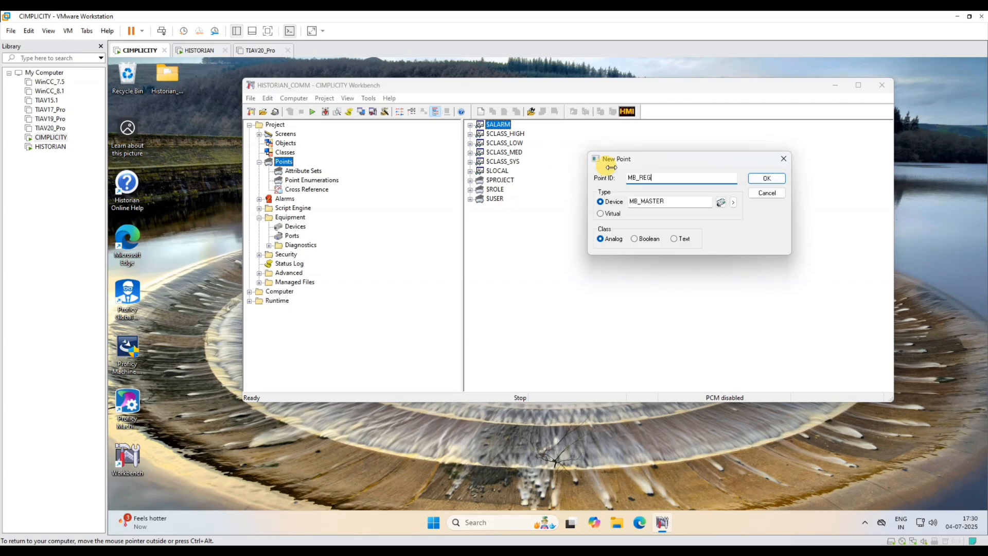
{"action": "left_click_drag", "start_coordinate": [657, 177], "coordinate": [582, 173]}
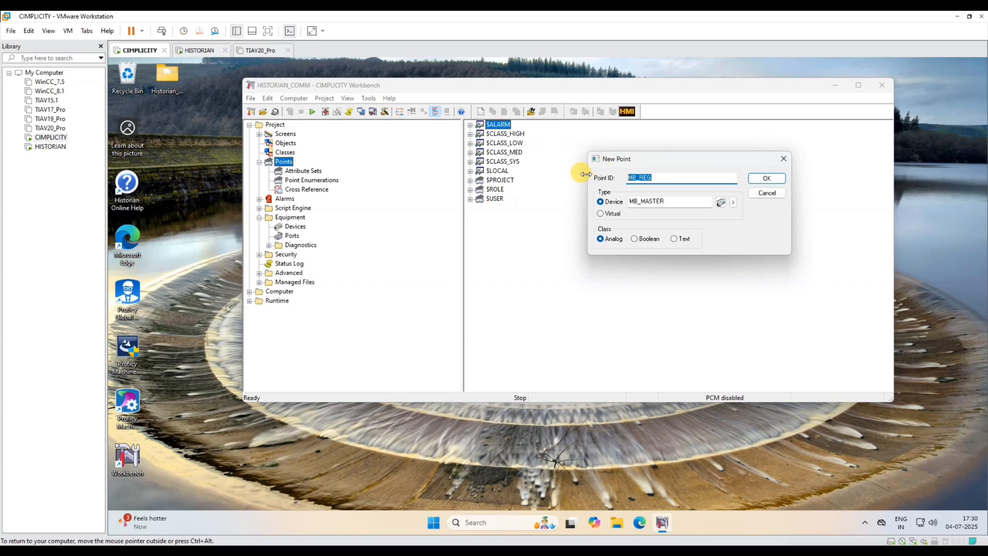
{"action": "left_click", "coordinate": [763, 178]}
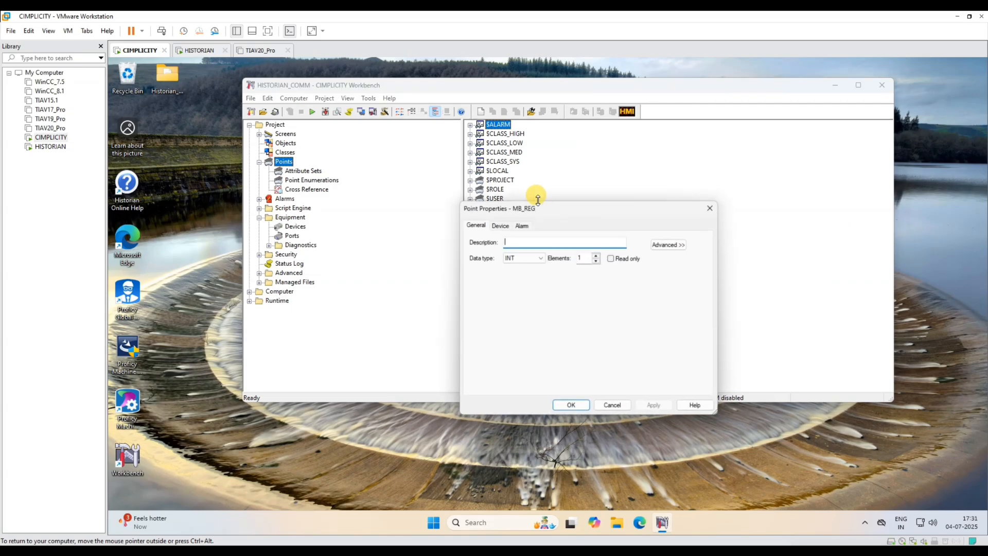
- Give MB_REG 10 elements and device address 40001, then save the point
{"action": "left_click", "coordinate": [581, 256]}
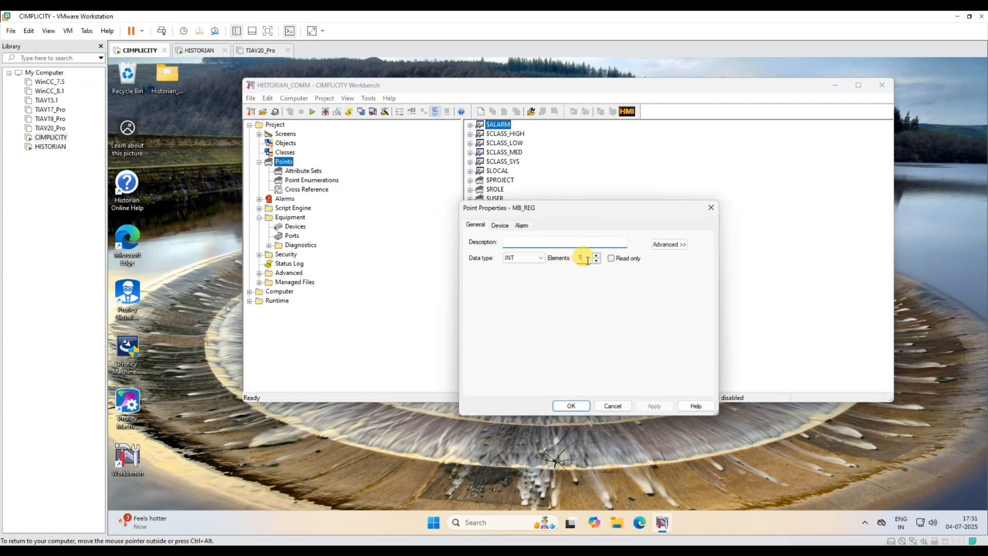
{"action": "type", "text": "10"}
{"action": "left_click", "coordinate": [500, 225]}
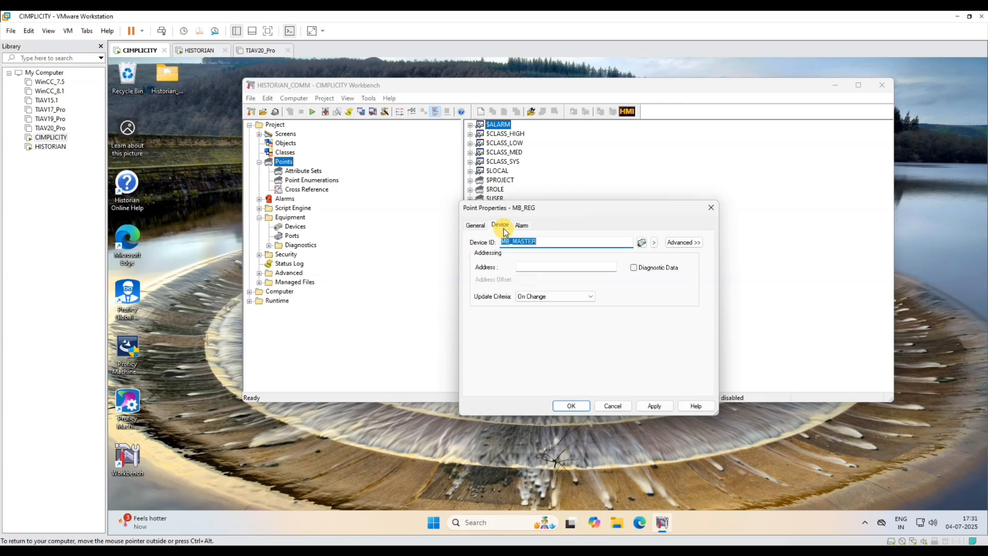
{"action": "left_click", "coordinate": [590, 268]}
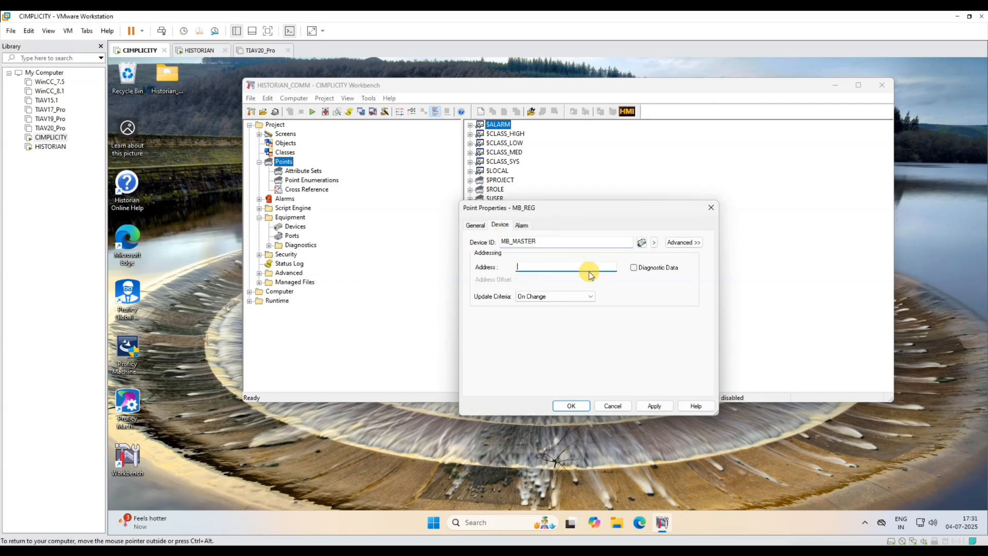
{"action": "type", "text": "40001"}
{"action": "left_click", "coordinate": [655, 407]}
{"action": "left_click", "coordinate": [571, 405]}
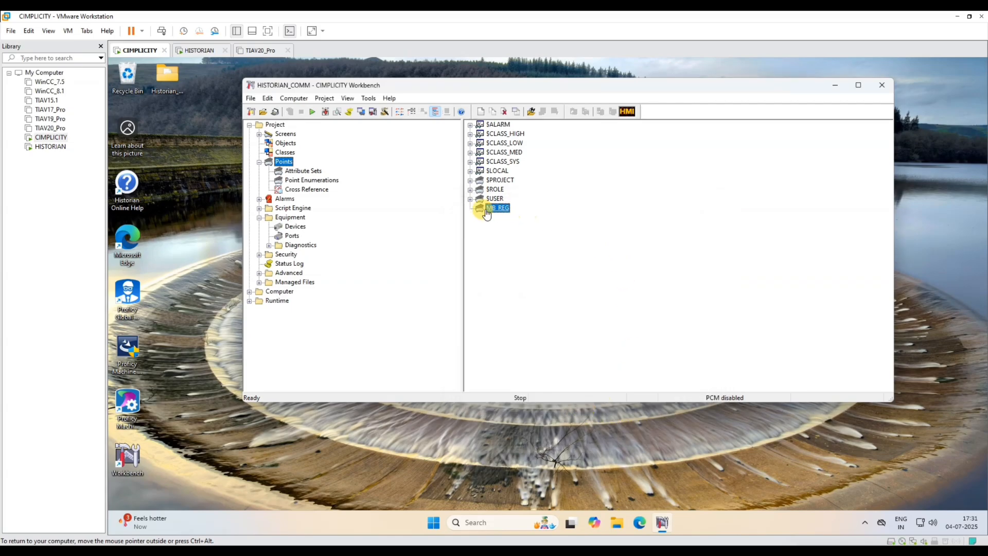
- Run Configuration Update and confirm copying the master data to run-time
{"action": "left_click", "coordinate": [323, 113]}
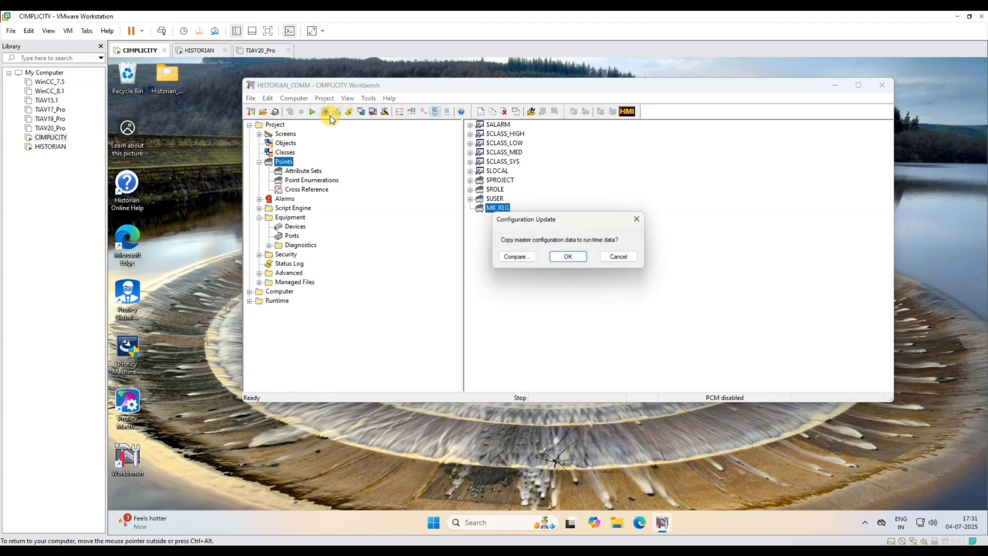
{"action": "left_click", "coordinate": [554, 257]}
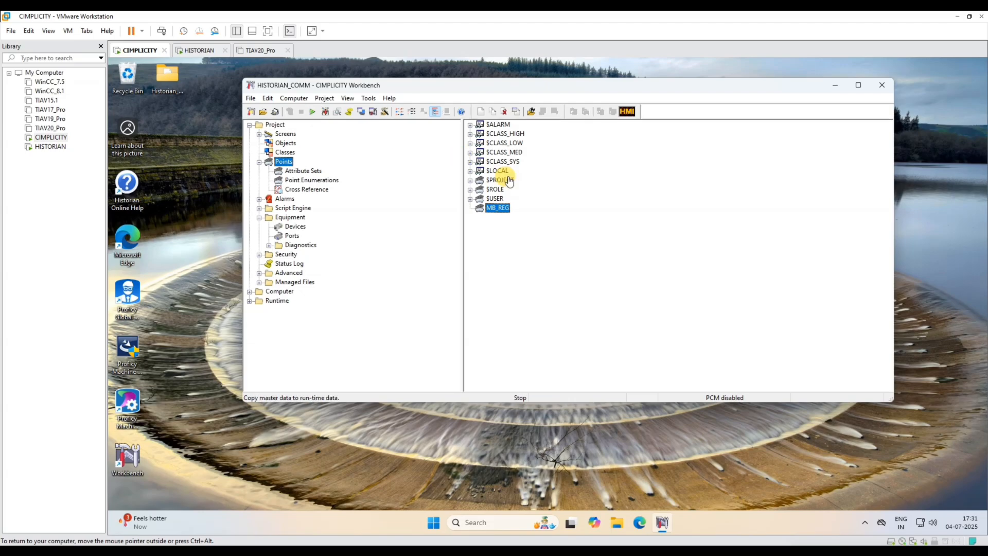
- Create a new virtual point named MB_REG0
{"action": "right_click", "coordinate": [532, 233]}
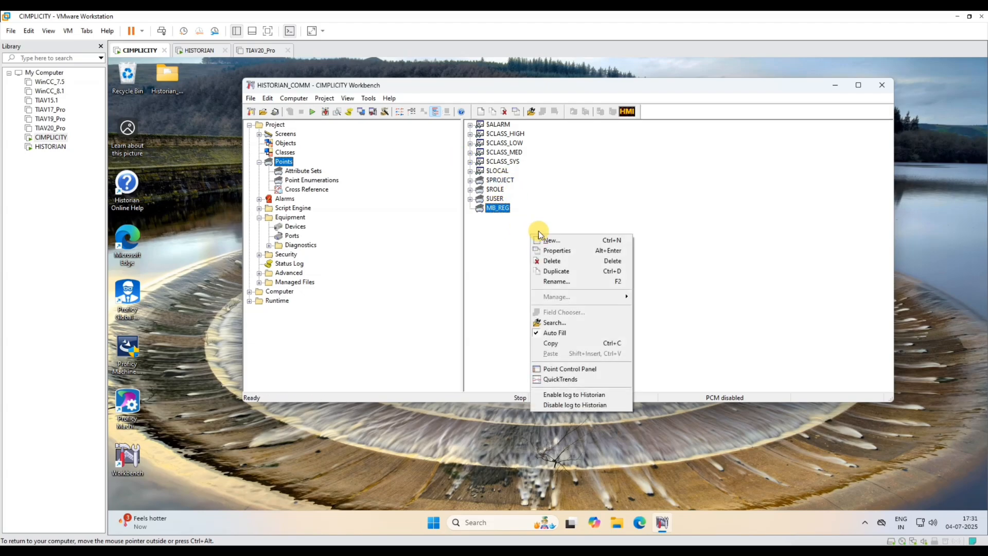
{"action": "left_click", "coordinate": [570, 240]}
{"action": "left_click", "coordinate": [601, 213]}
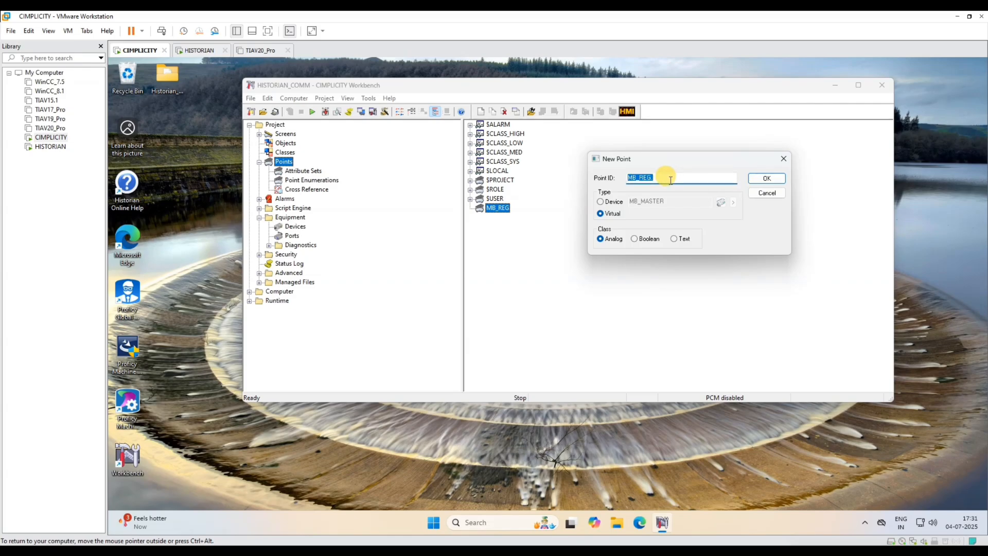
{"action": "left_click", "coordinate": [671, 180]}
{"action": "type", "text": "0"}
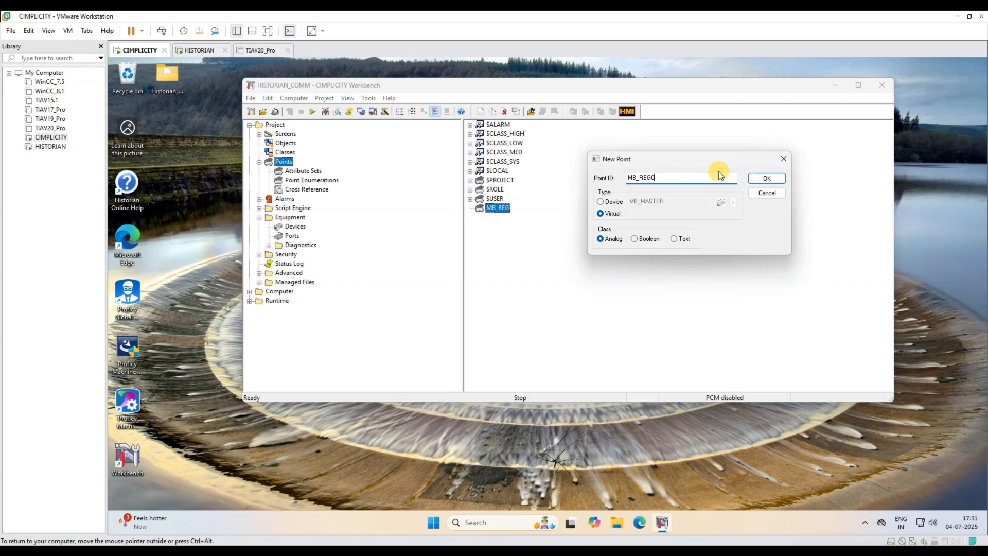
{"action": "left_click", "coordinate": [769, 178]}
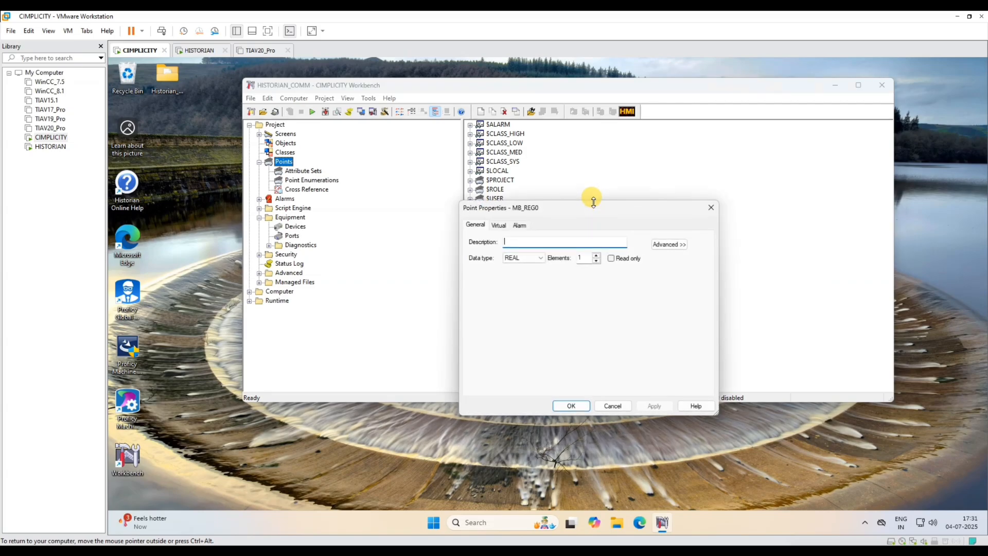
- Keep REAL type, set the calculation to Equation with expression MB_REG[0], and save
{"action": "left_click", "coordinate": [541, 265]}
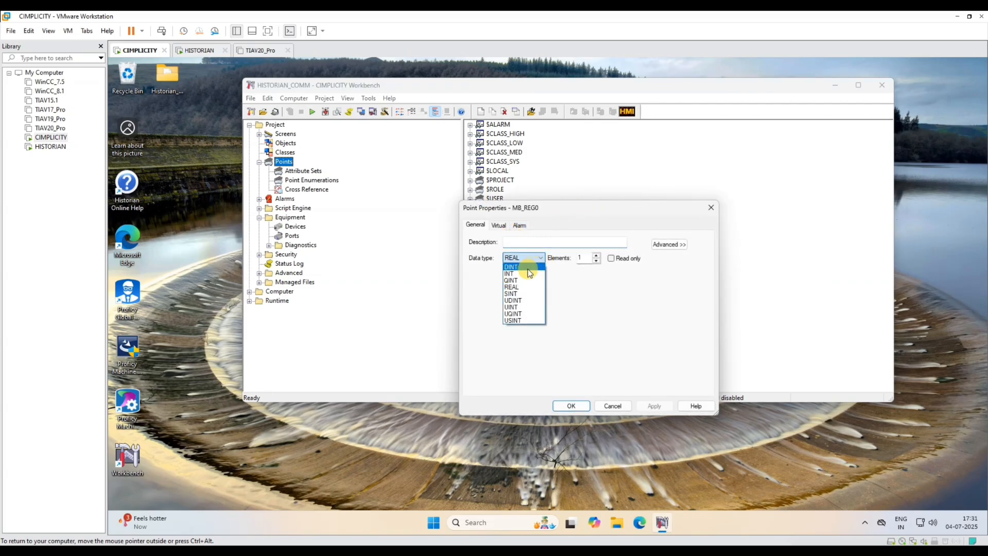
{"action": "left_click", "coordinate": [524, 265]}
{"action": "left_click", "coordinate": [497, 225]}
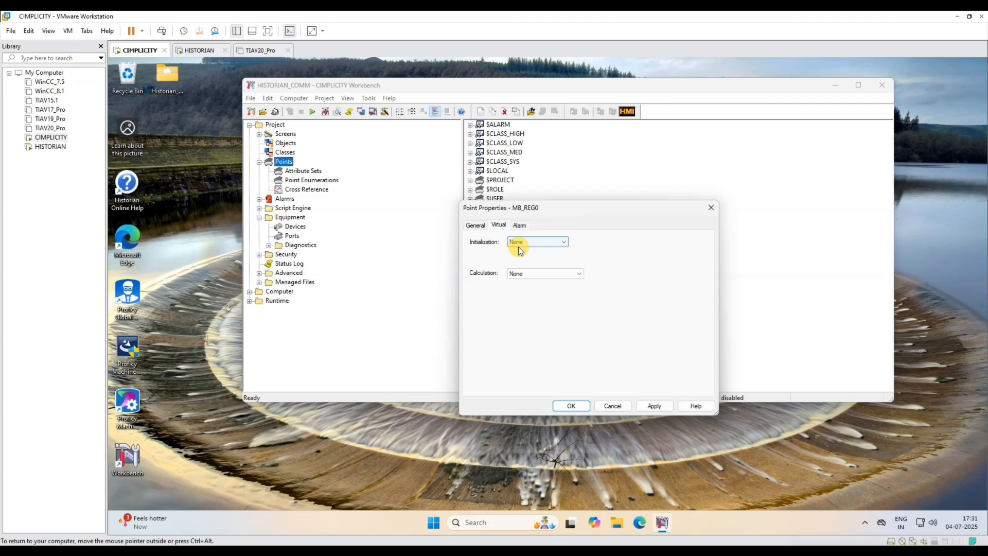
{"action": "left_click", "coordinate": [526, 275]}
{"action": "left_click", "coordinate": [528, 285]}
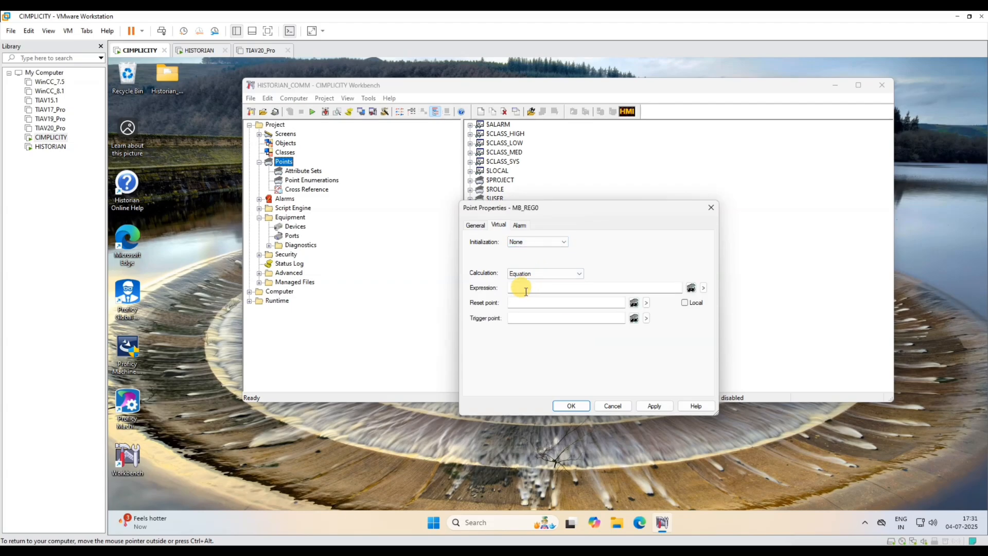
{"action": "left_click", "coordinate": [526, 287]}
{"action": "type", "text": "MB_REG"}
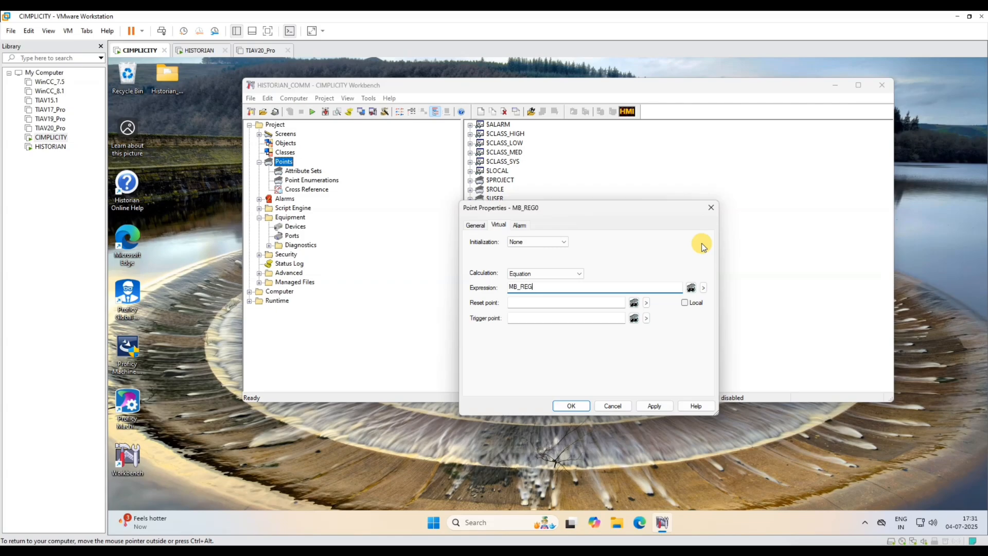
{"action": "left_click", "coordinate": [575, 273]}
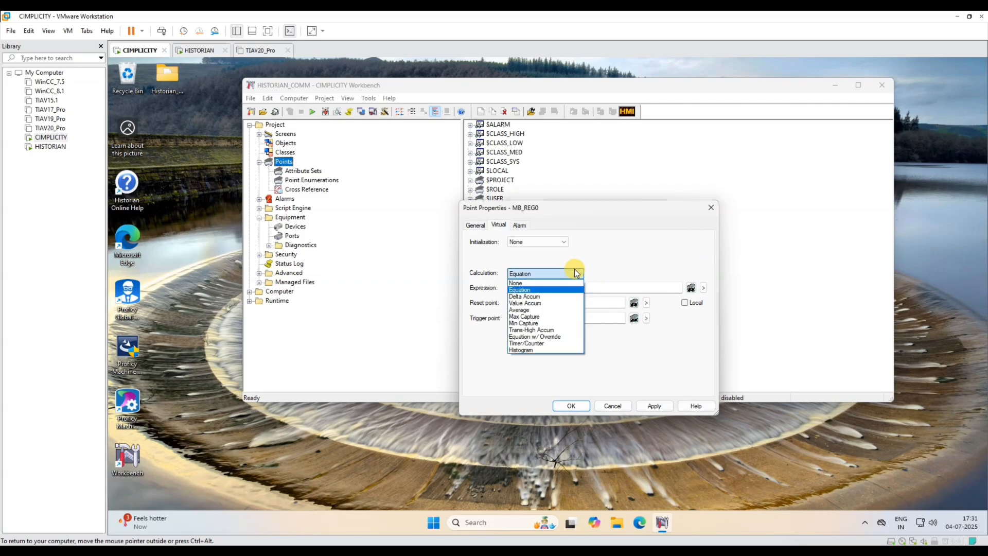
{"action": "left_click", "coordinate": [575, 272]}
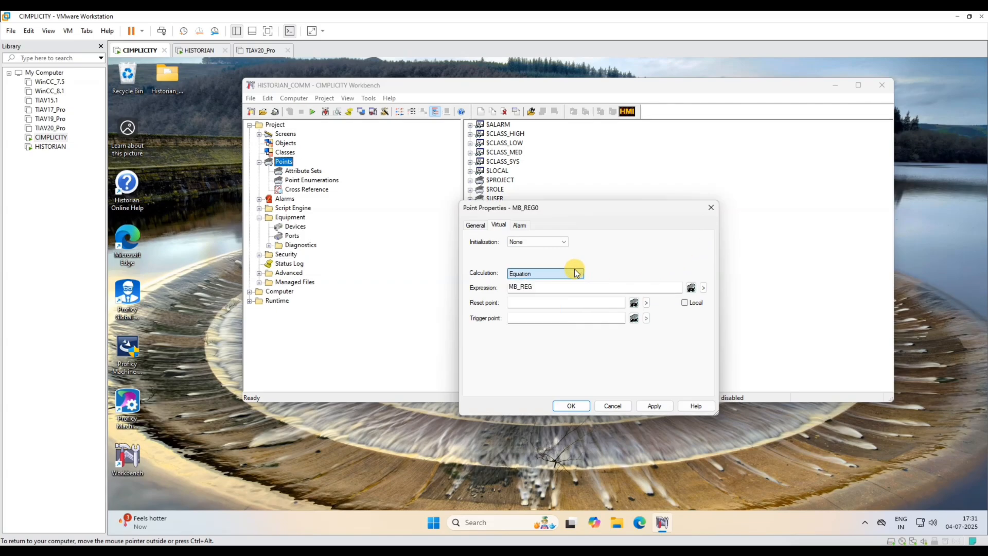
{"action": "left_click", "coordinate": [547, 286]}
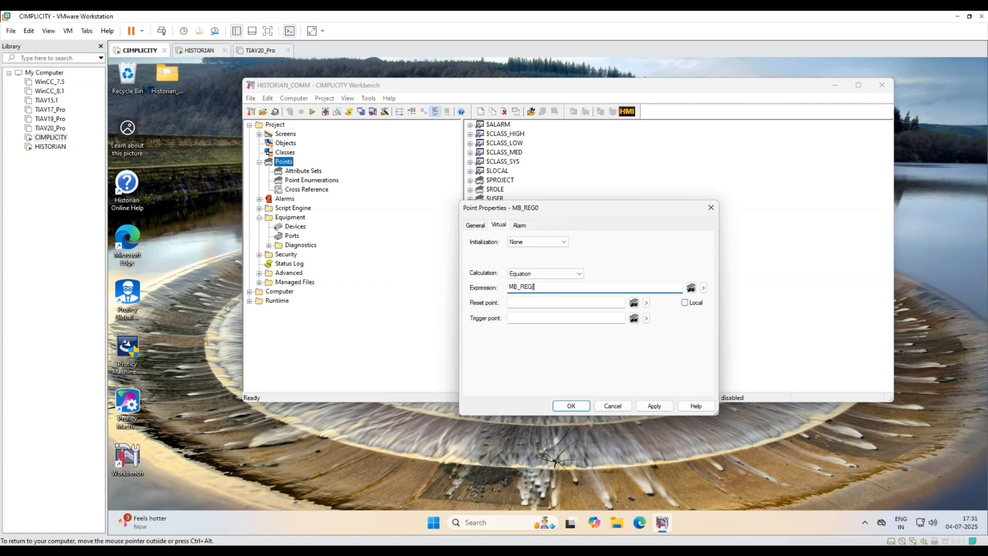
{"action": "type", "text": "0"}
{"action": "left_click", "coordinate": [579, 408]}
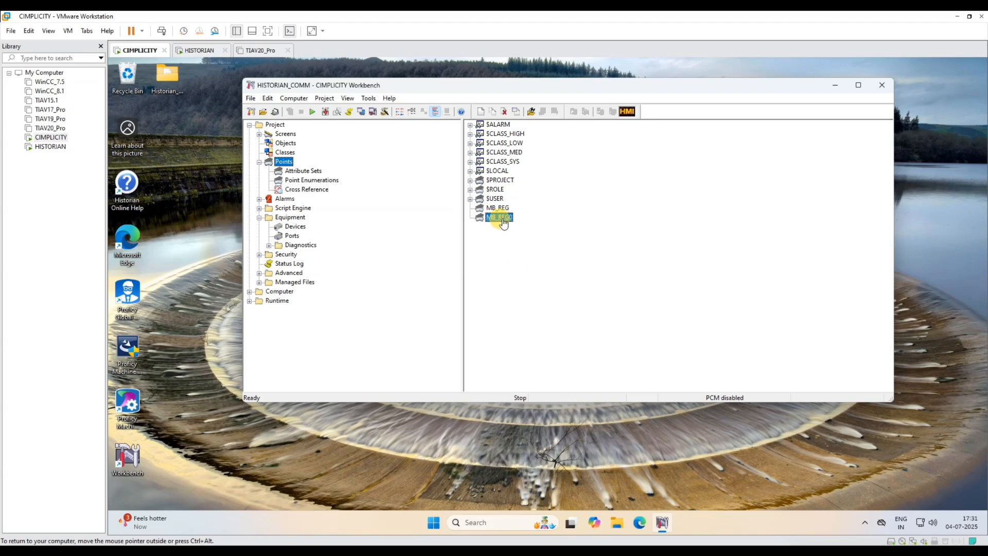
- Duplicate MB_REG0 as MB_REG1 and save the copy
{"action": "right_click", "coordinate": [508, 220]}
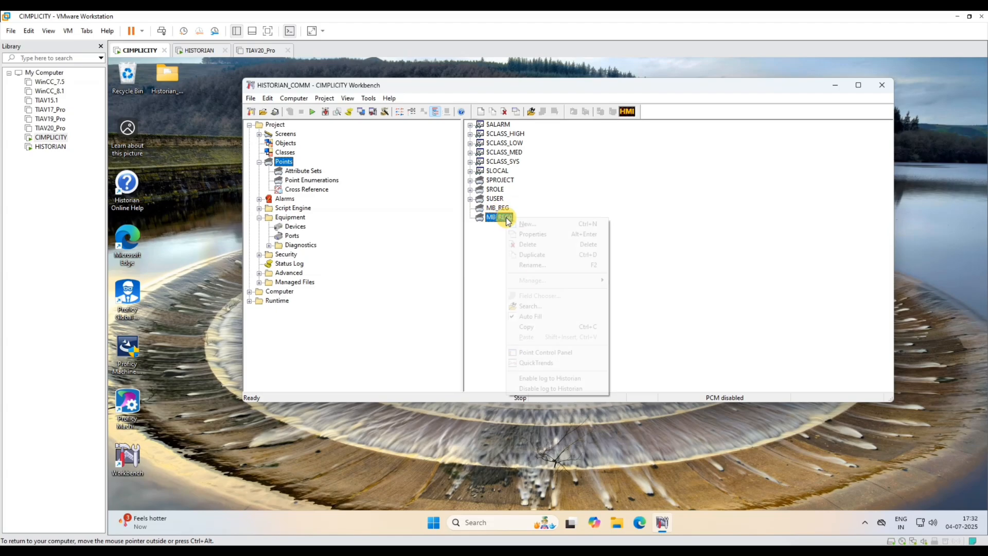
{"action": "left_click", "coordinate": [536, 253]}
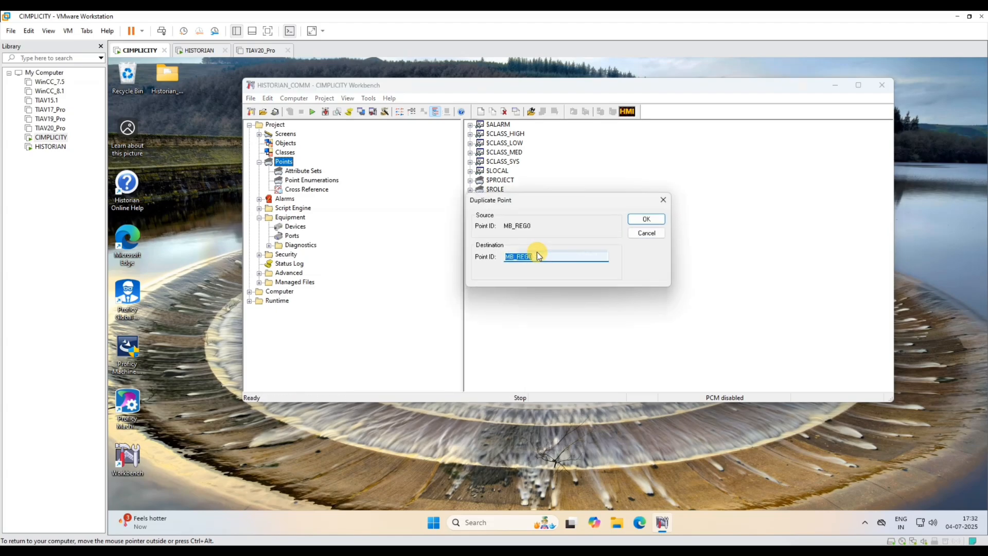
{"action": "left_click_drag", "start_coordinate": [530, 257], "coordinate": [540, 257]}
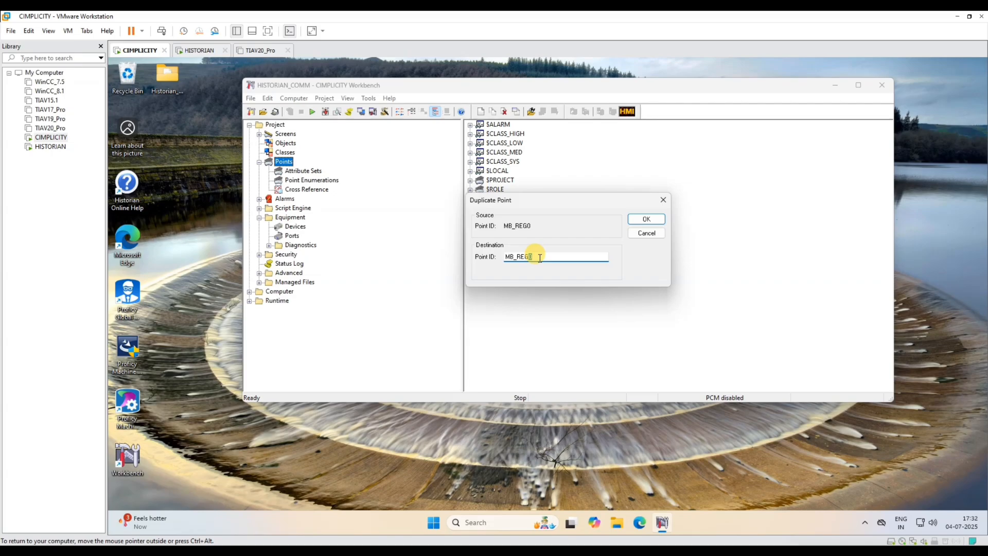
{"action": "key", "text": "BackSpace"}
{"action": "left_click", "coordinate": [647, 219]}
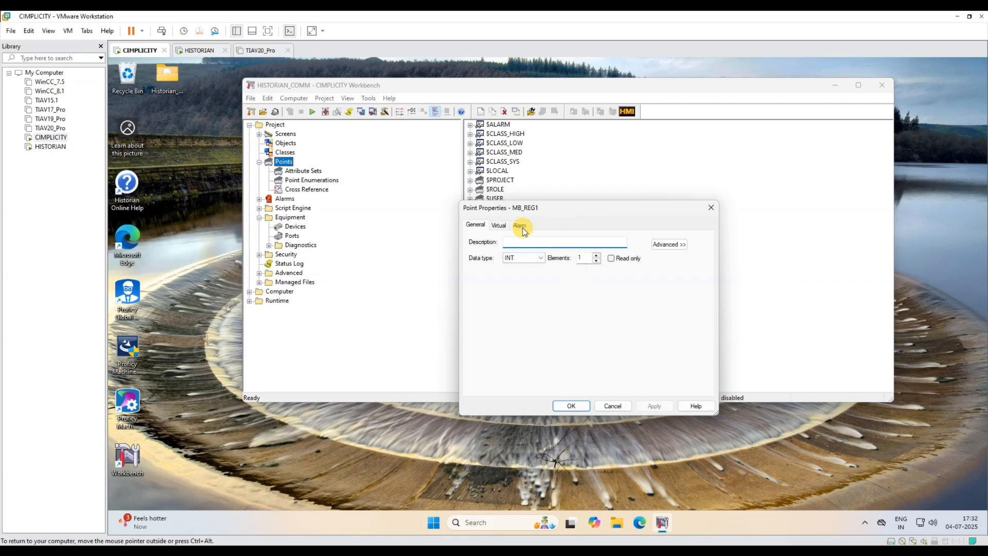
{"action": "left_click", "coordinate": [498, 226]}
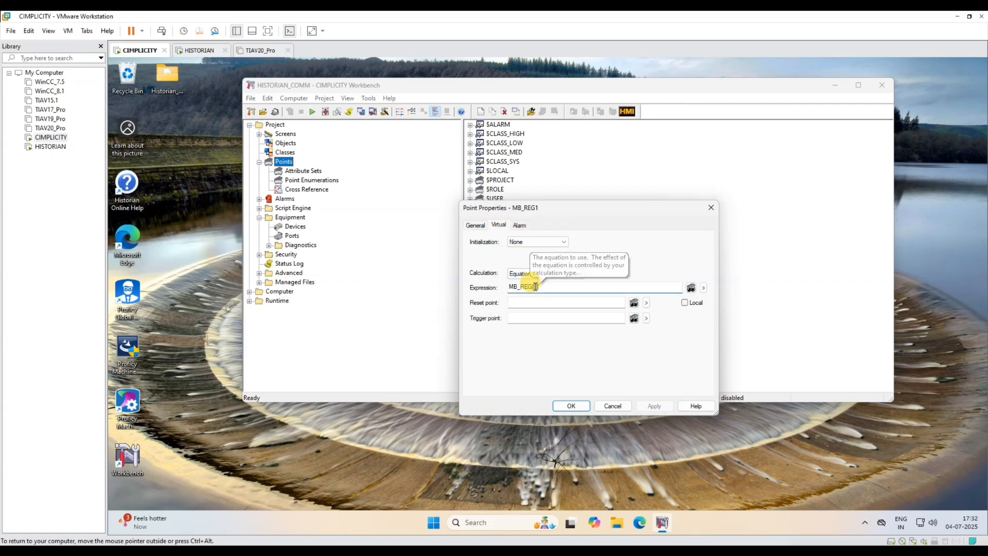
{"action": "left_click", "coordinate": [570, 404]}
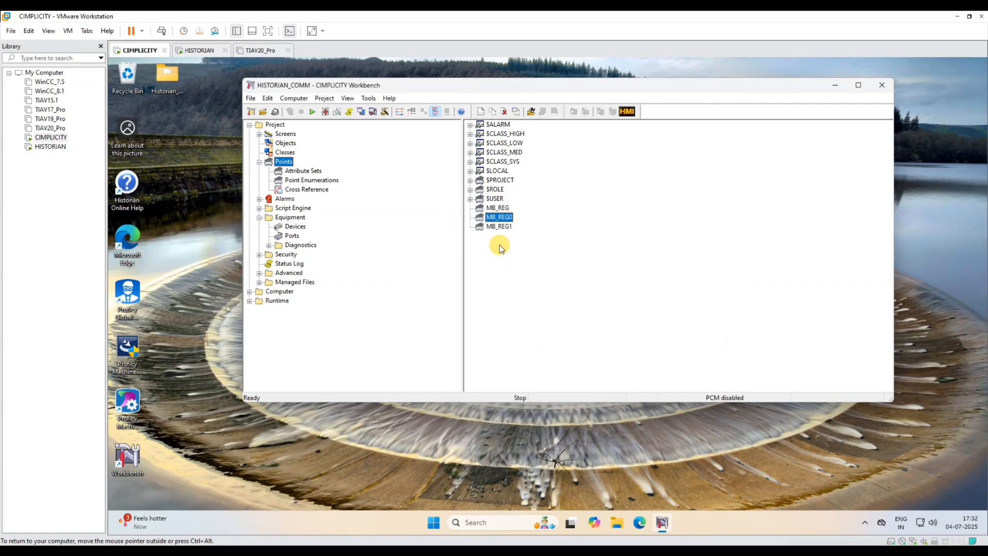
- Duplicate MB_REG1 as a new point named MB_REG2
{"action": "left_click", "coordinate": [507, 228]}
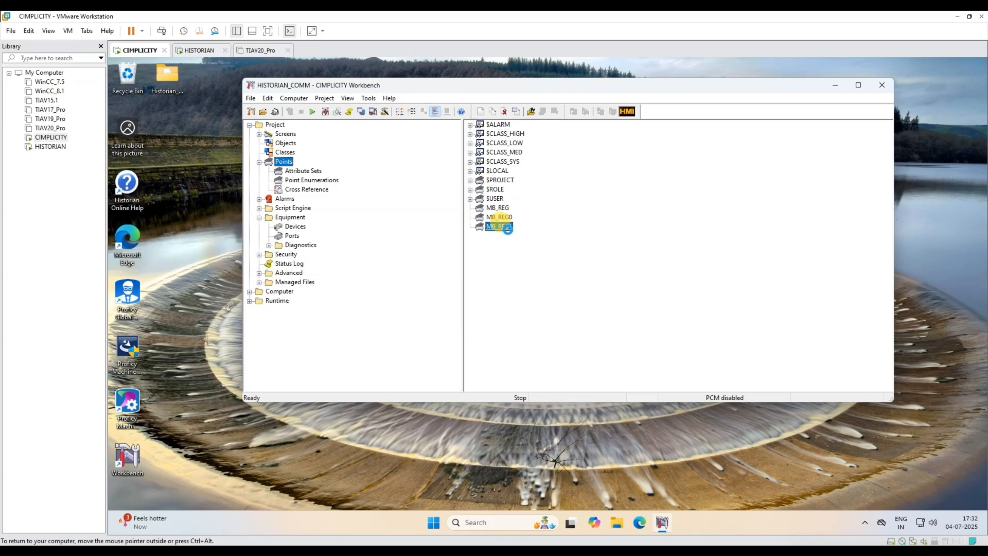
{"action": "right_click", "coordinate": [507, 229]}
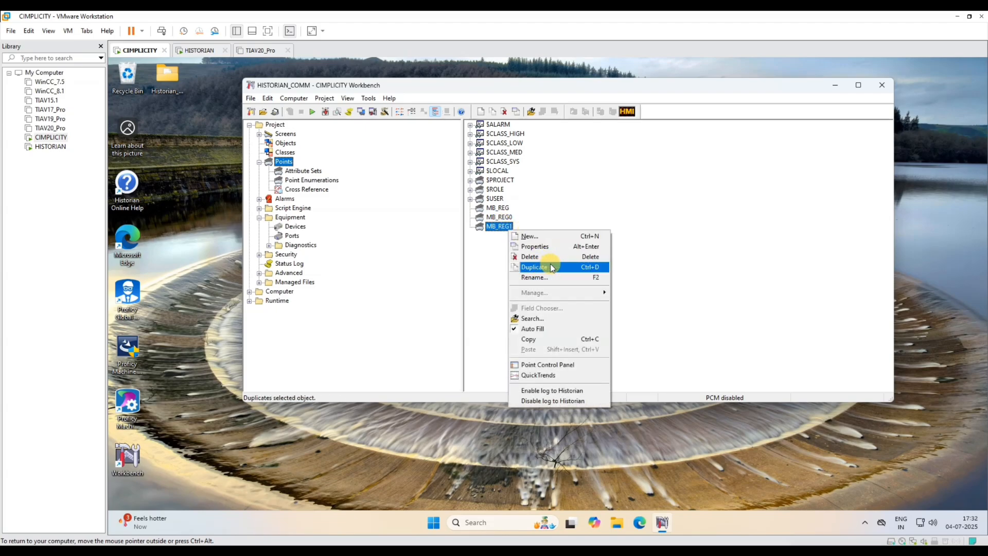
{"action": "left_click", "coordinate": [548, 268]}
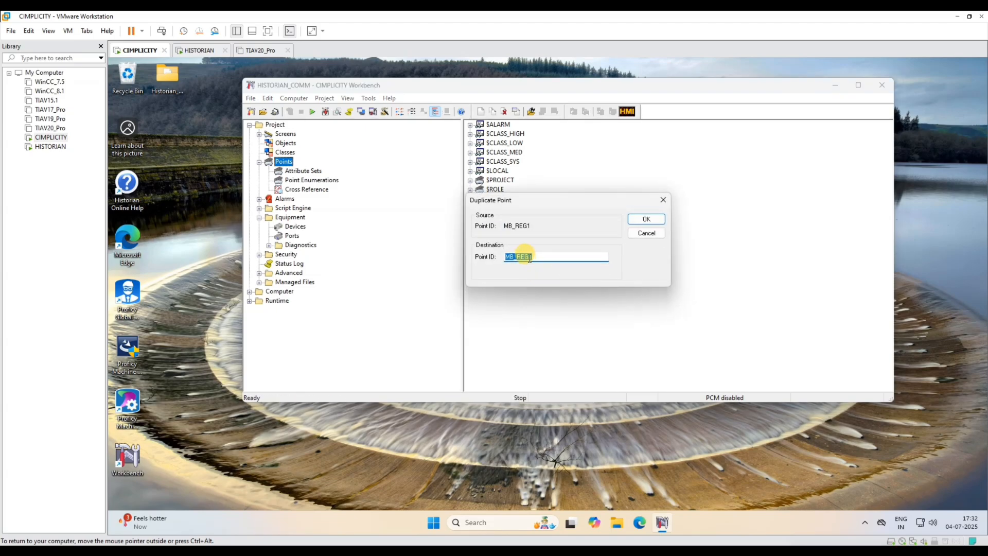
{"action": "left_click", "coordinate": [530, 258]}
{"action": "key", "text": "BackSpace"}
{"action": "type", "text": "2"}
{"action": "left_click", "coordinate": [636, 218]}
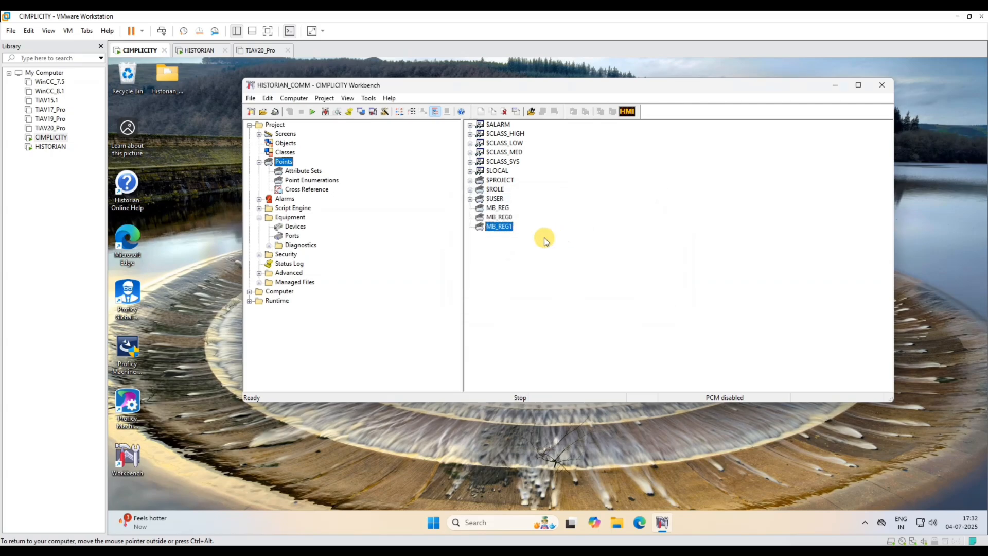
- Change MB_REG2's equation to MB_REG[2] and save the point
{"action": "double_click", "coordinate": [579, 257]}
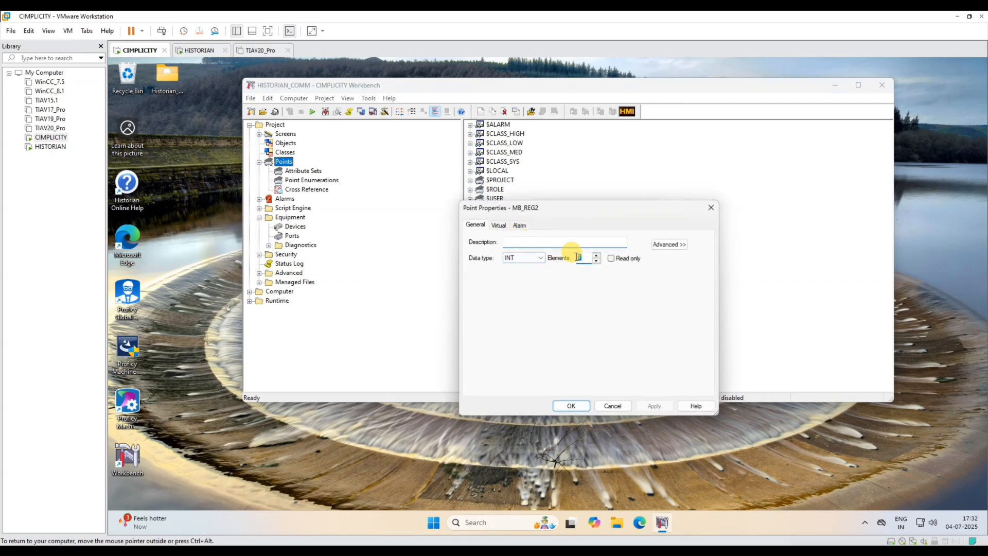
{"action": "type", "text": "2"}
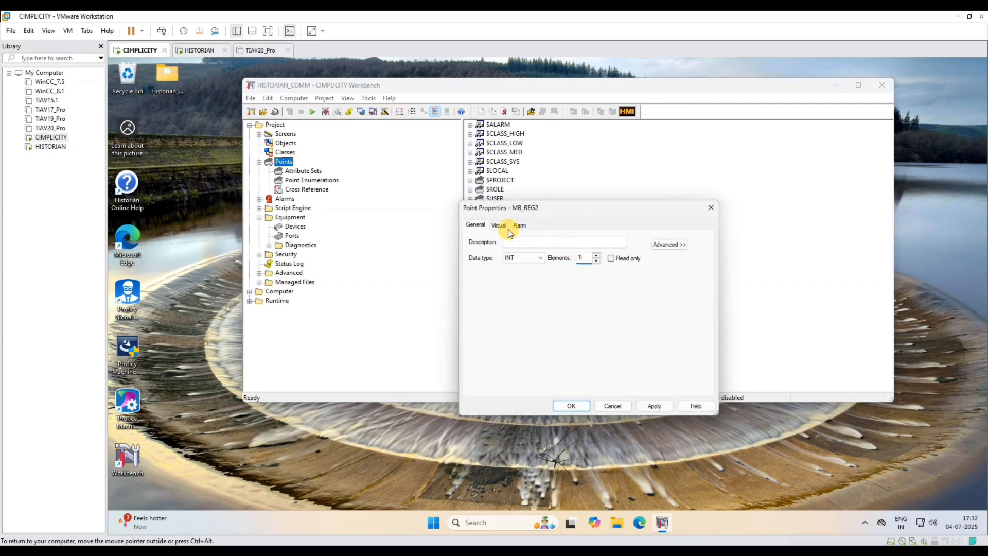
{"action": "left_click", "coordinate": [499, 225]}
{"action": "left_click", "coordinate": [536, 286]}
{"action": "type", "text": "1"}
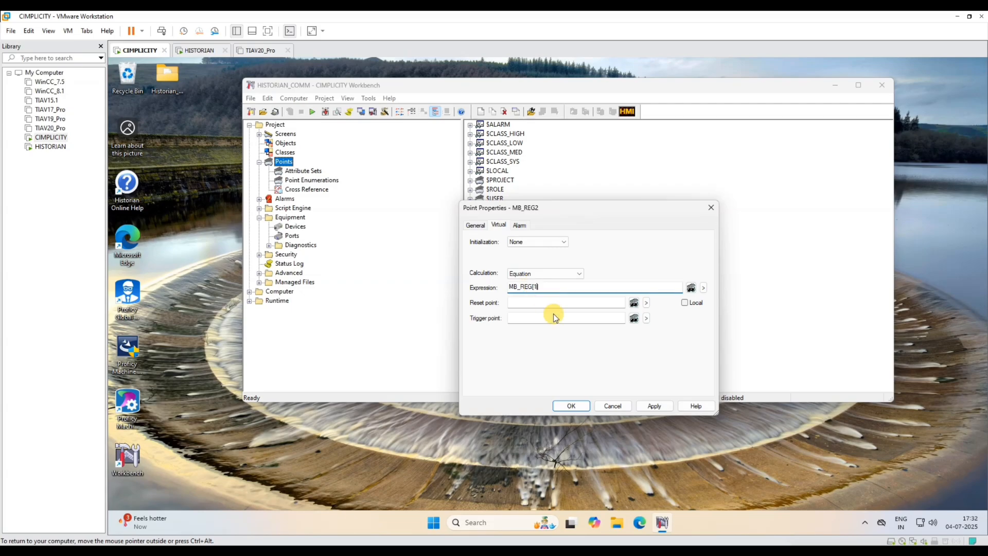
{"action": "key", "text": "BackSpace"}
{"action": "type", "text": "2"}
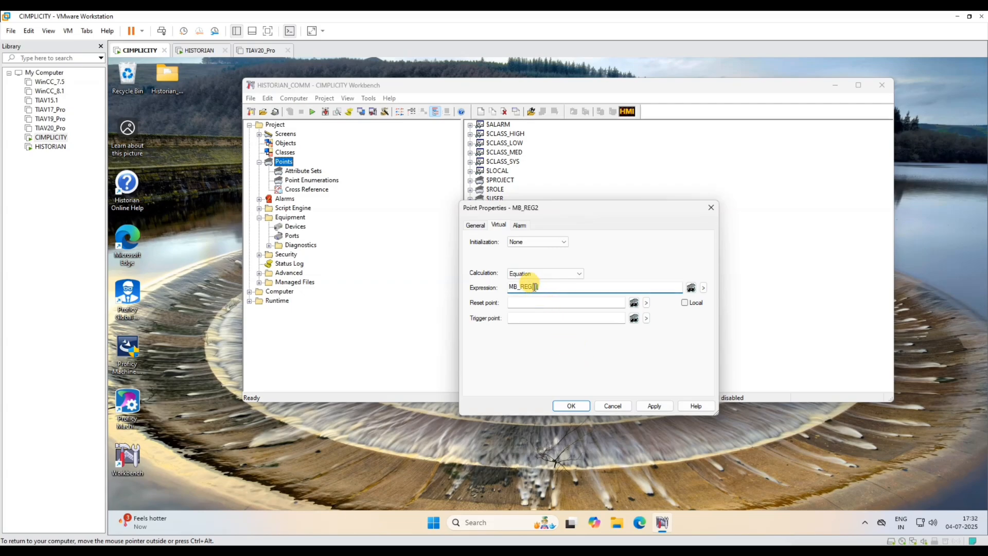
{"action": "left_click", "coordinate": [656, 402]}
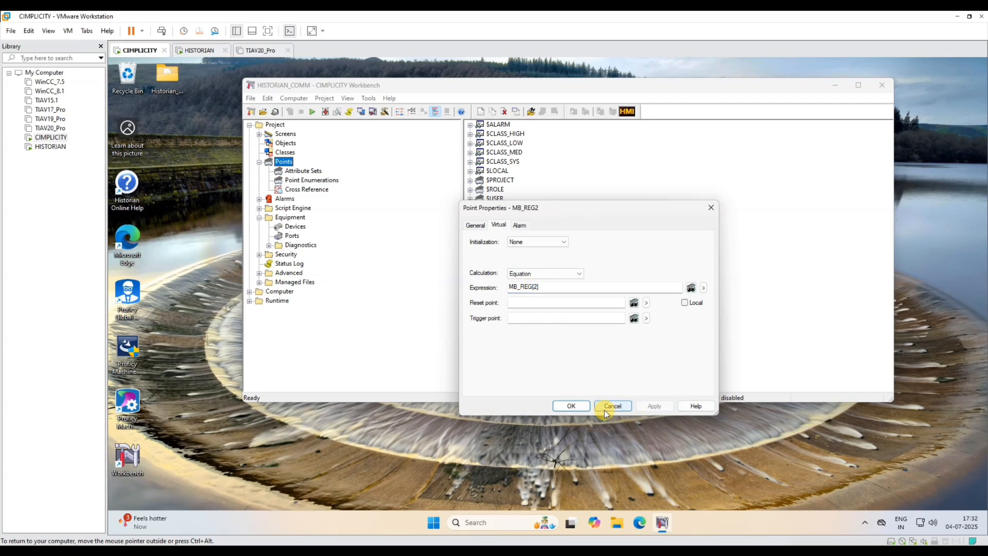
{"action": "left_click", "coordinate": [566, 406]}
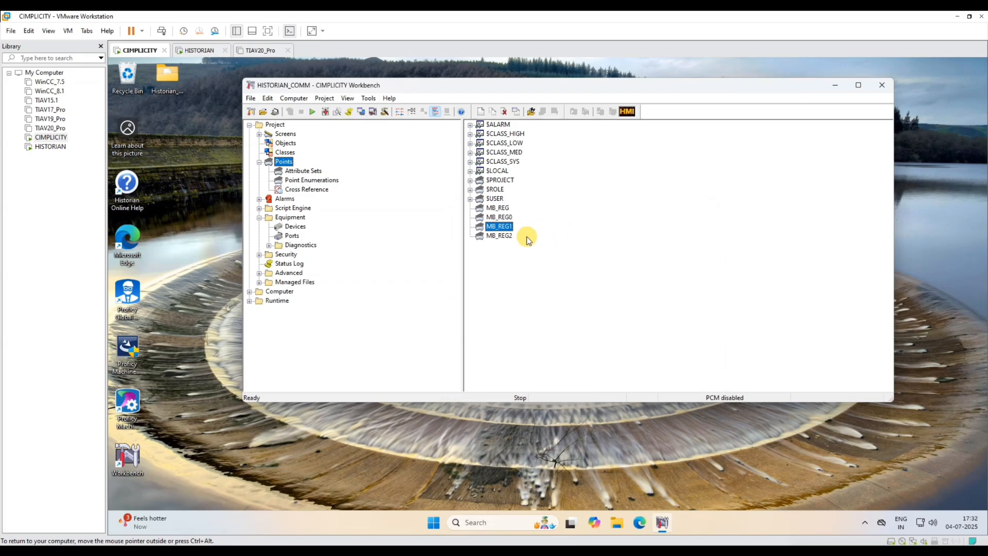
- Update the configuration and start the HISTORIAN_COMM project, accepting the licence prompt
{"action": "left_click", "coordinate": [498, 235]}
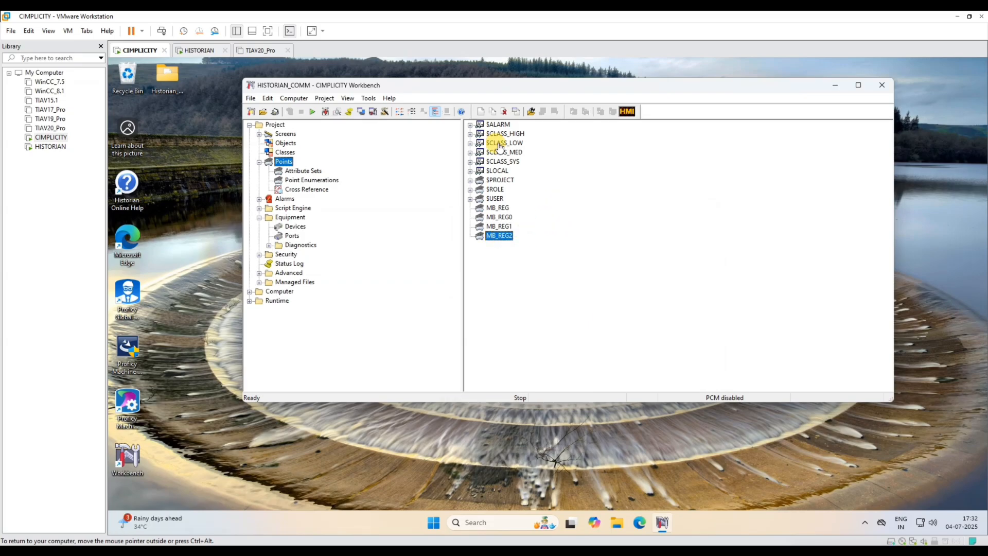
{"action": "left_click", "coordinate": [314, 112]}
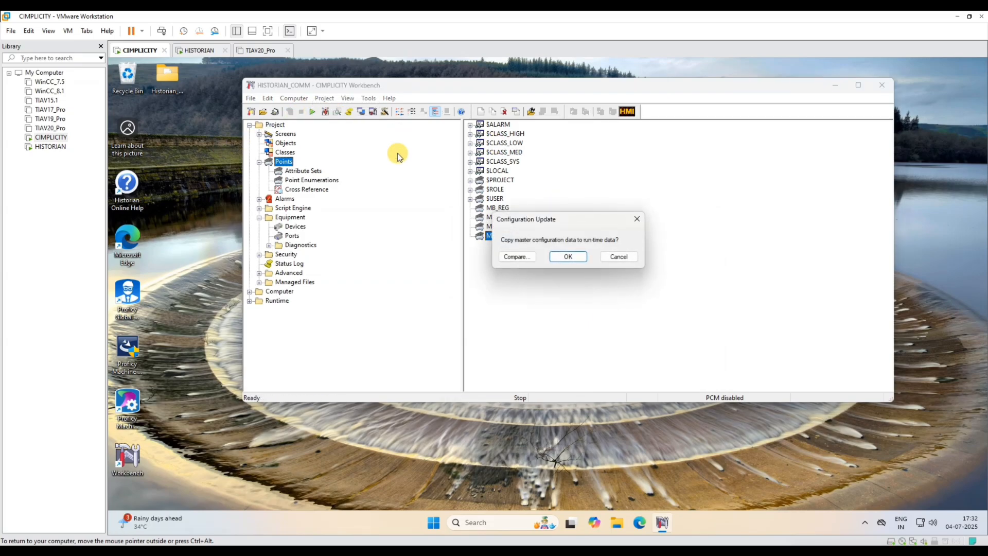
{"action": "left_click", "coordinate": [569, 257]}
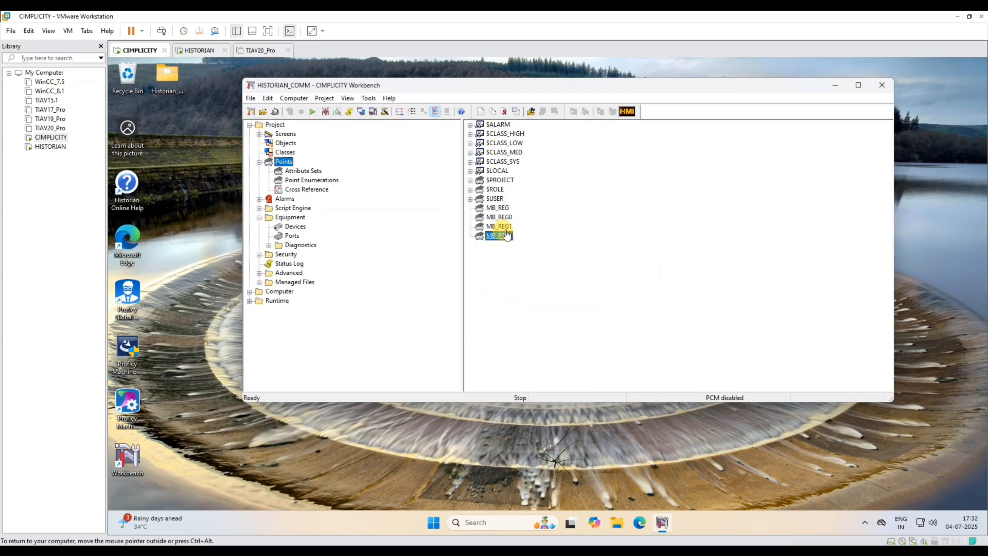
{"action": "left_click", "coordinate": [312, 111]}
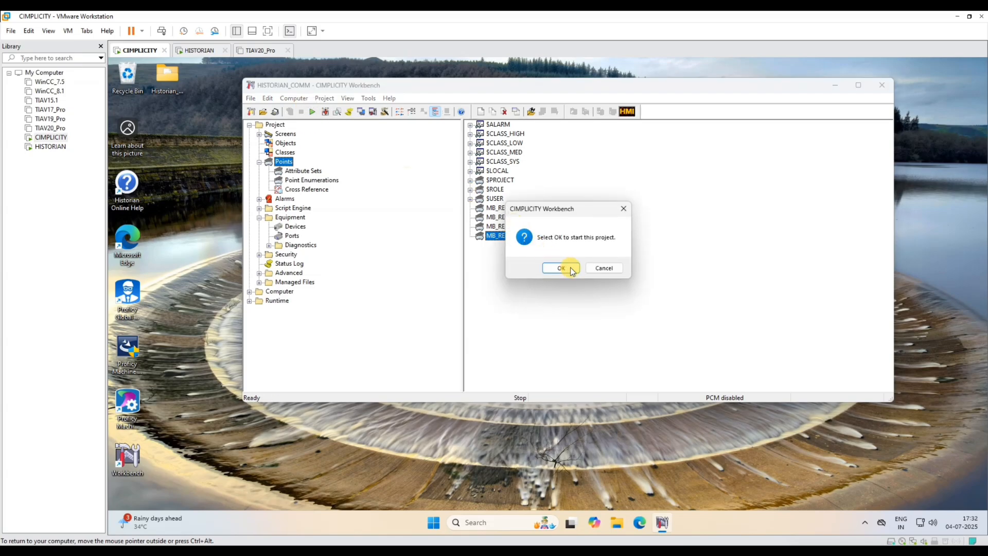
{"action": "left_click", "coordinate": [571, 267]}
{"action": "left_click", "coordinate": [579, 310]}
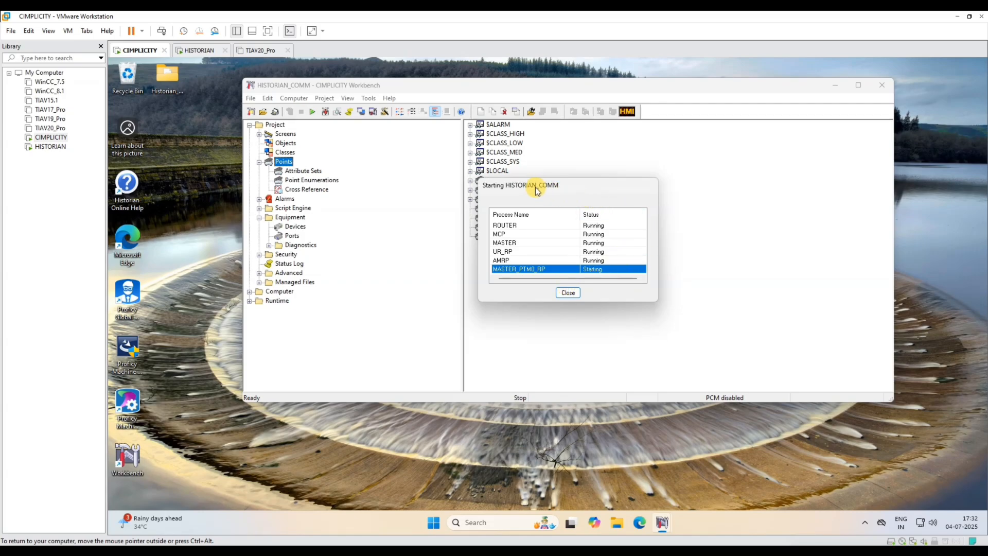
- Move the startup progress window aside and bring up MB_REG's context menu
{"action": "left_click_drag", "start_coordinate": [516, 185], "coordinate": [675, 167]}
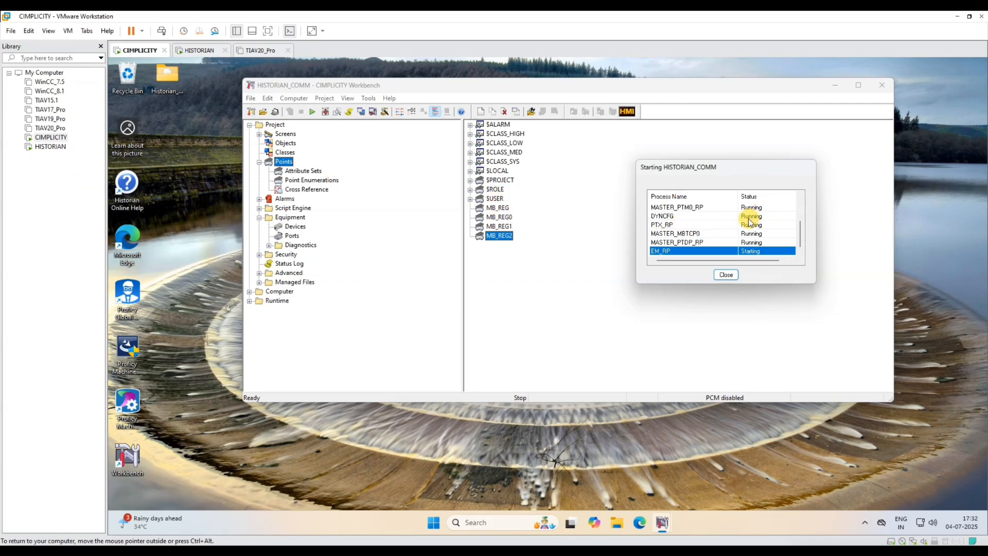
{"action": "left_click_drag", "start_coordinate": [695, 165], "coordinate": [678, 110]}
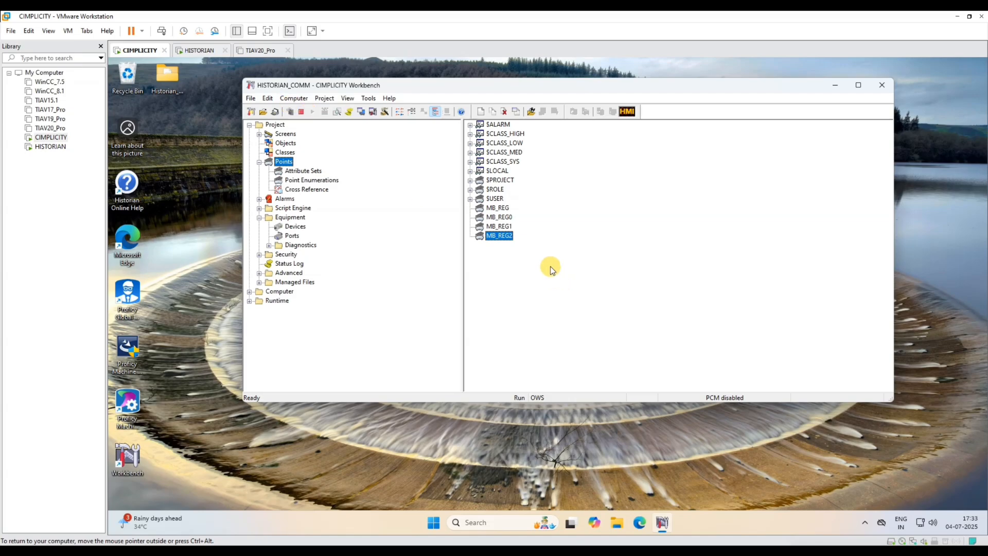
{"action": "left_click", "coordinate": [493, 208]}
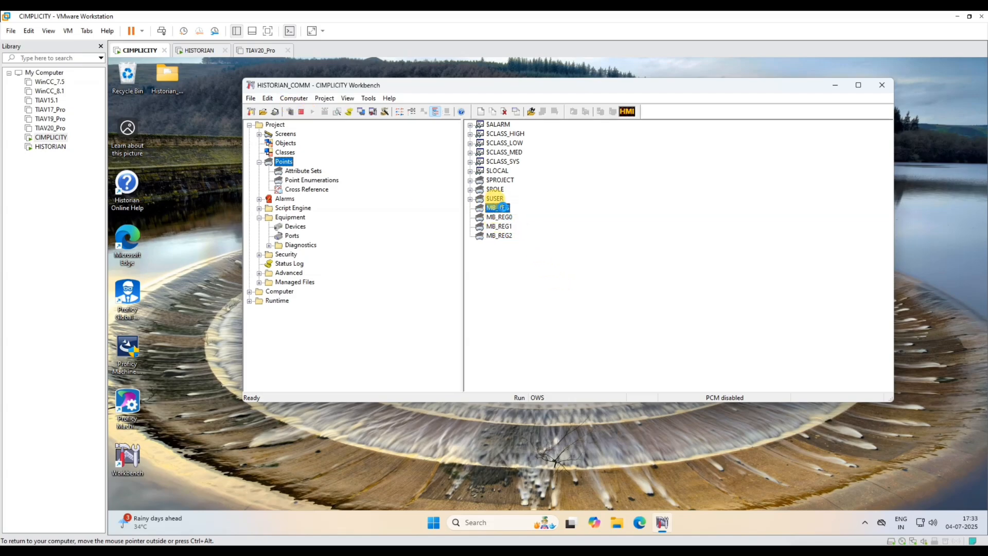
{"action": "right_click", "coordinate": [500, 207]}
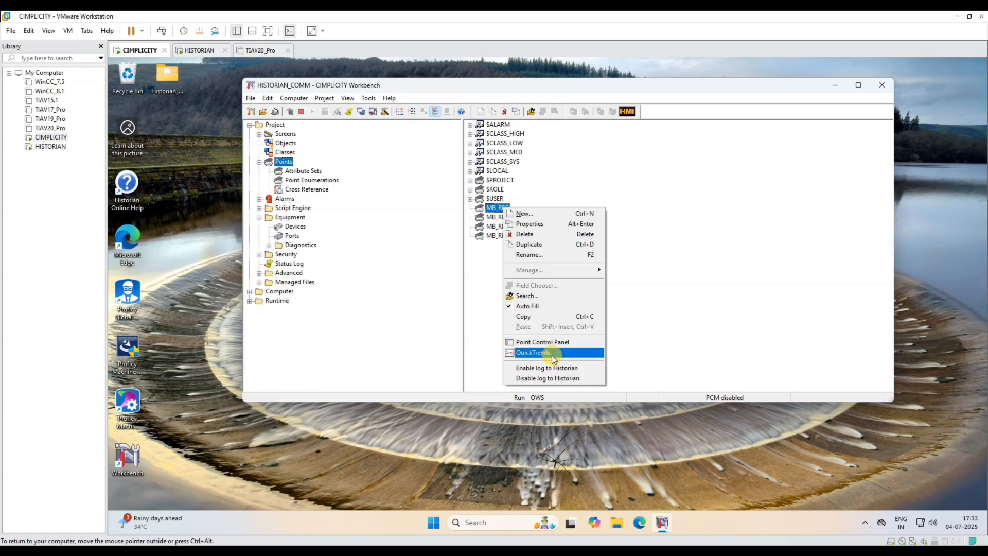
- Inspect MB_REG's array values in its Point Control Panel, then close it
{"action": "left_click", "coordinate": [547, 341]}
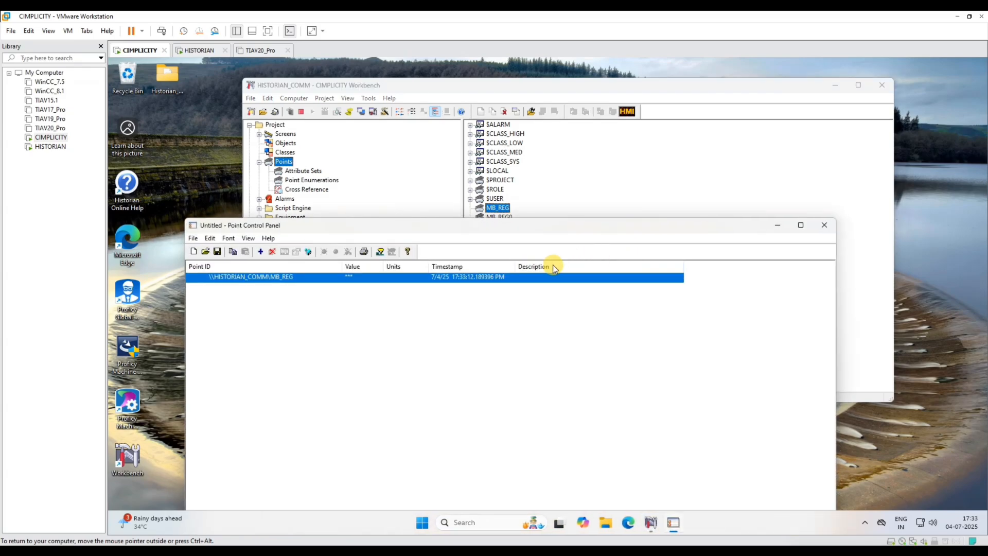
{"action": "double_click", "coordinate": [449, 277]}
{"action": "left_click", "coordinate": [435, 192]}
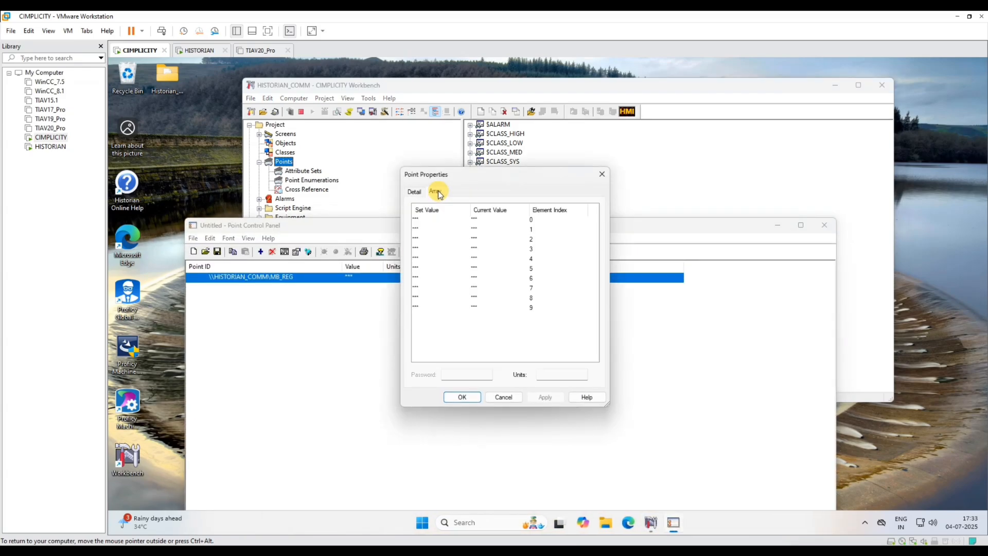
{"action": "left_click", "coordinate": [471, 220]}
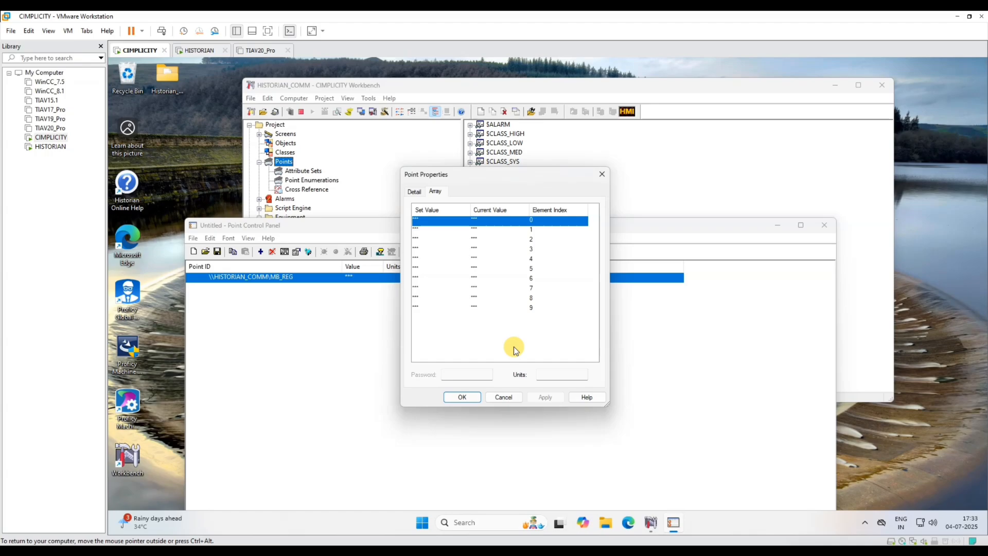
{"action": "left_click", "coordinate": [505, 396]}
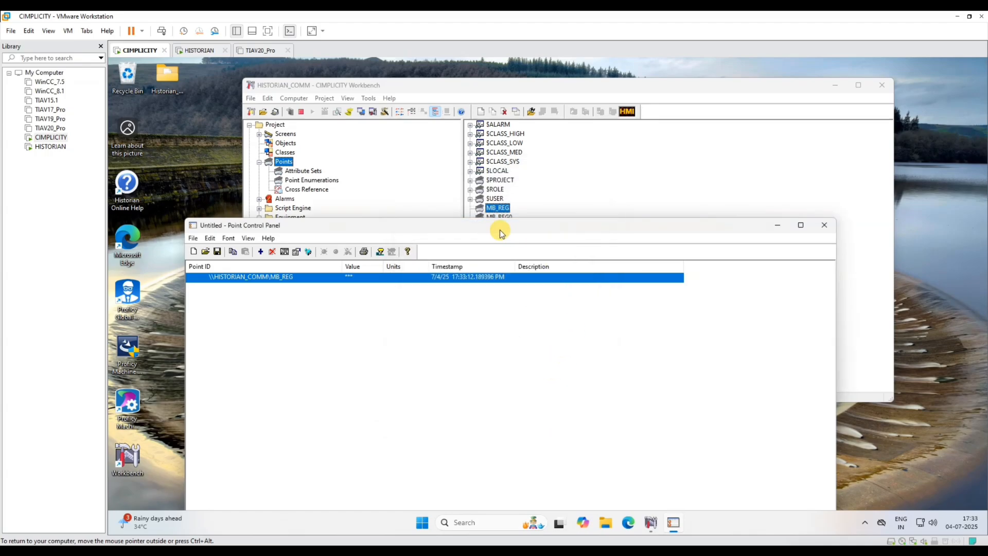
{"action": "left_click_drag", "start_coordinate": [501, 223], "coordinate": [556, 219]}
{"action": "left_click", "coordinate": [885, 221]}
- Inspect MB_REG0 in its Point Control Panel and close the panel
{"action": "double_click", "coordinate": [495, 218]}
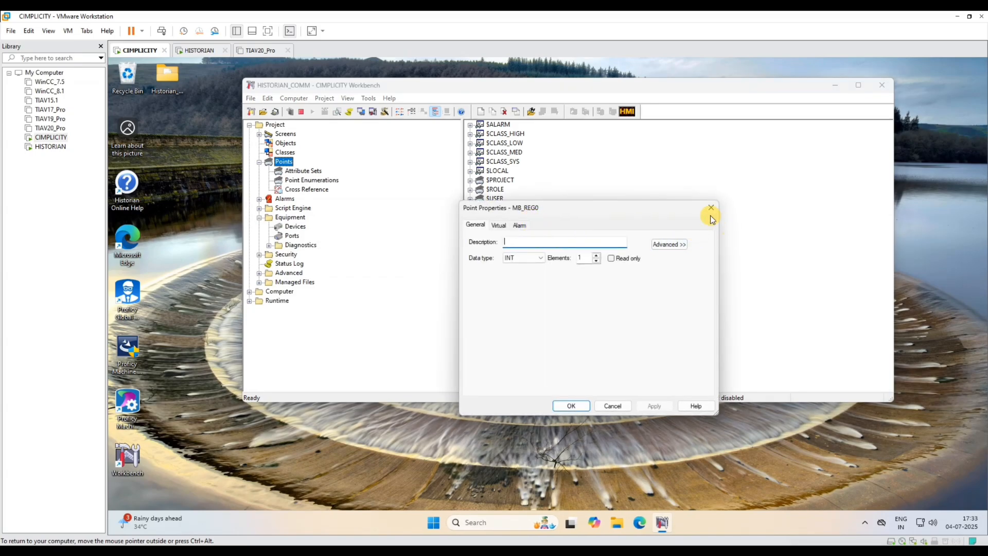
{"action": "left_click", "coordinate": [708, 215]}
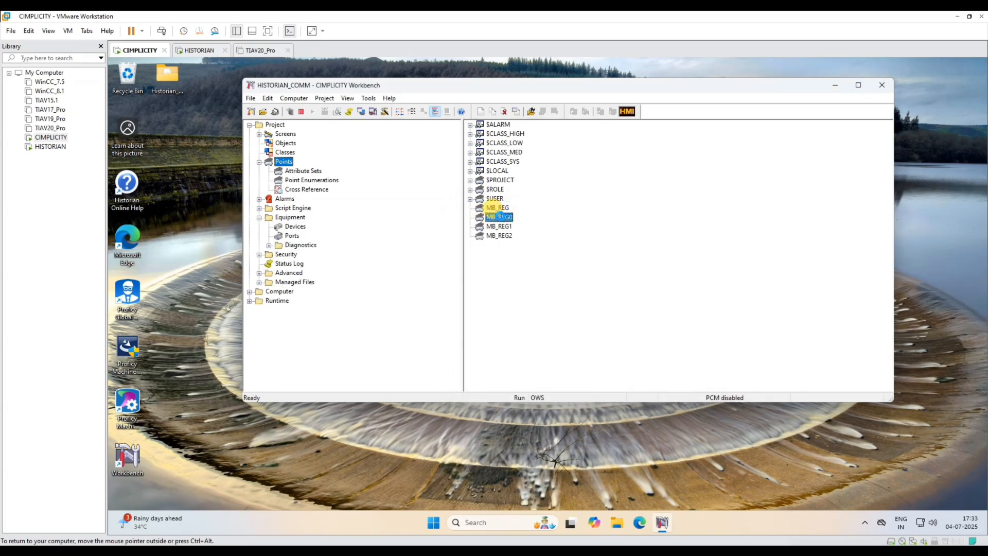
{"action": "right_click", "coordinate": [499, 217]}
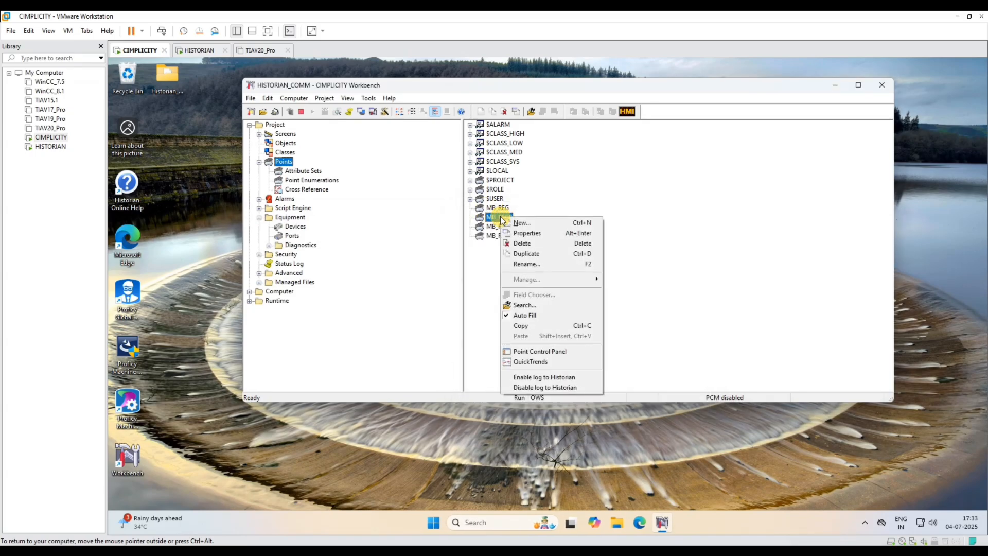
{"action": "left_click", "coordinate": [538, 351]}
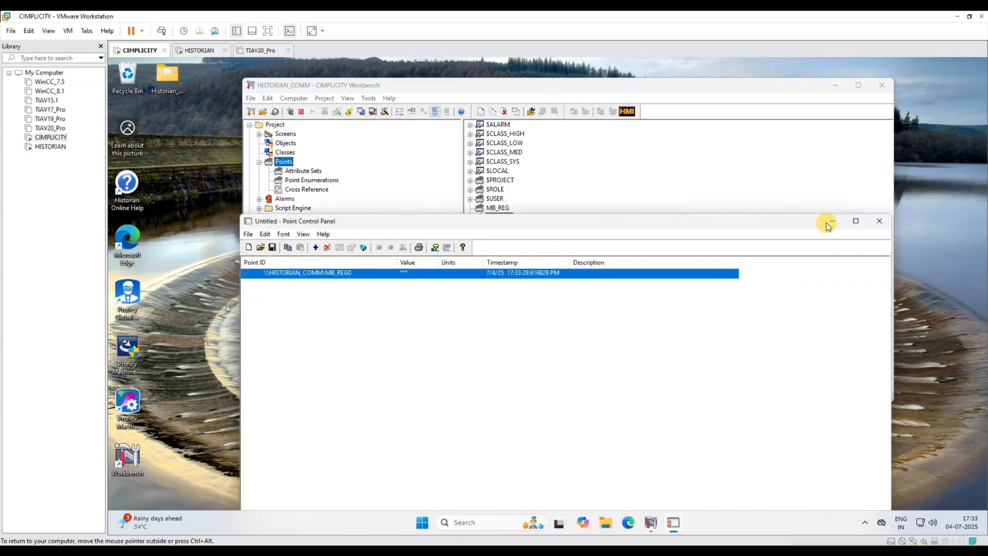
{"action": "left_click", "coordinate": [886, 226]}
- Open MB_MASTER from the Devices list and change its model type to Modicon 984
{"action": "left_click", "coordinate": [292, 226]}
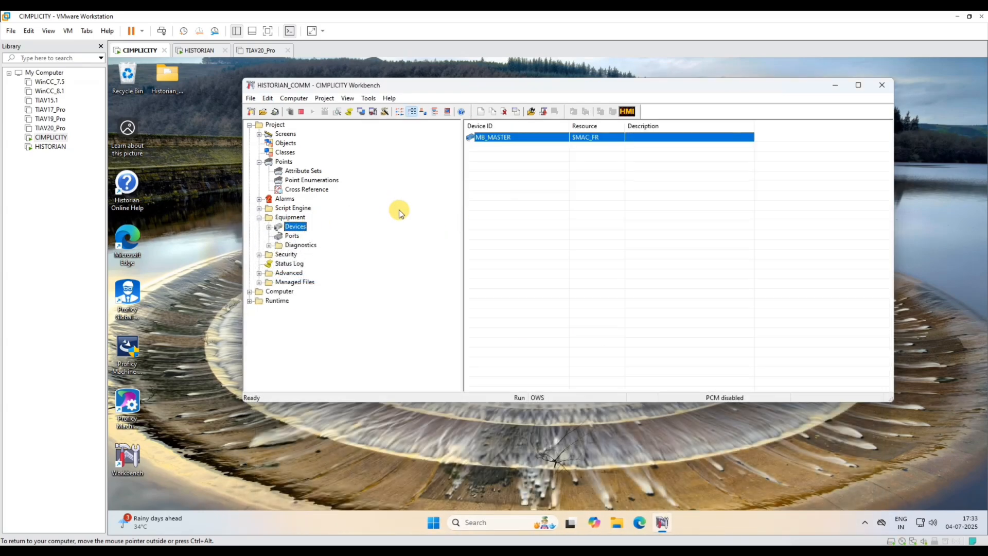
{"action": "double_click", "coordinate": [589, 138]}
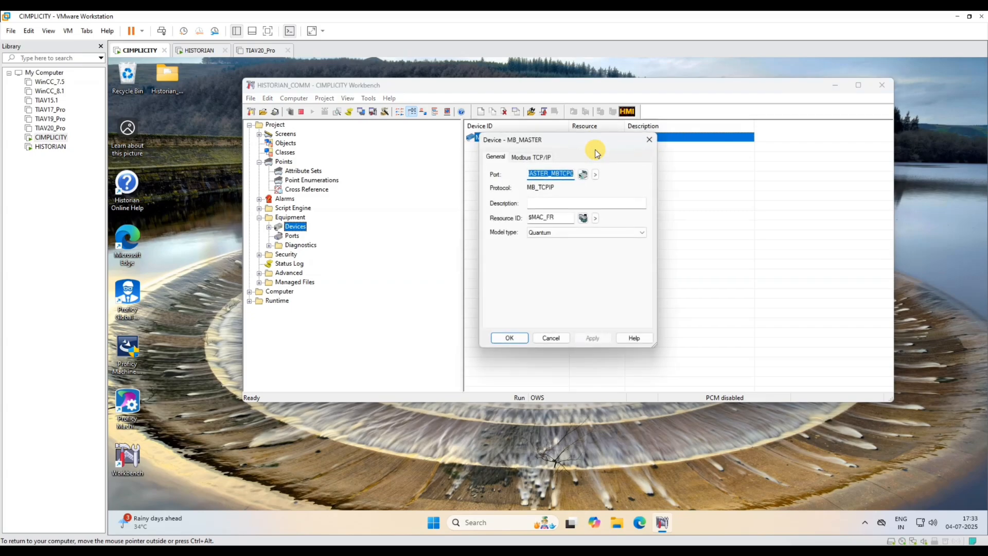
{"action": "left_click", "coordinate": [551, 234]}
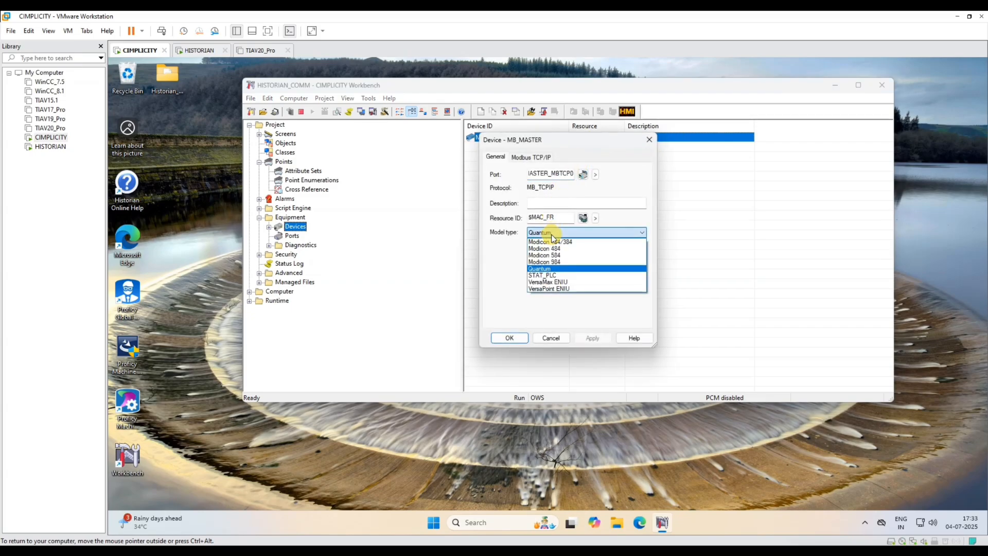
{"action": "left_click", "coordinate": [586, 262]}
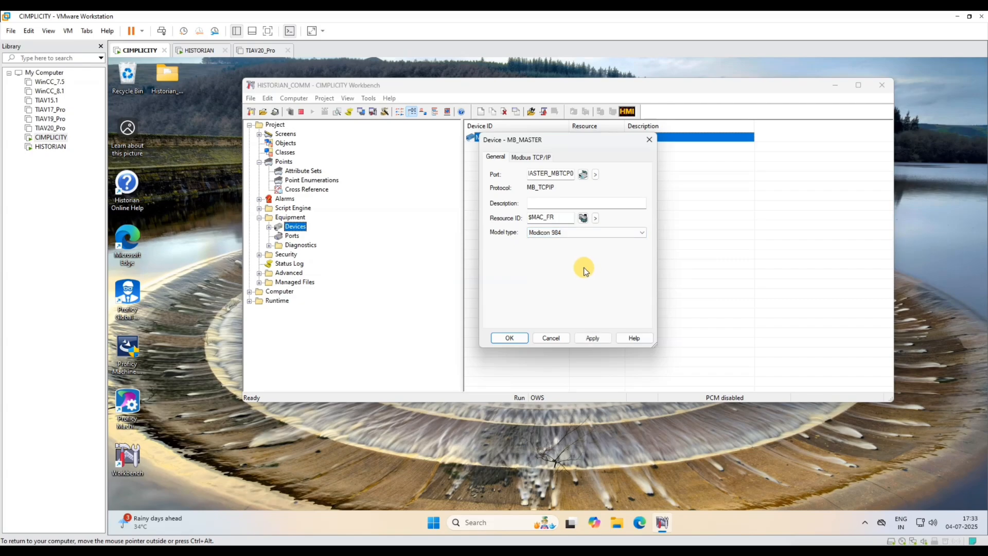
{"action": "left_click", "coordinate": [614, 232]}
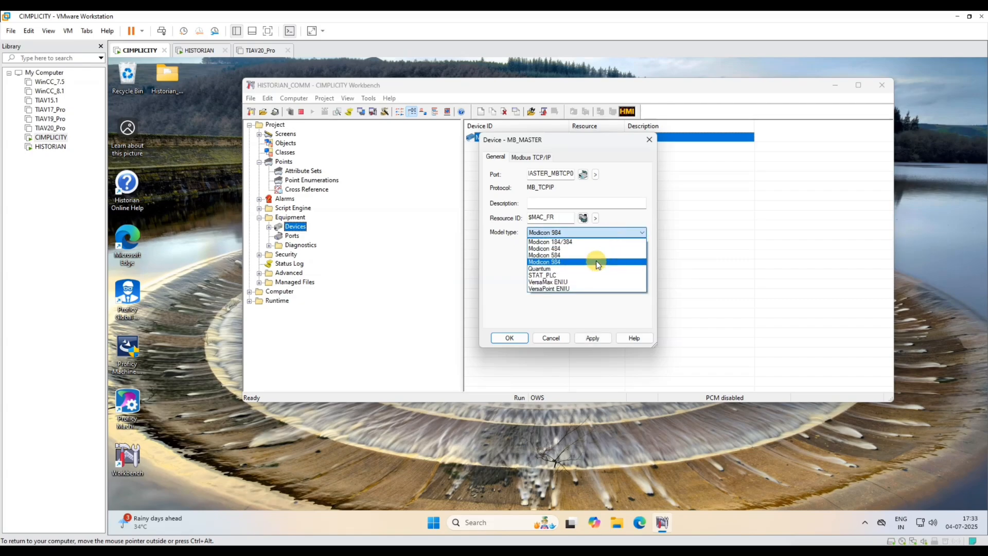
{"action": "left_click", "coordinate": [566, 271]}
{"action": "left_click", "coordinate": [570, 232]}
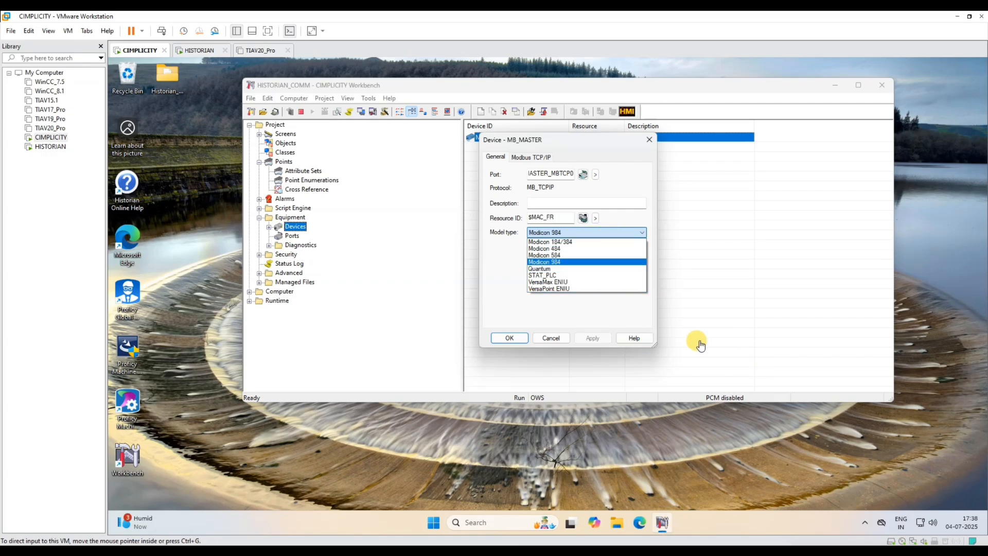
{"action": "left_click", "coordinate": [569, 263]}
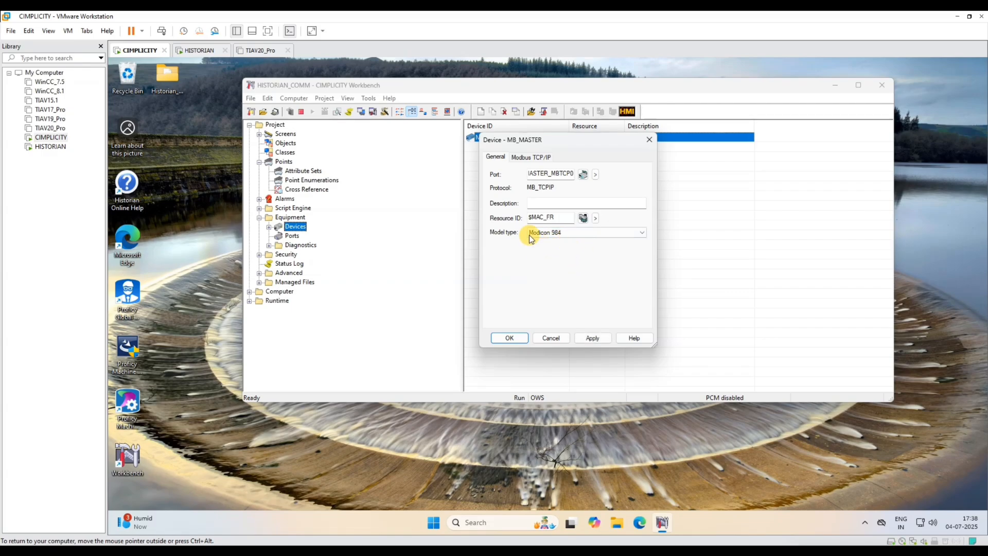
{"action": "left_click", "coordinate": [592, 337]}
- Save the MB_MASTER properties and stop the HISTORIAN_COMM project
{"action": "left_click", "coordinate": [526, 337]}
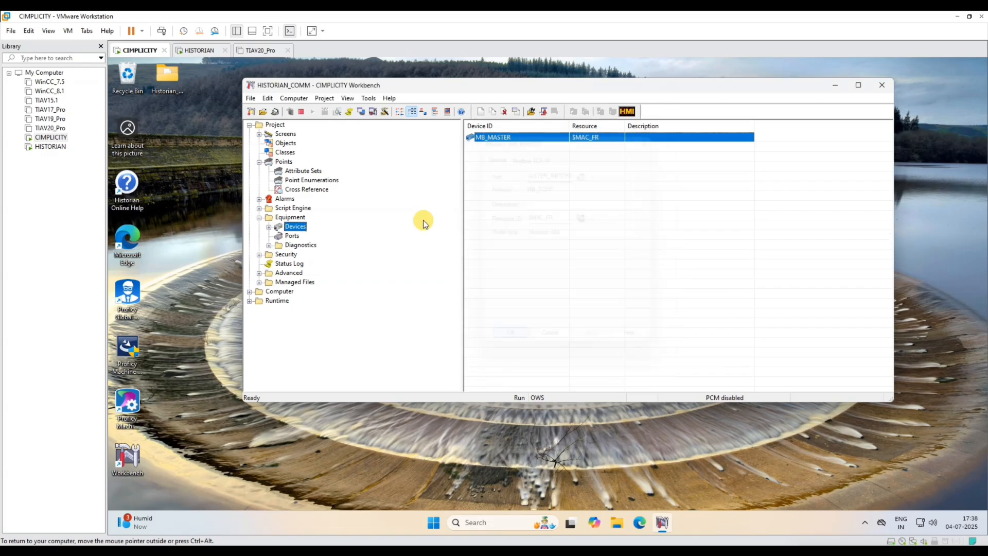
{"action": "left_click", "coordinate": [302, 112]}
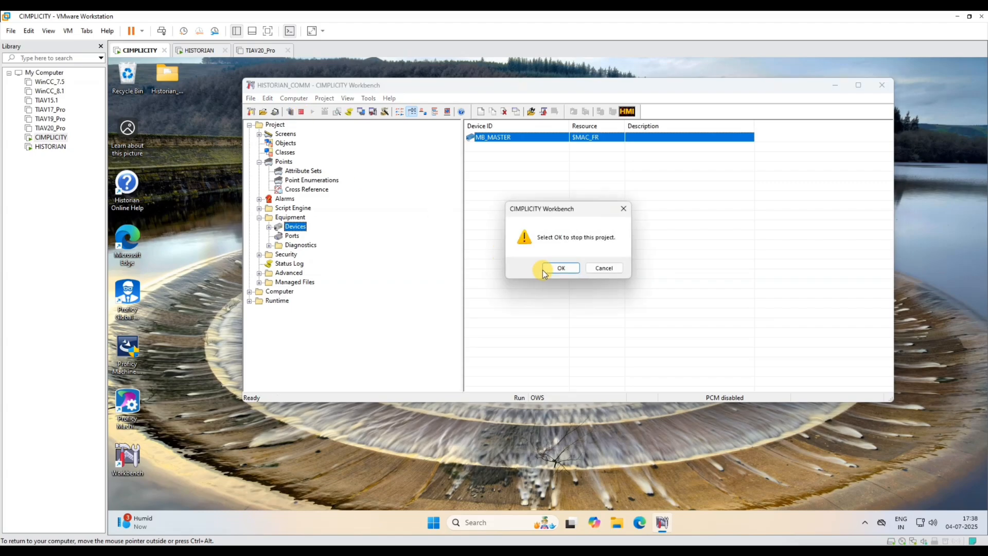
{"action": "left_click", "coordinate": [560, 268]}
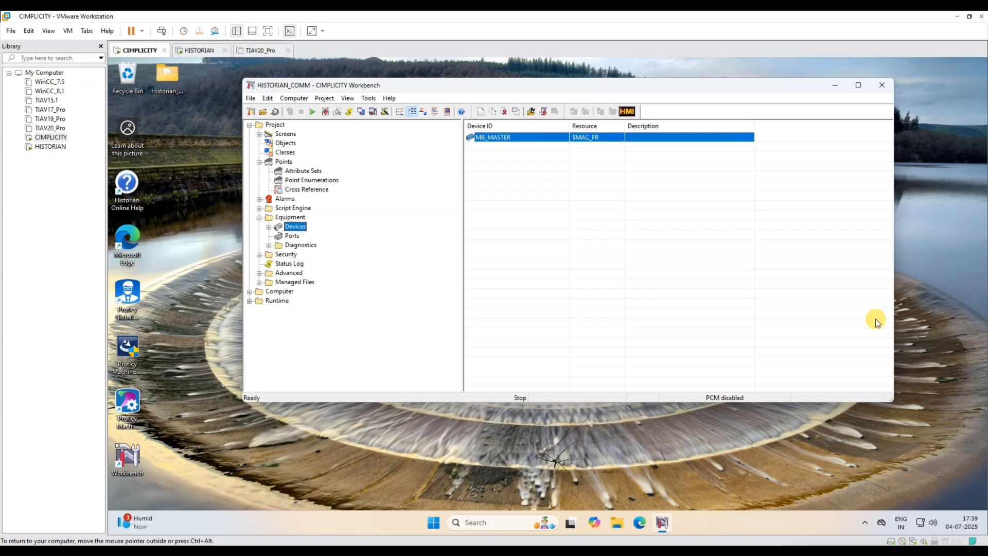
- Restart the project with a configuration update, accepting the licence warning
{"action": "left_click", "coordinate": [311, 112]}
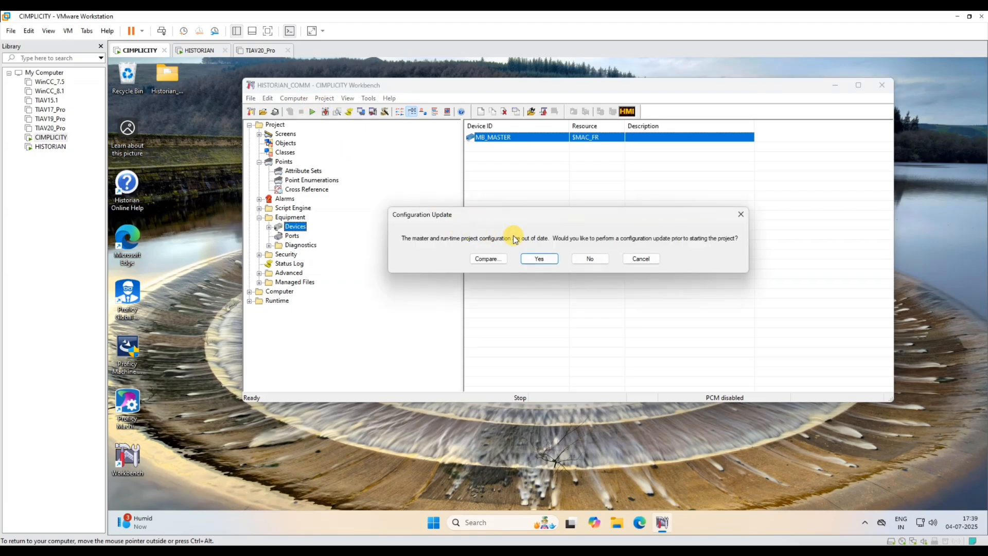
{"action": "left_click", "coordinate": [539, 259]}
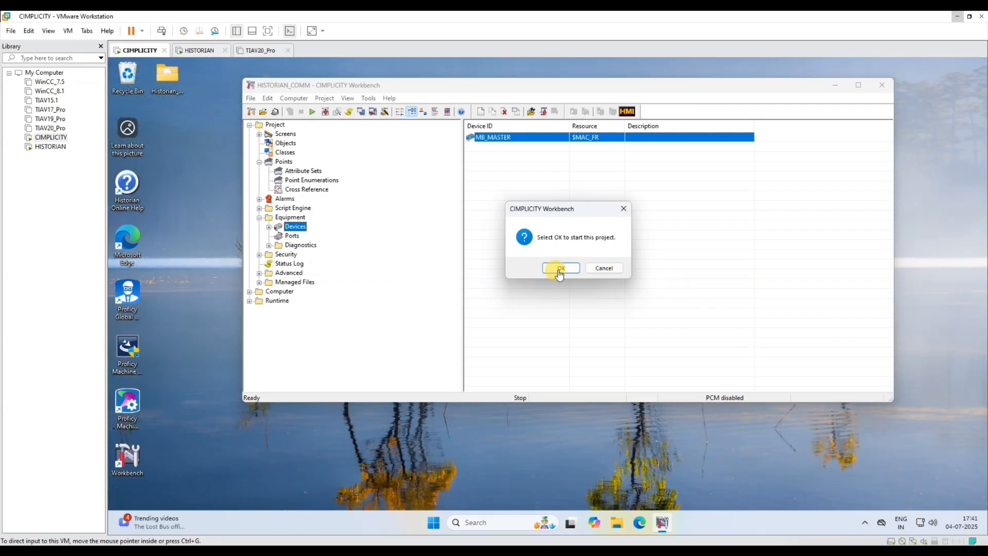
{"action": "left_click", "coordinate": [554, 269]}
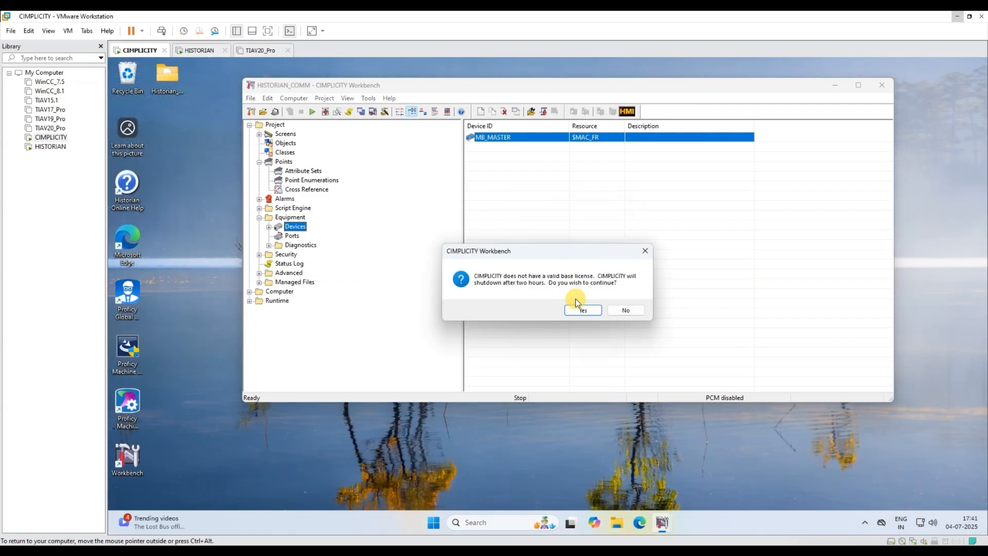
{"action": "left_click", "coordinate": [577, 307]}
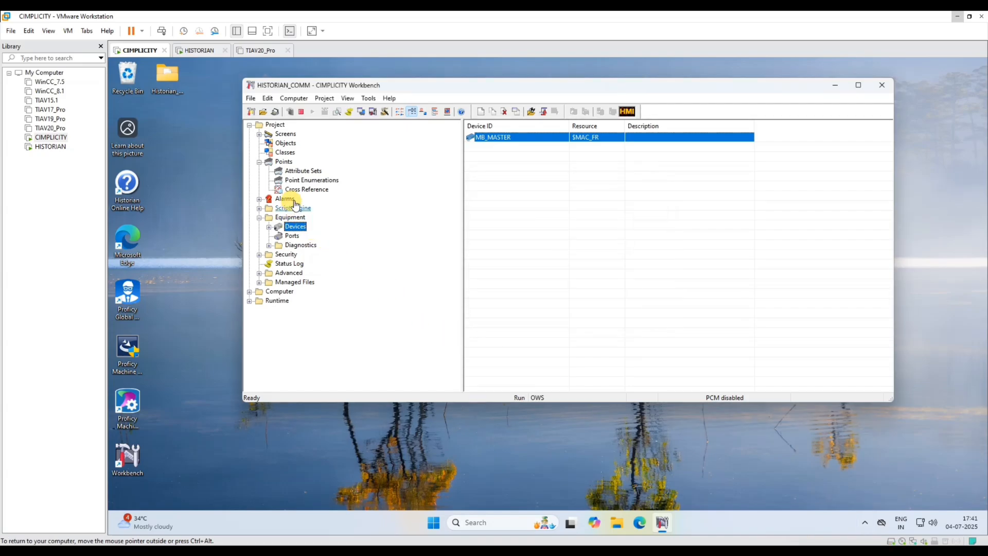
- Check MB_REG's live array values (863, 1989, 2082) in the Point Control Panel
{"action": "left_click", "coordinate": [283, 161]}
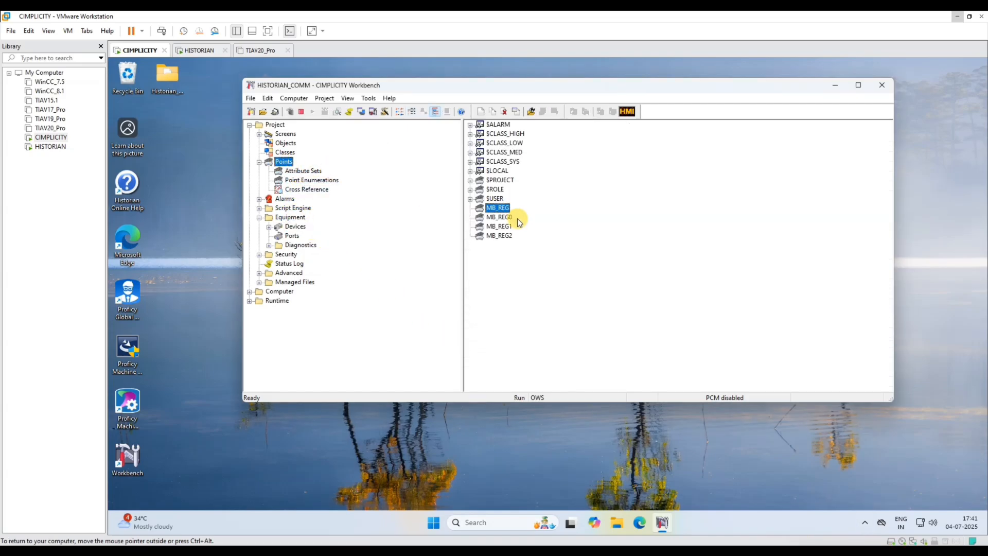
{"action": "left_click", "coordinate": [497, 208]}
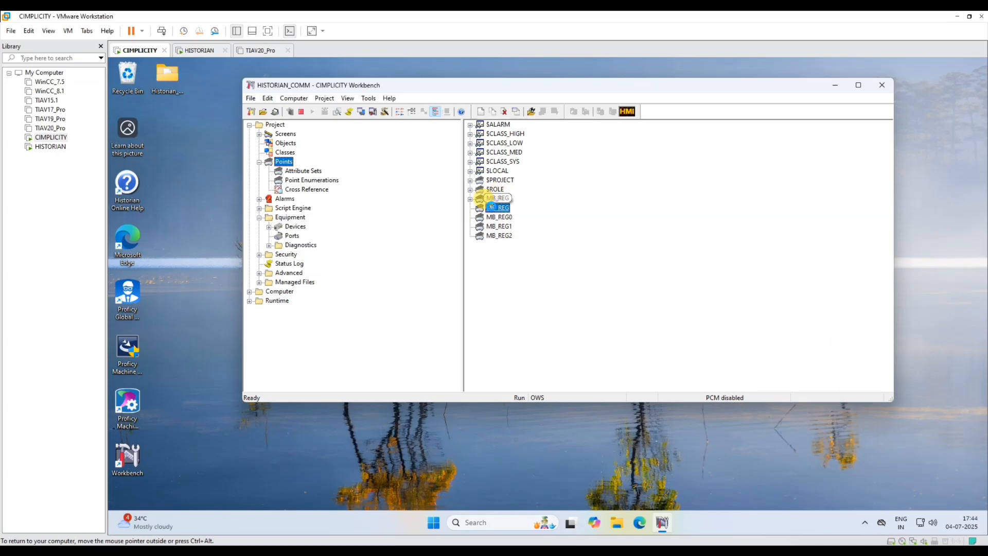
{"action": "right_click", "coordinate": [491, 206]}
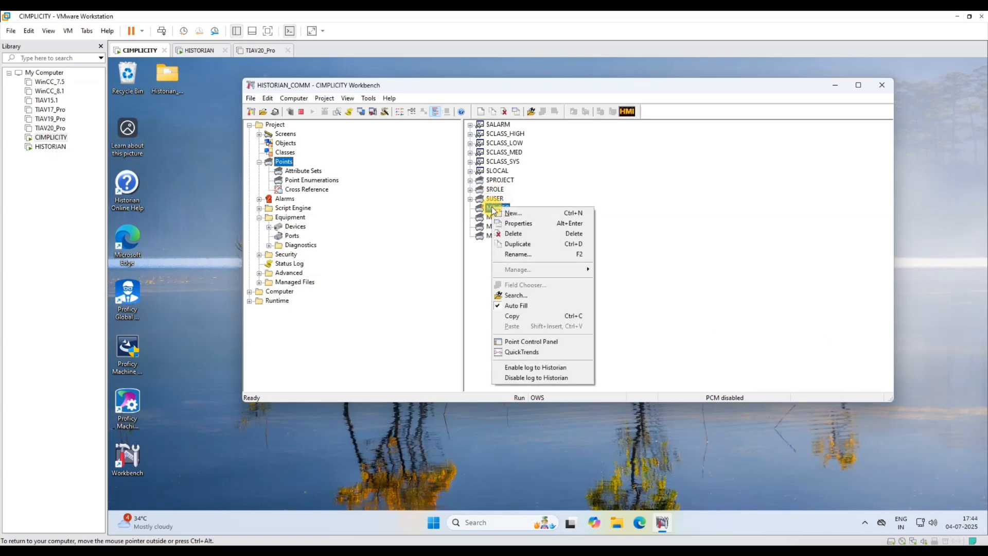
{"action": "left_click", "coordinate": [533, 345]}
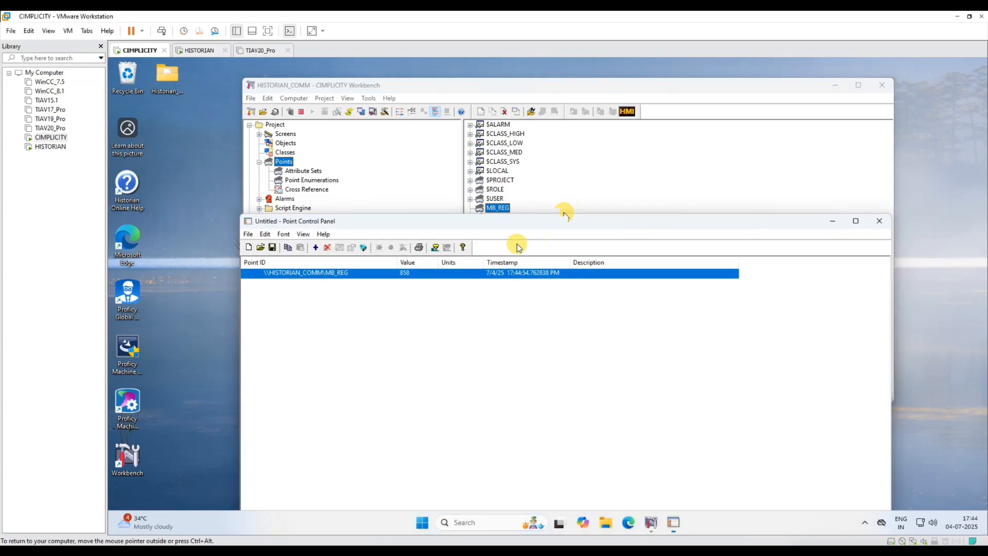
{"action": "double_click", "coordinate": [417, 273]}
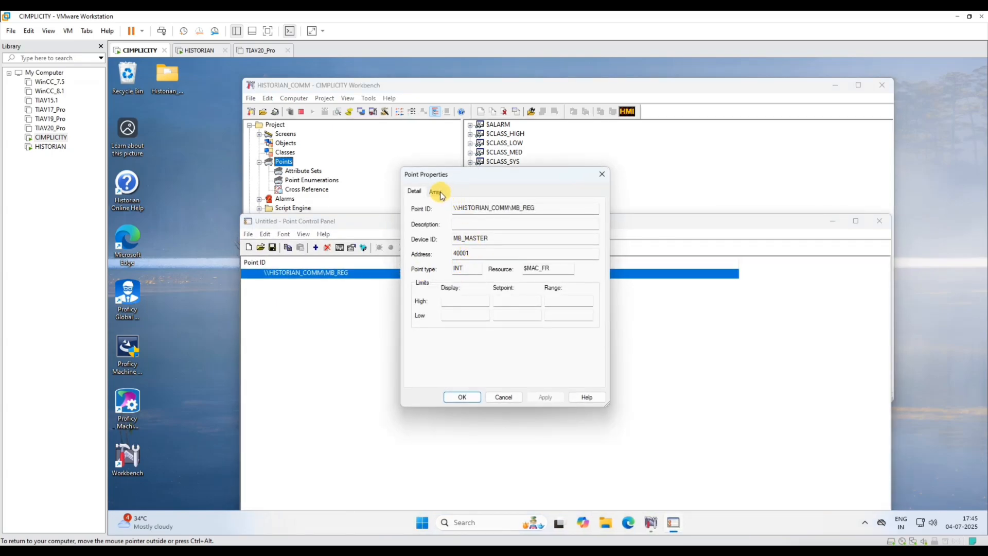
{"action": "left_click", "coordinate": [436, 192]}
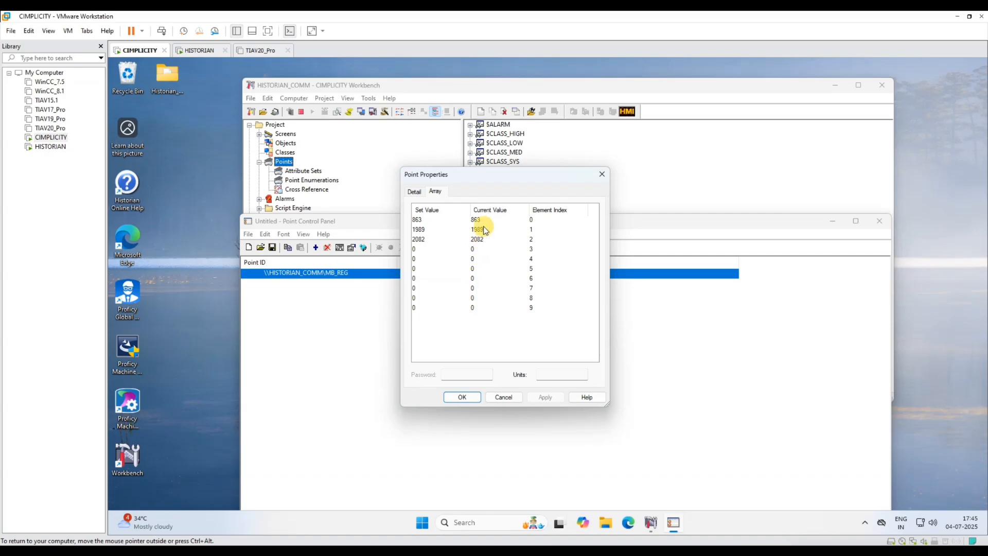
{"action": "left_click", "coordinate": [504, 397]}
{"action": "left_click", "coordinate": [880, 221]}
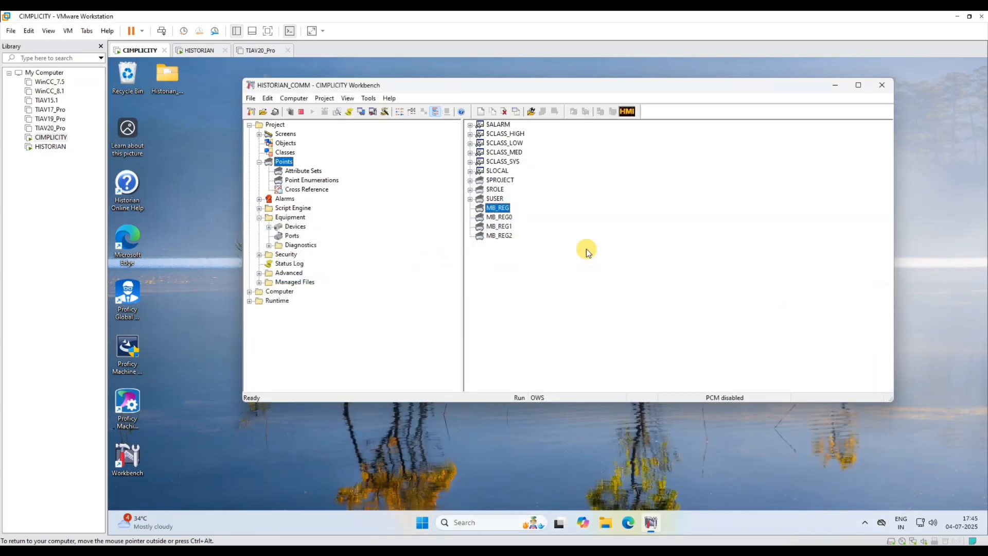
- Check MB_REG0's live value of 873 in its Point Control Panel, then close it
{"action": "left_click", "coordinate": [493, 218]}
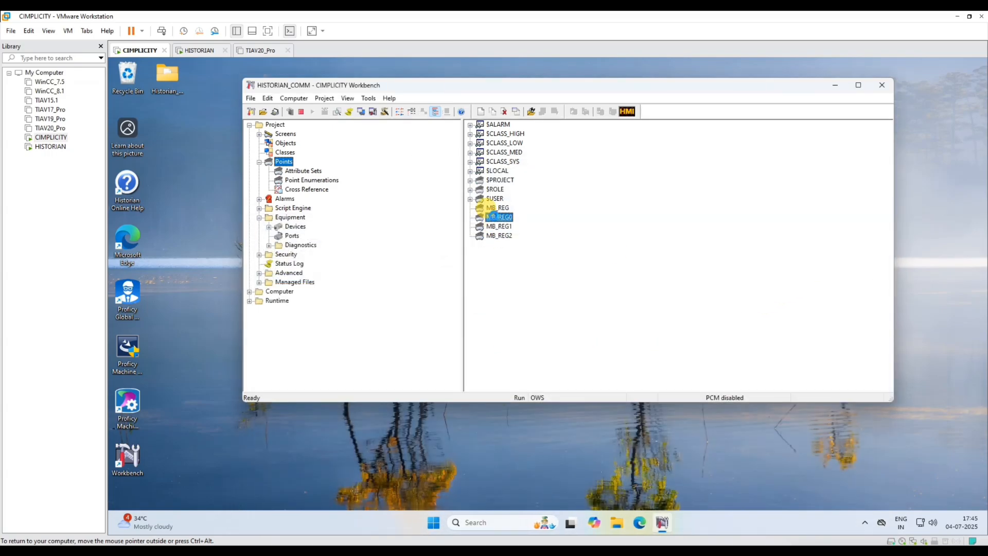
{"action": "right_click", "coordinate": [496, 216]}
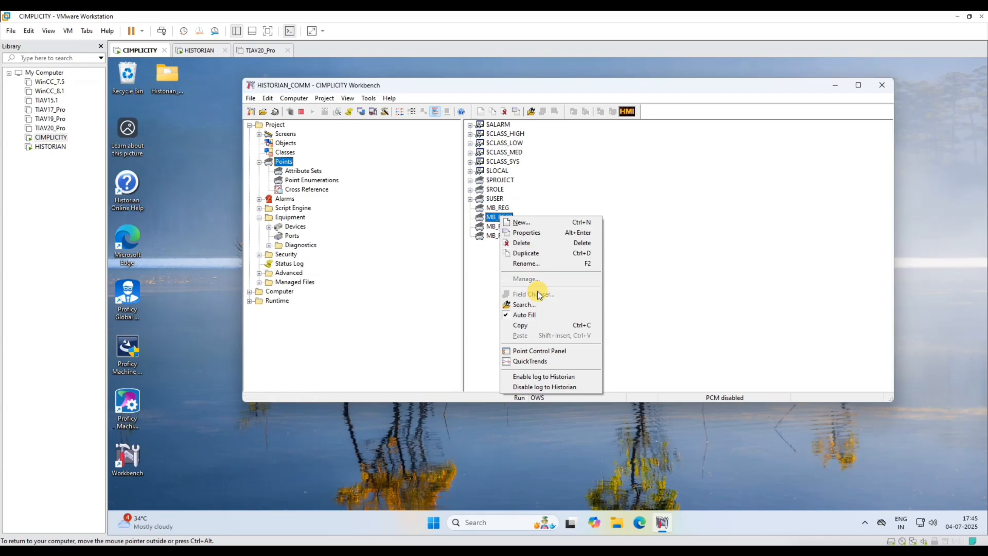
{"action": "left_click", "coordinate": [536, 352]}
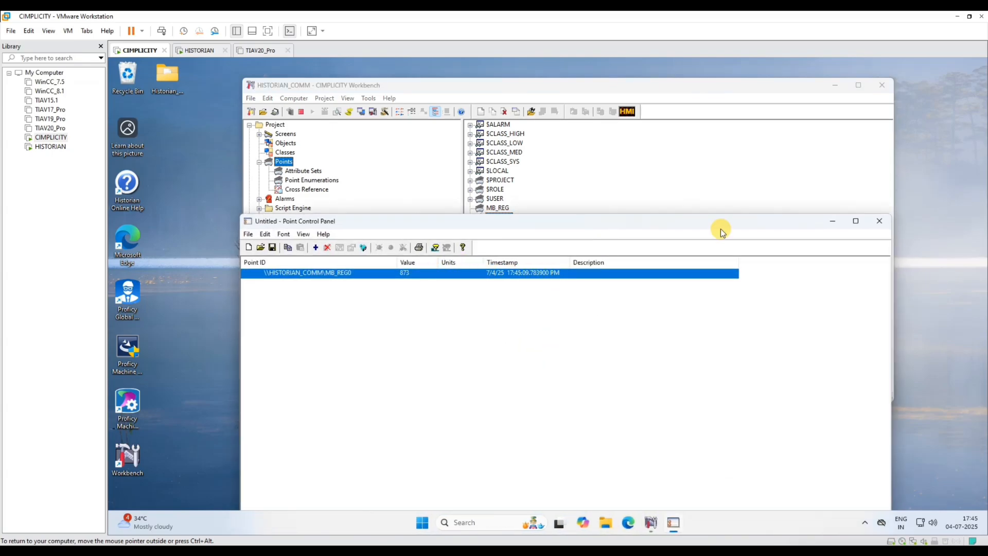
{"action": "left_click", "coordinate": [880, 220]}
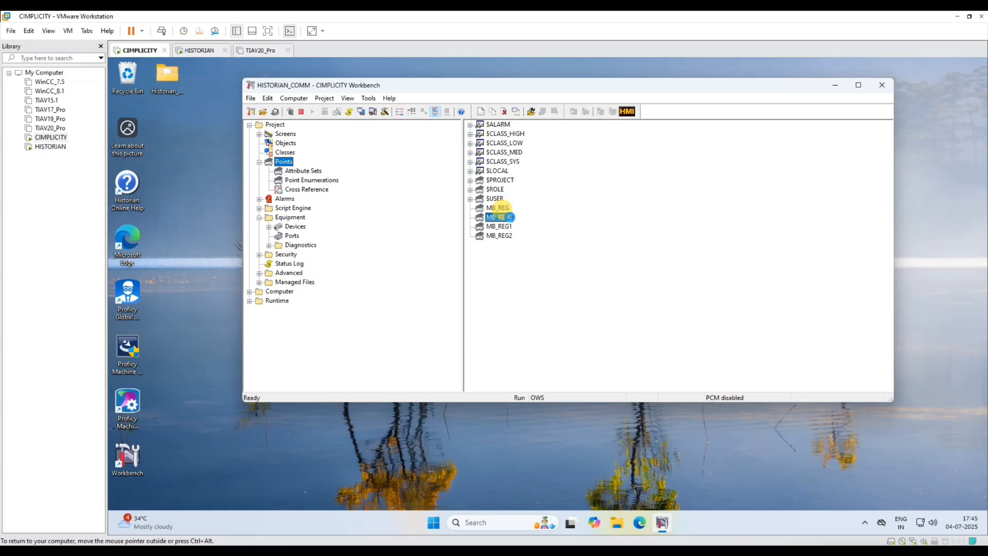
- Enable Historian logging on MB_REG0, MB_REG1 and MB_REG2 from each point's context menu
{"action": "right_click", "coordinate": [509, 217]}
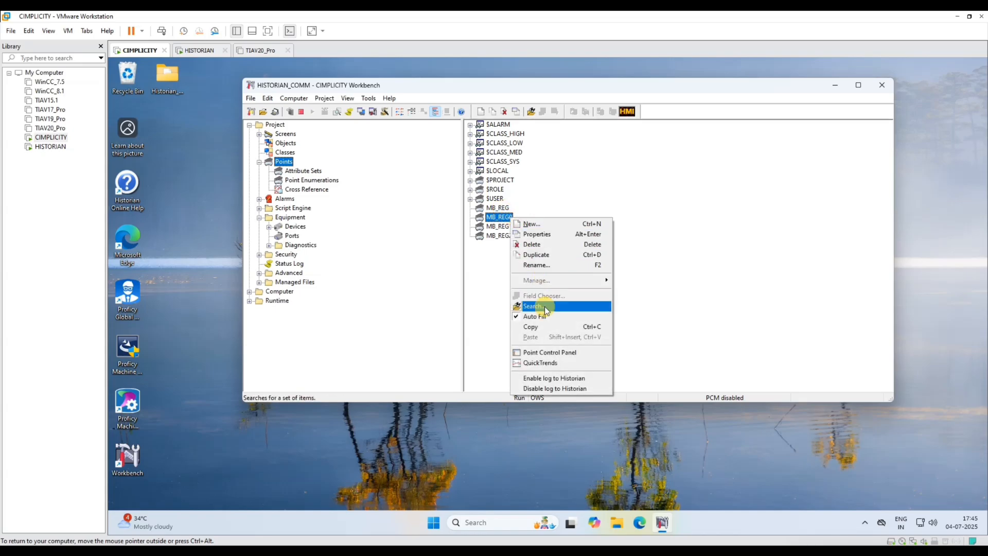
{"action": "left_click", "coordinate": [552, 379]}
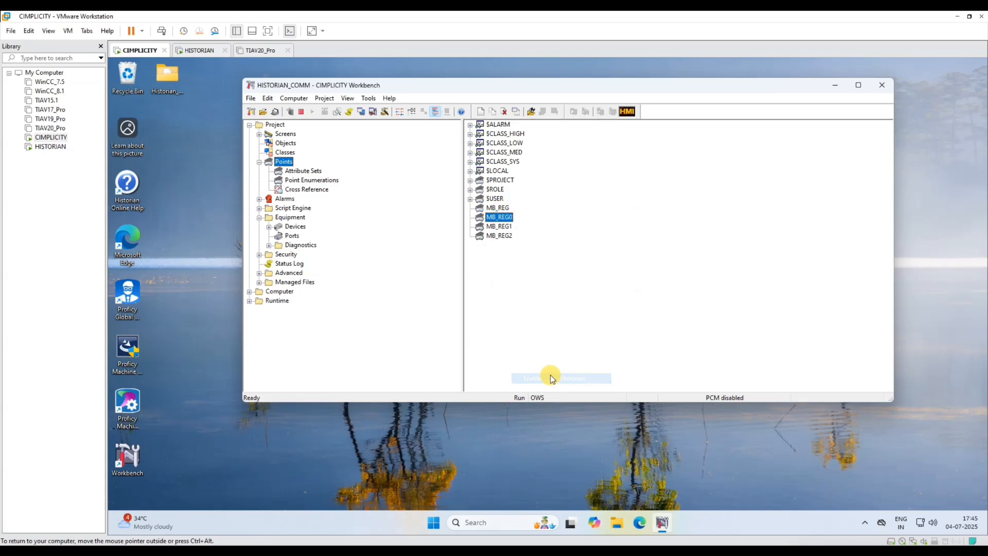
{"action": "left_click", "coordinate": [499, 225]}
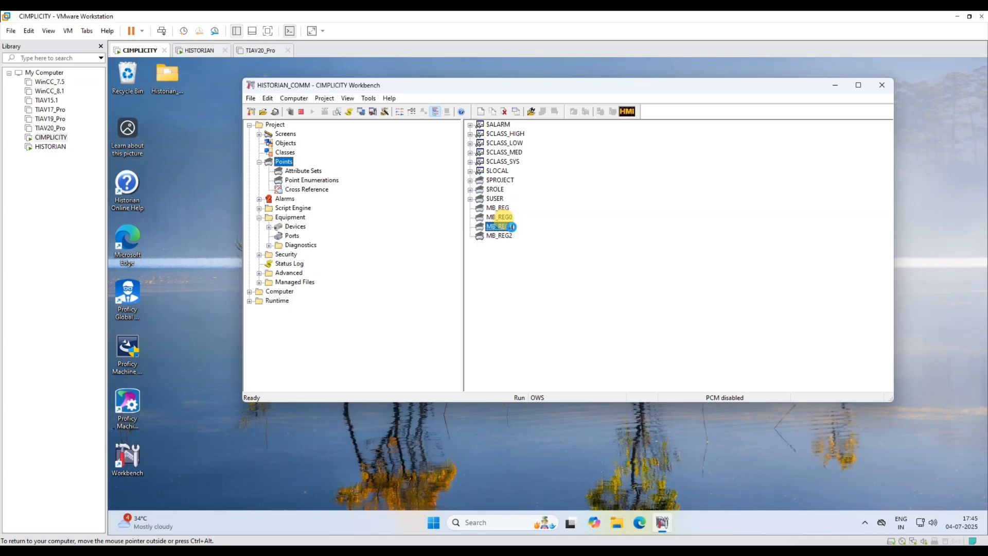
{"action": "right_click", "coordinate": [511, 226]}
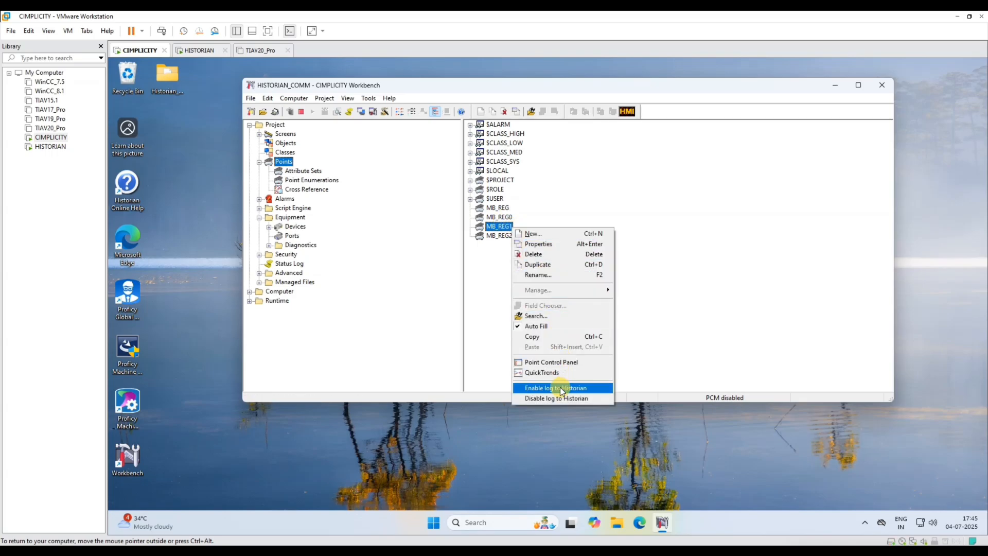
{"action": "left_click", "coordinate": [560, 389]}
{"action": "left_click", "coordinate": [496, 236]}
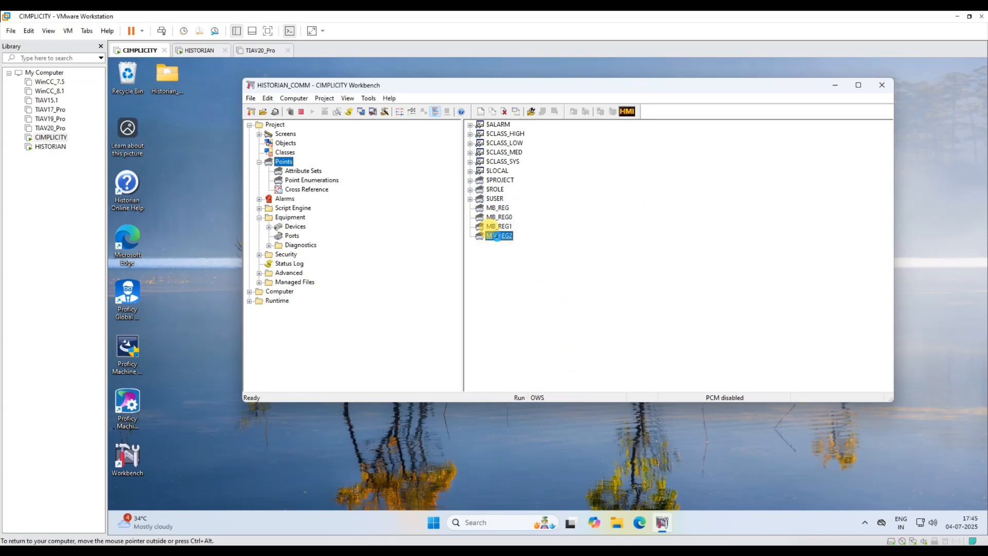
{"action": "right_click", "coordinate": [497, 236]}
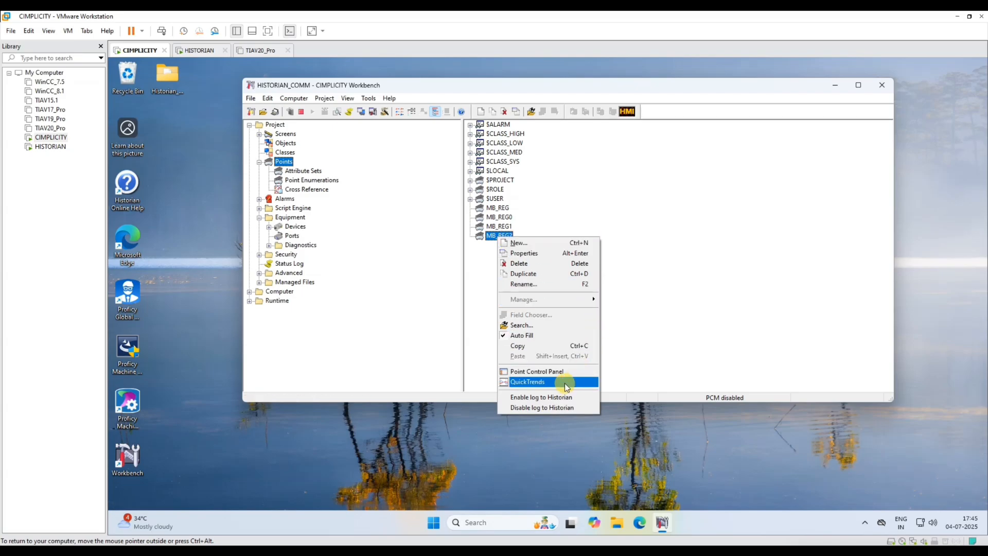
{"action": "left_click", "coordinate": [550, 400]}
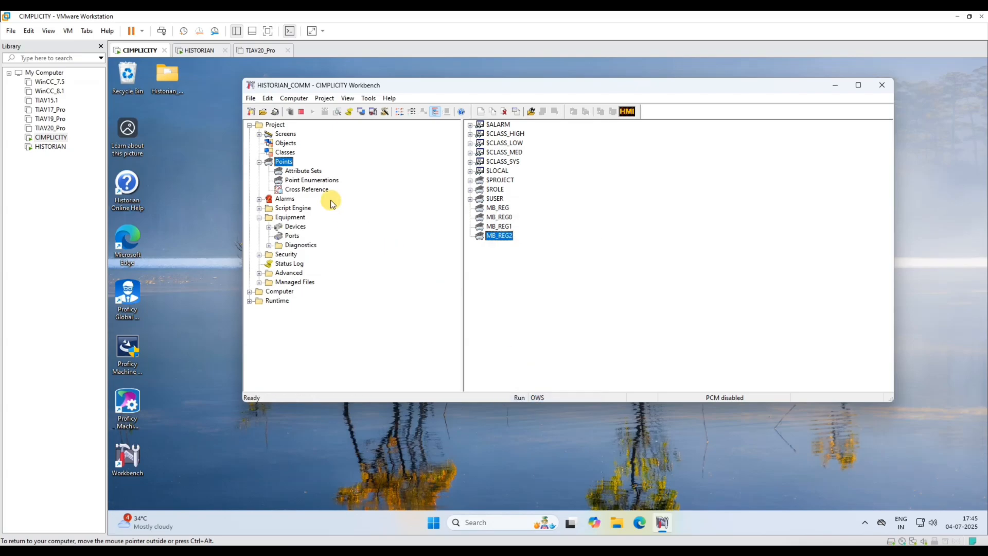
- On the HISTORIAN machine, dismiss the server settings and log in to the Historian server
{"action": "left_click", "coordinate": [51, 147]}
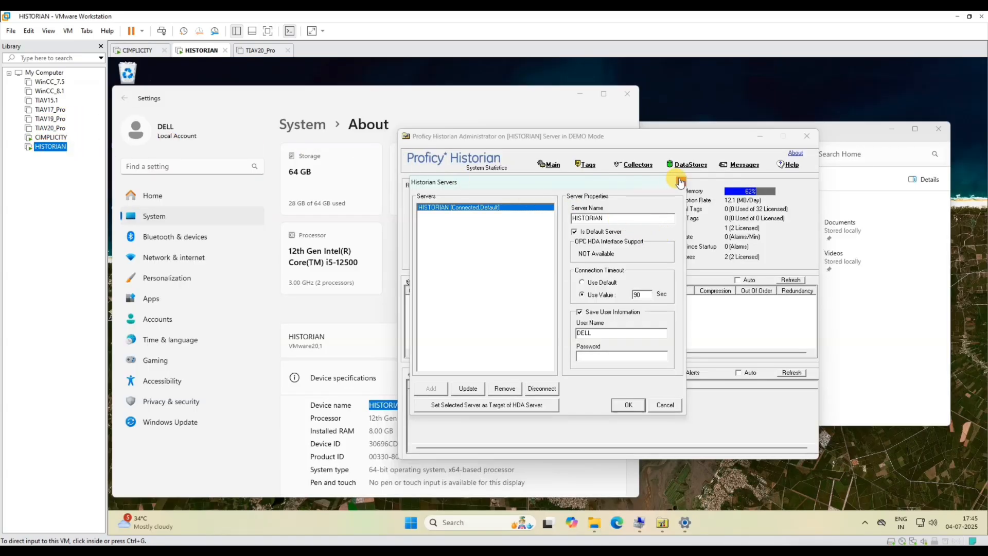
{"action": "left_click", "coordinate": [681, 182]}
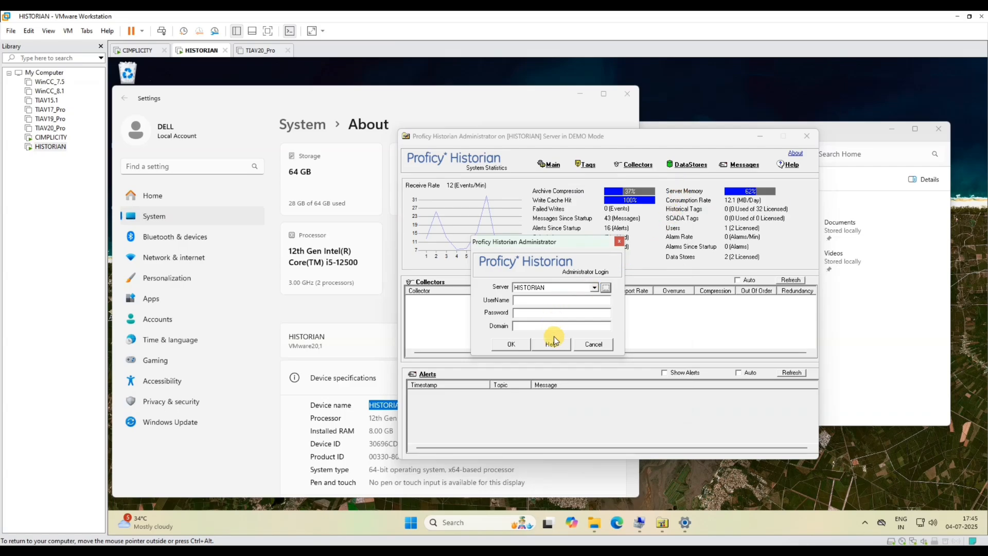
{"action": "left_click", "coordinate": [511, 350]}
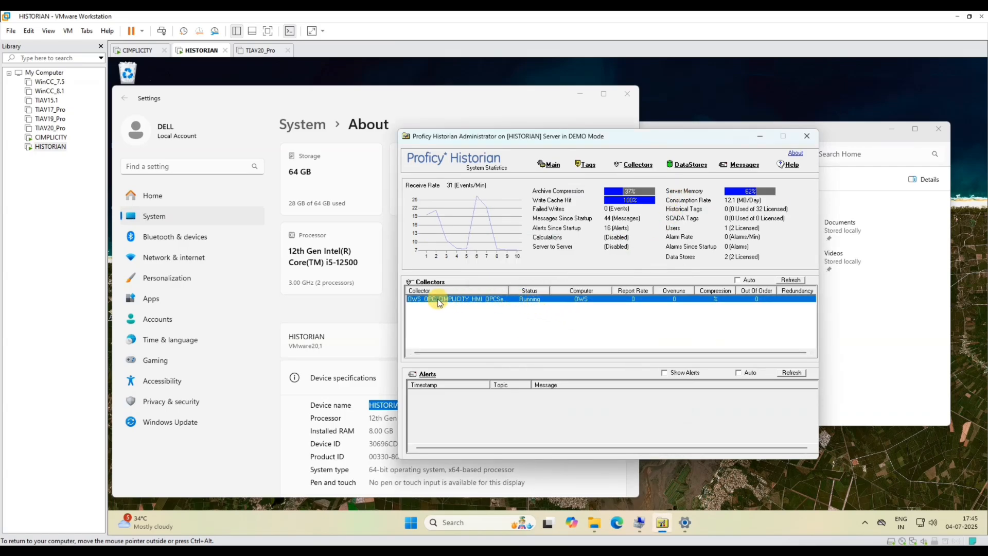
- Turn on auto-refresh and Show Alerts, refresh, and review the collector startup and interface alerts
{"action": "left_click", "coordinate": [749, 283]}
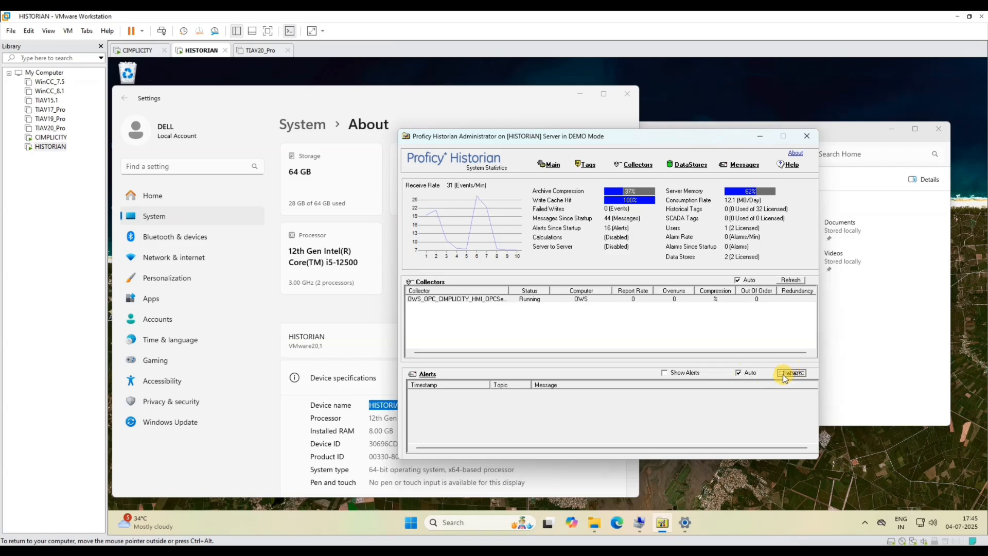
{"action": "left_click", "coordinate": [672, 373]}
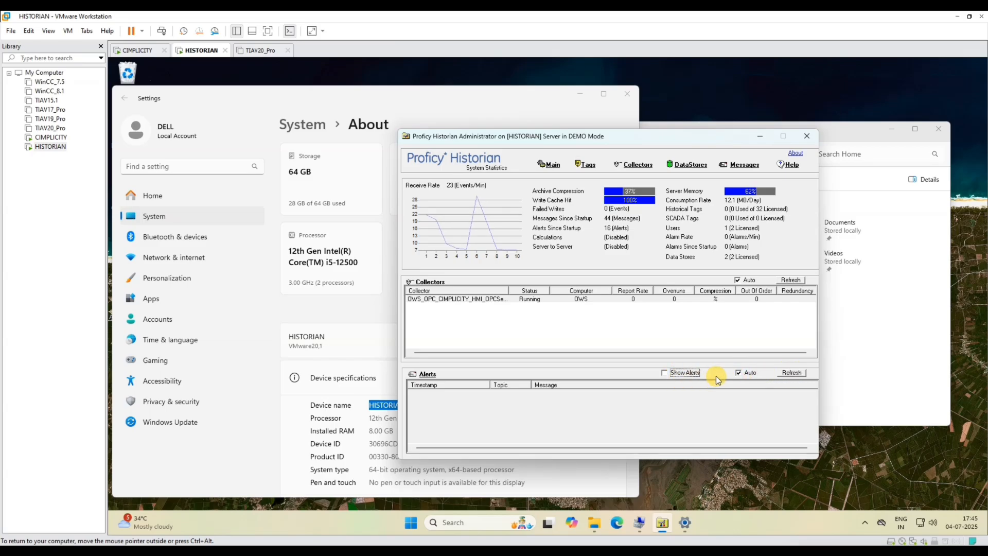
{"action": "left_click", "coordinate": [665, 374]}
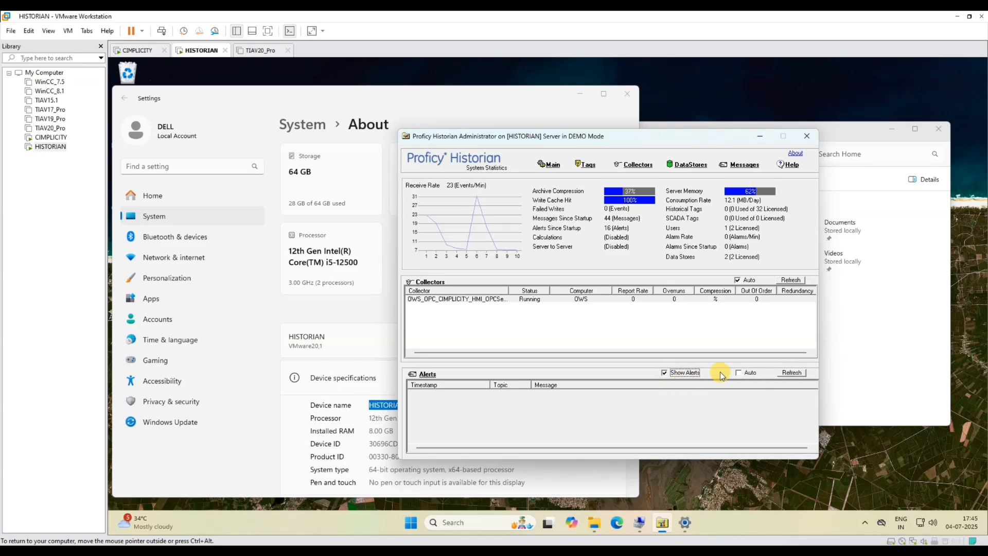
{"action": "left_click", "coordinate": [791, 372]}
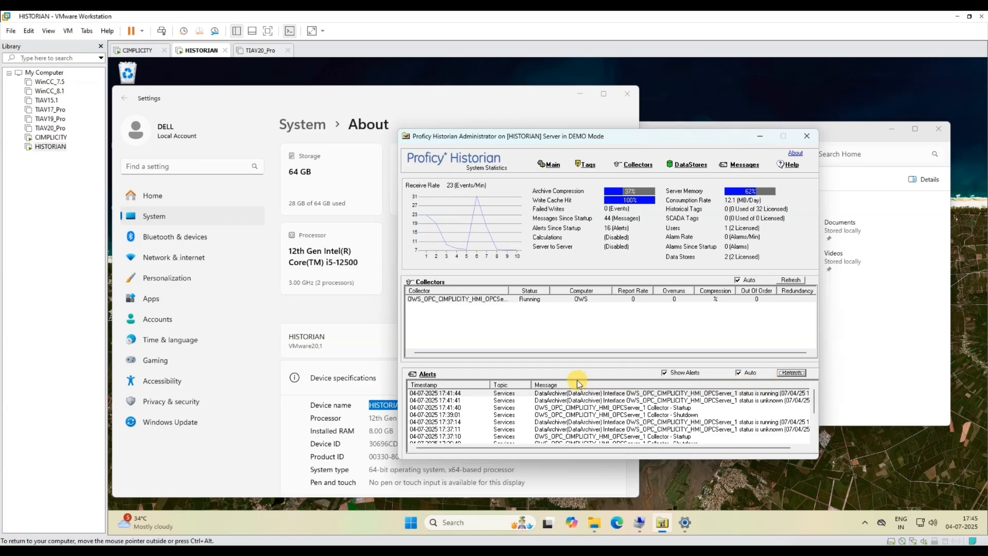
{"action": "left_click", "coordinate": [649, 407]}
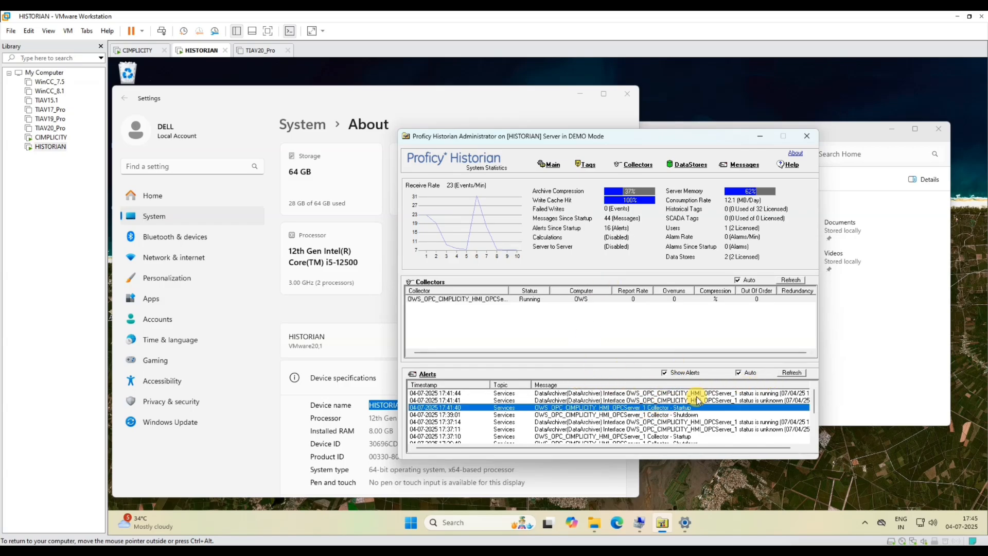
{"action": "left_click", "coordinate": [767, 395]}
{"action": "left_click", "coordinate": [749, 400]}
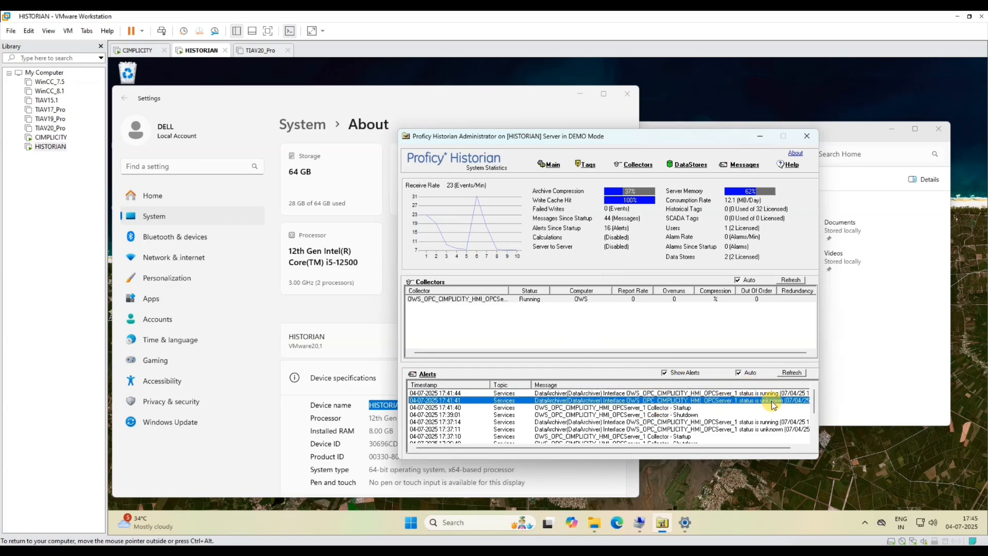
{"action": "left_click", "coordinate": [746, 393]}
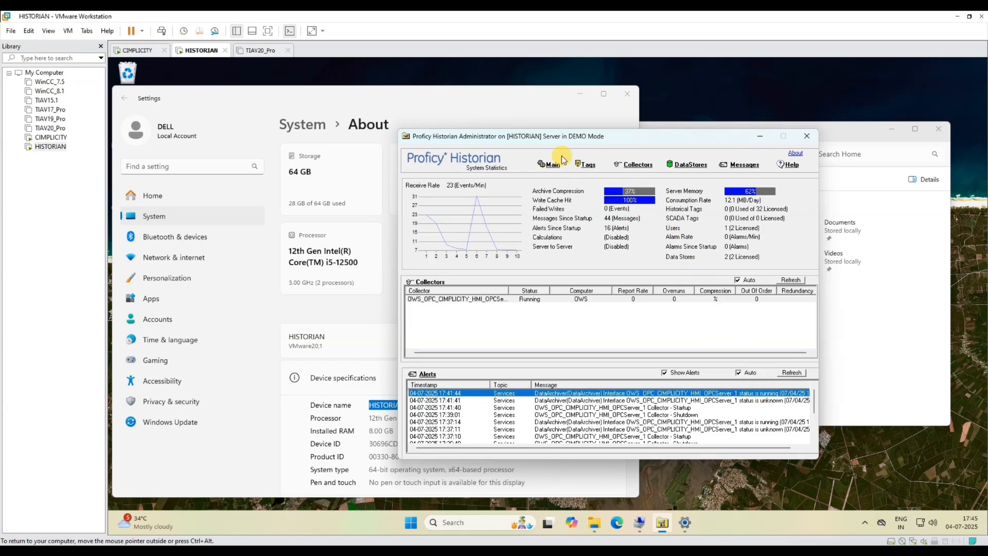
- Search the Historian tag database for all tags twice, finding no tags, then close the search
{"action": "left_click", "coordinate": [586, 164]}
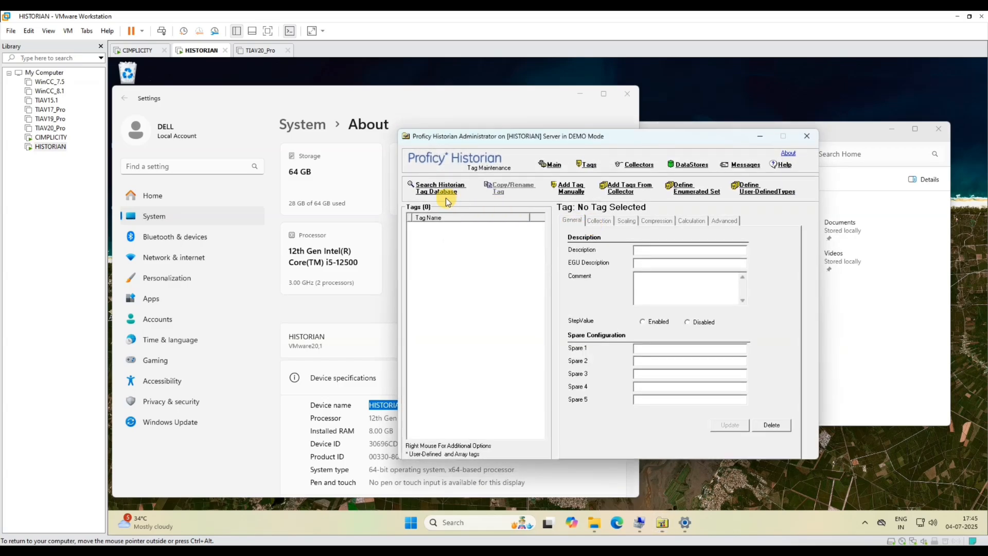
{"action": "left_click", "coordinate": [553, 168]}
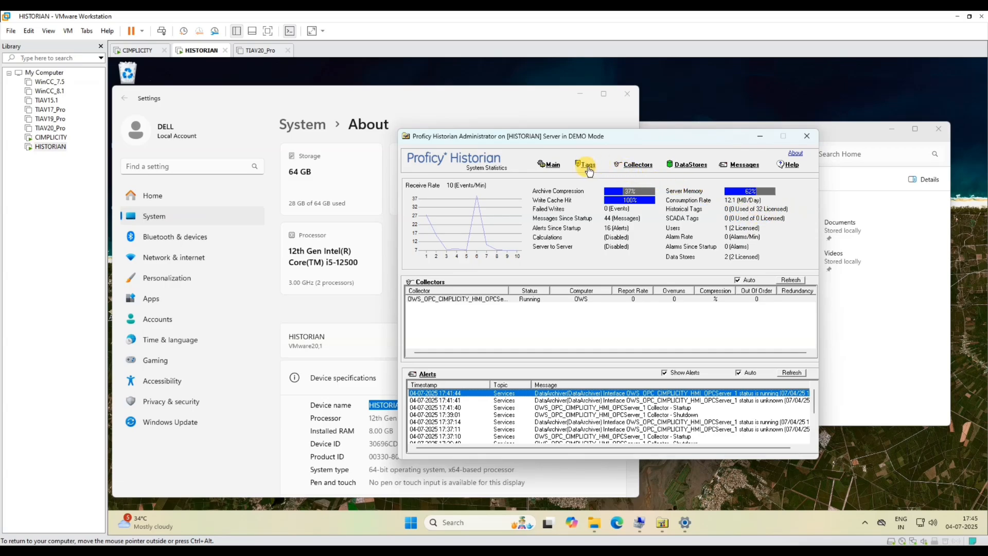
{"action": "left_click", "coordinate": [589, 170]}
{"action": "left_click", "coordinate": [430, 193]}
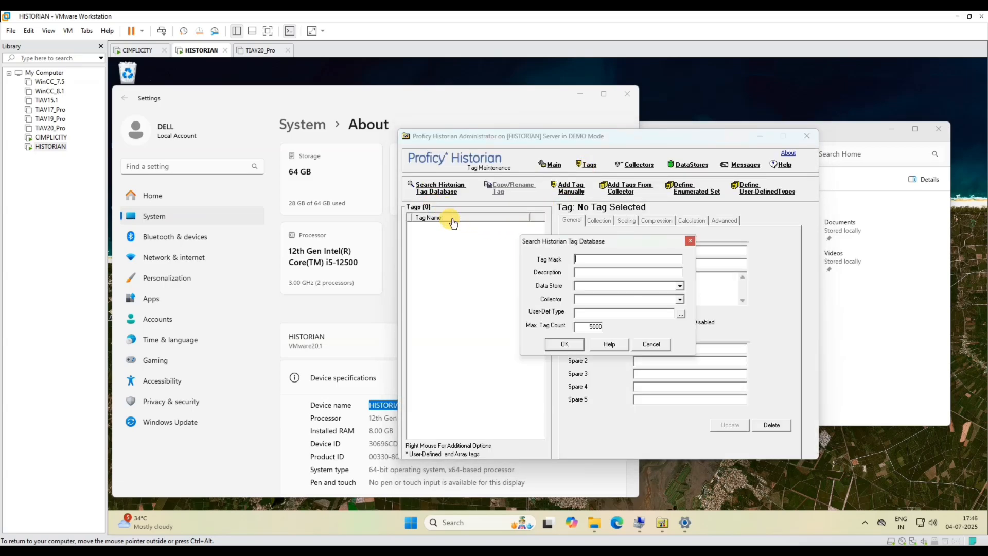
{"action": "left_click", "coordinate": [557, 343]}
{"action": "left_click", "coordinate": [625, 323]}
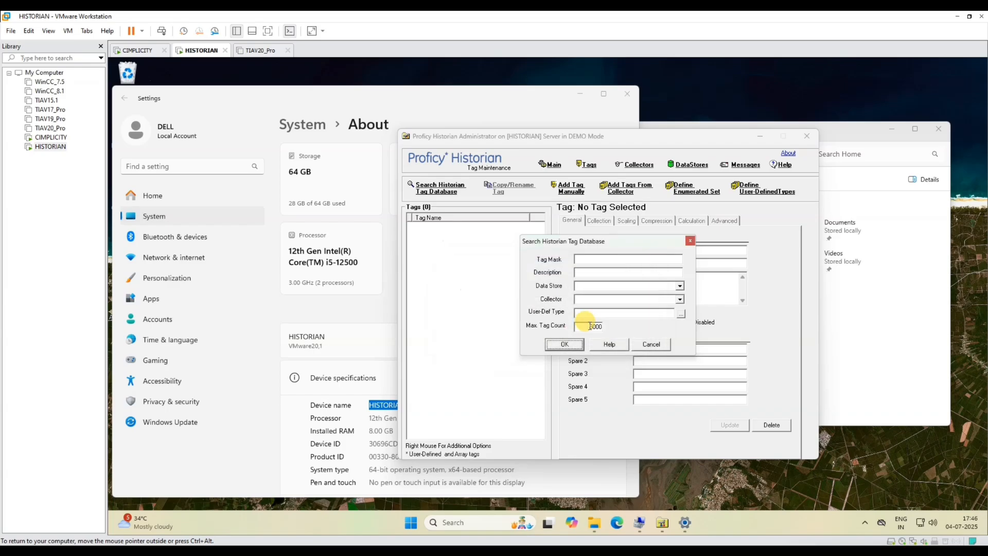
{"action": "left_click", "coordinate": [566, 344]}
{"action": "left_click", "coordinate": [623, 325]}
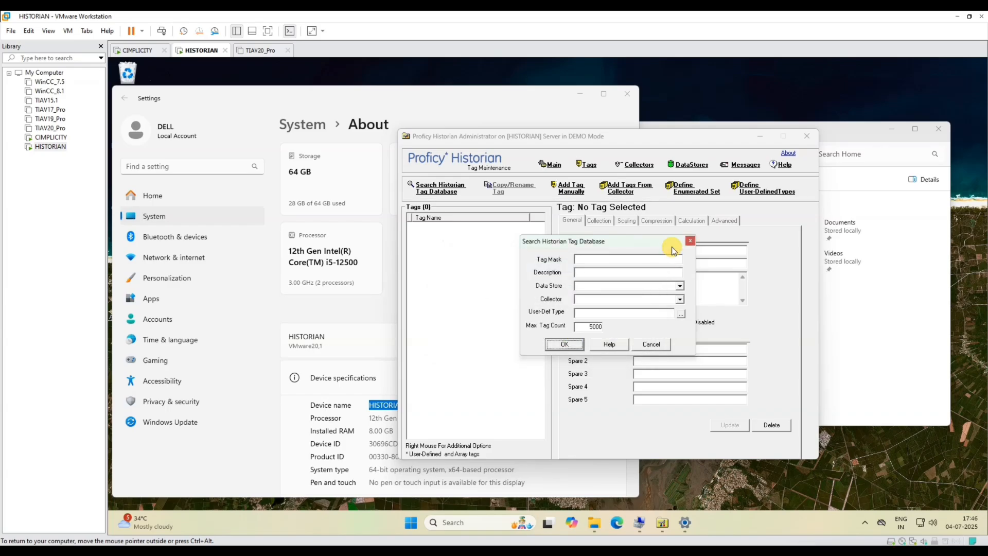
{"action": "left_click", "coordinate": [690, 241]}
- On the CIMPLICITY machine, stop the HISTORIAN_COMM project and dismiss the configuration update prompt on restart
{"action": "left_click", "coordinate": [50, 137]}
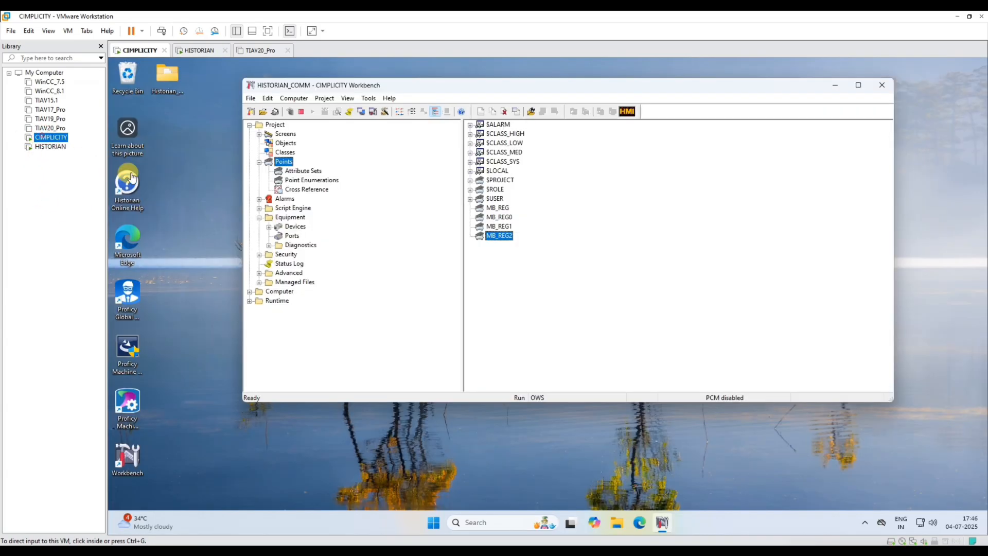
{"action": "left_click", "coordinate": [301, 113]}
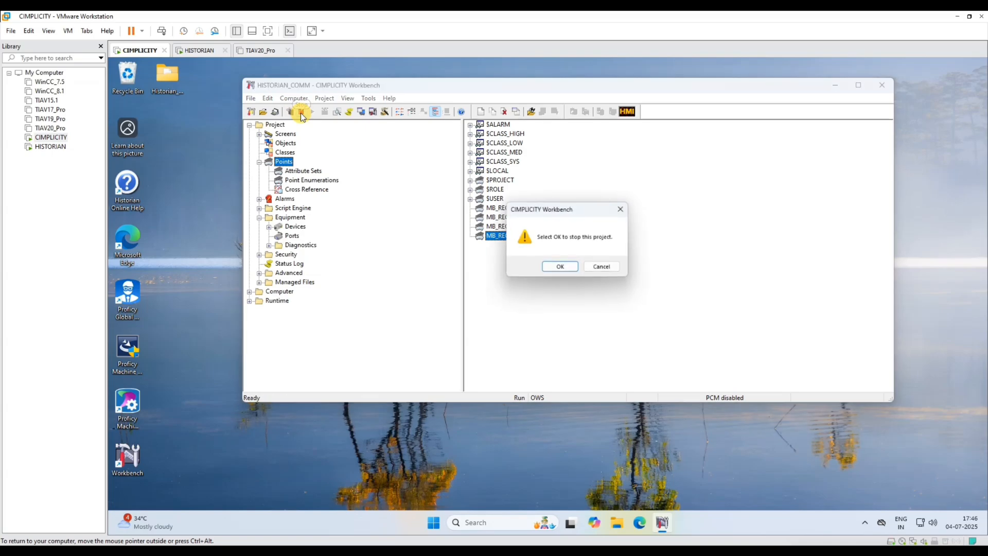
{"action": "left_click", "coordinate": [549, 266]}
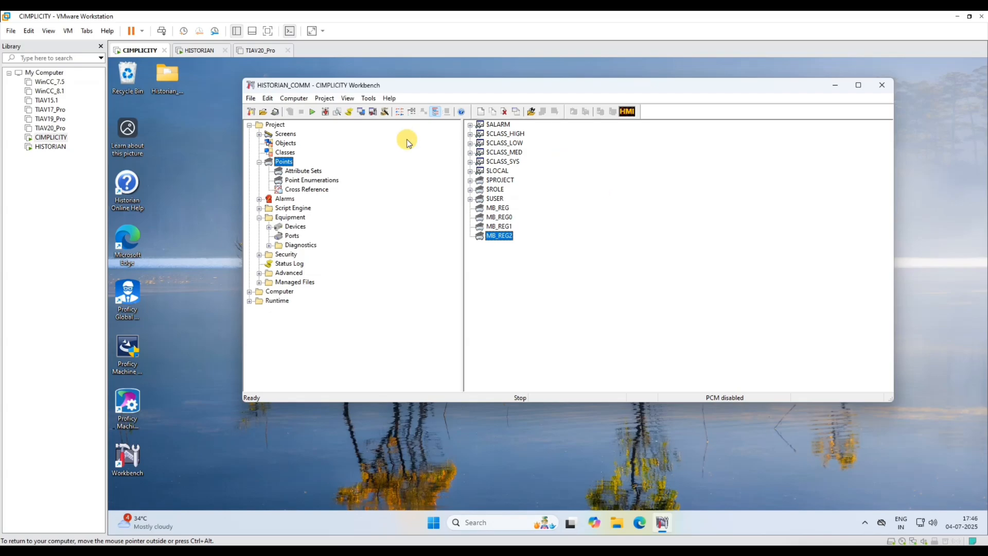
{"action": "left_click", "coordinate": [312, 112]}
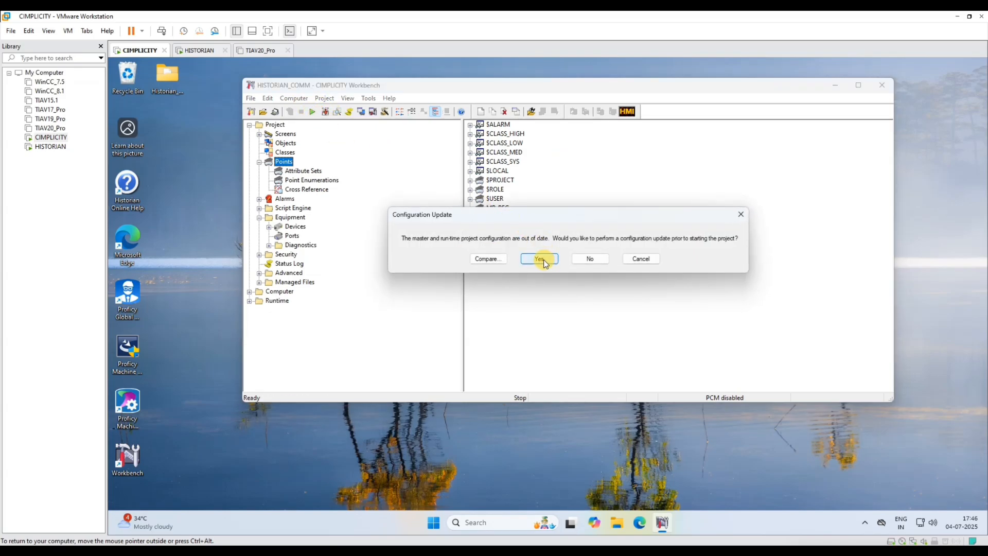
{"action": "left_click", "coordinate": [643, 260]}
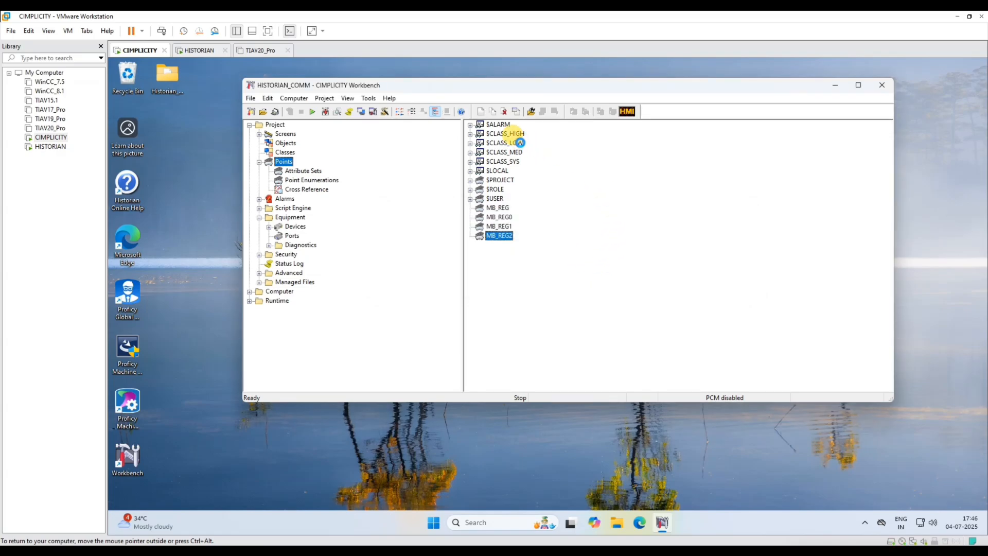
- Check the context actions for the points list and point MB_REG2 without changing anything
{"action": "right_click", "coordinate": [508, 125]}
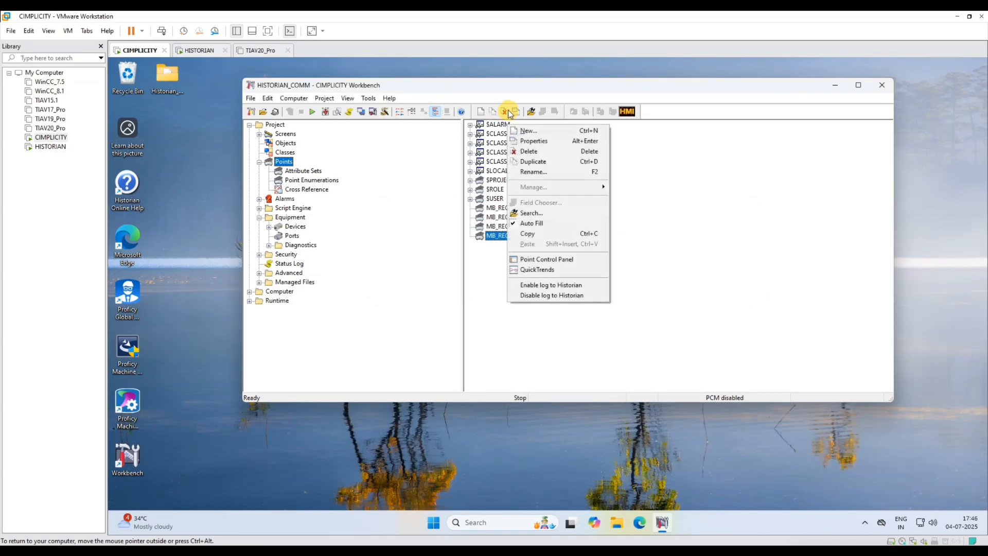
{"action": "left_click", "coordinate": [283, 163]}
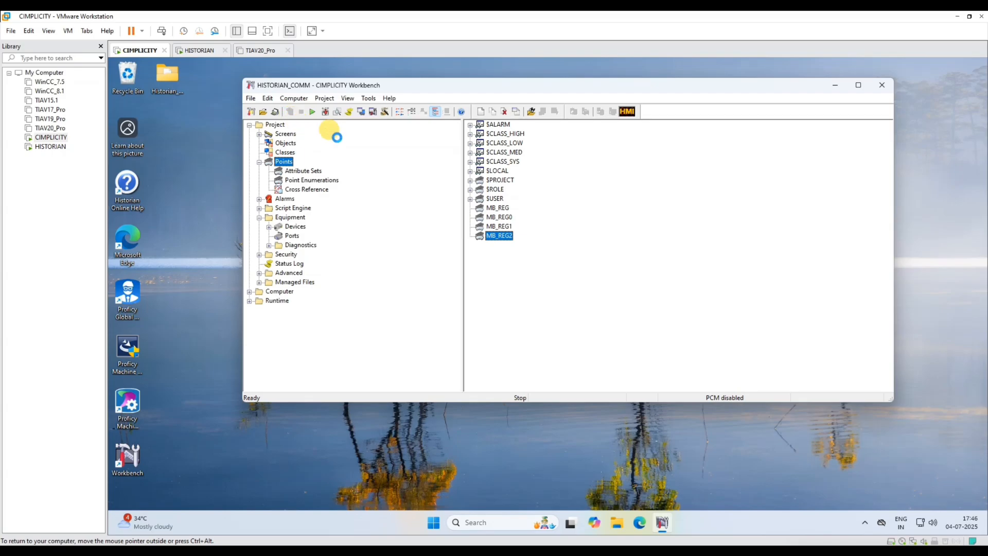
{"action": "right_click", "coordinate": [711, 245]}
{"action": "left_click", "coordinate": [633, 287]}
- Start HISTORIAN_COMM with the configuration update applied, accepting the licence warning, and watch startup progress
{"action": "left_click", "coordinate": [313, 113]}
{"action": "left_click", "coordinate": [541, 257]}
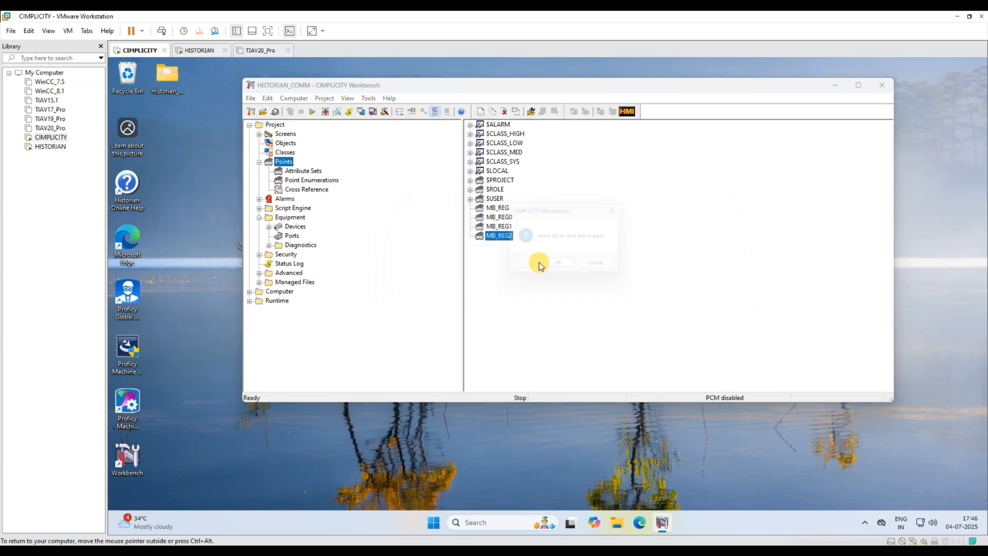
{"action": "left_click", "coordinate": [552, 269]}
{"action": "left_click", "coordinate": [581, 310]}
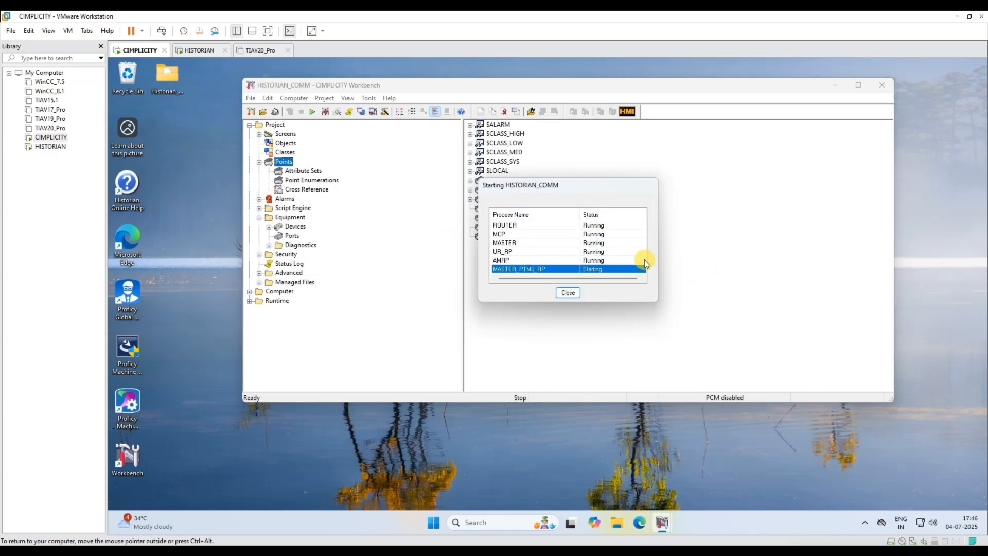
{"action": "left_click_drag", "start_coordinate": [606, 199], "coordinate": [725, 210]}
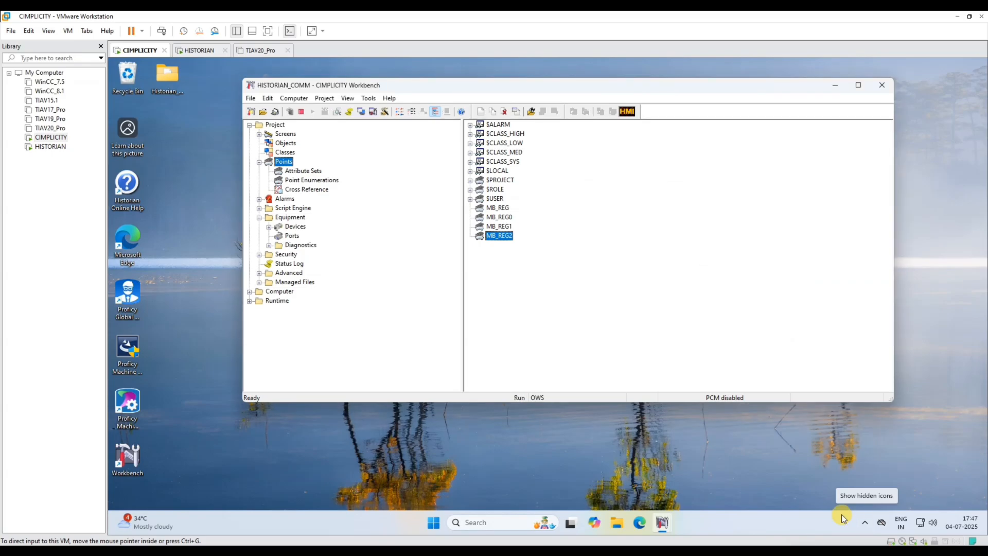
- On the Historian machine, search the tag database to list all tags
{"action": "left_click", "coordinate": [51, 147]}
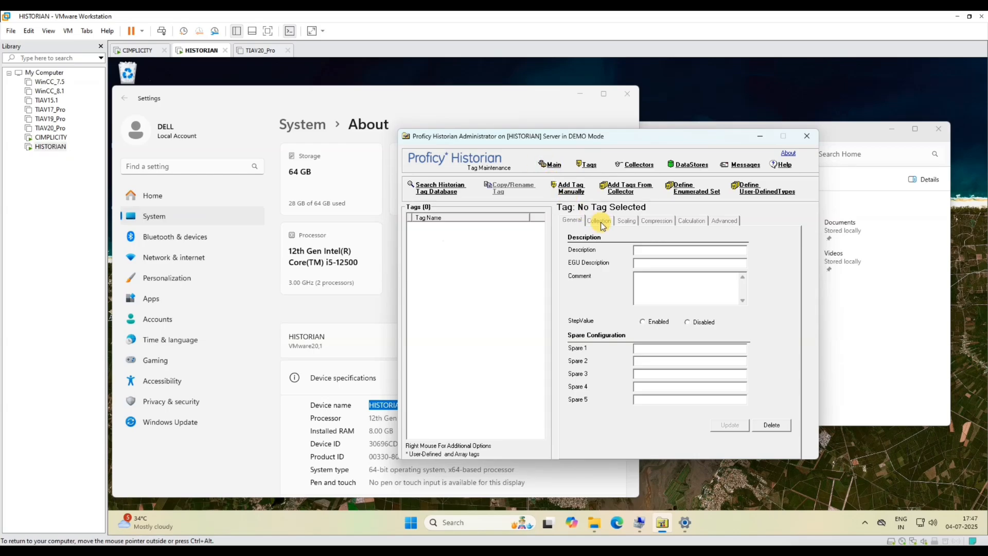
{"action": "left_click", "coordinate": [553, 166]}
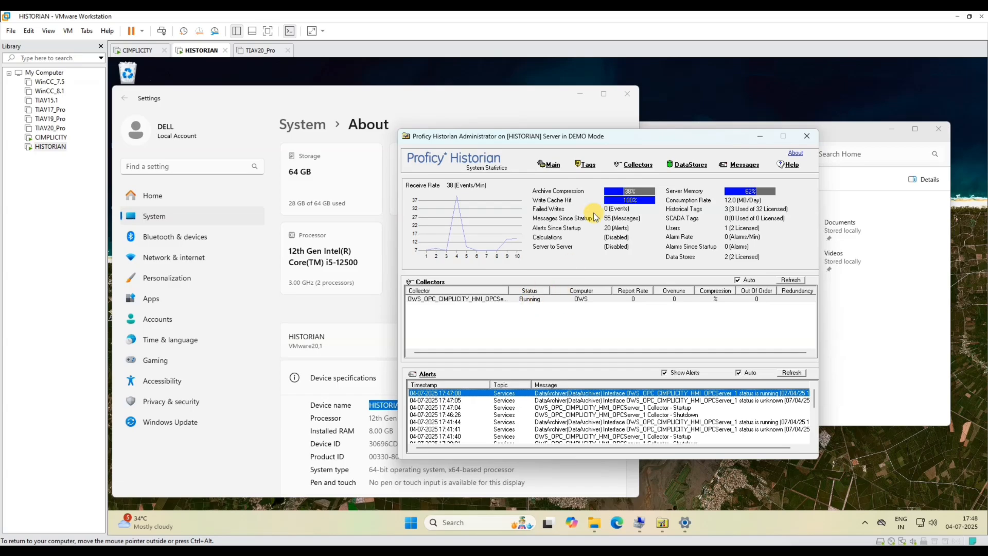
{"action": "left_click", "coordinate": [586, 165]}
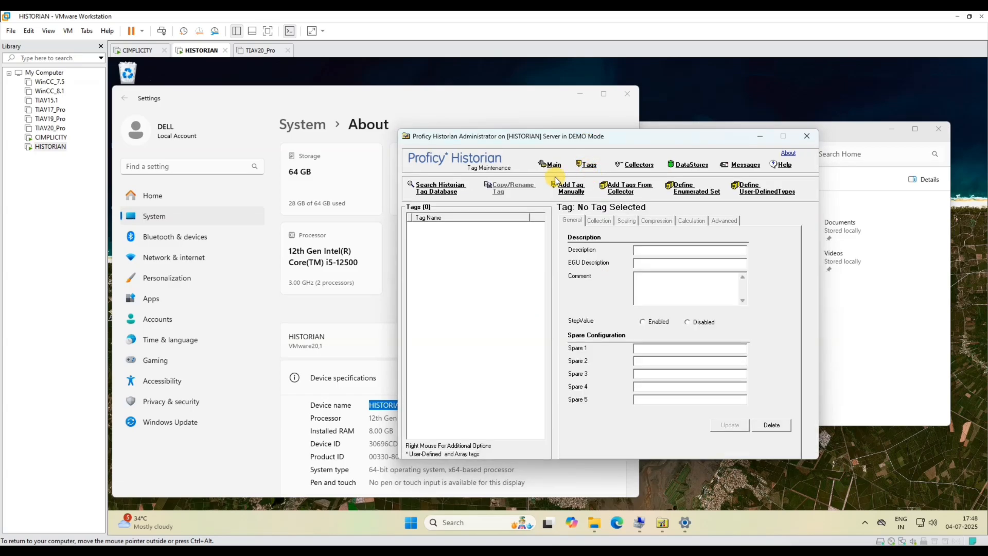
{"action": "left_click", "coordinate": [440, 188]}
{"action": "left_click", "coordinate": [561, 345]}
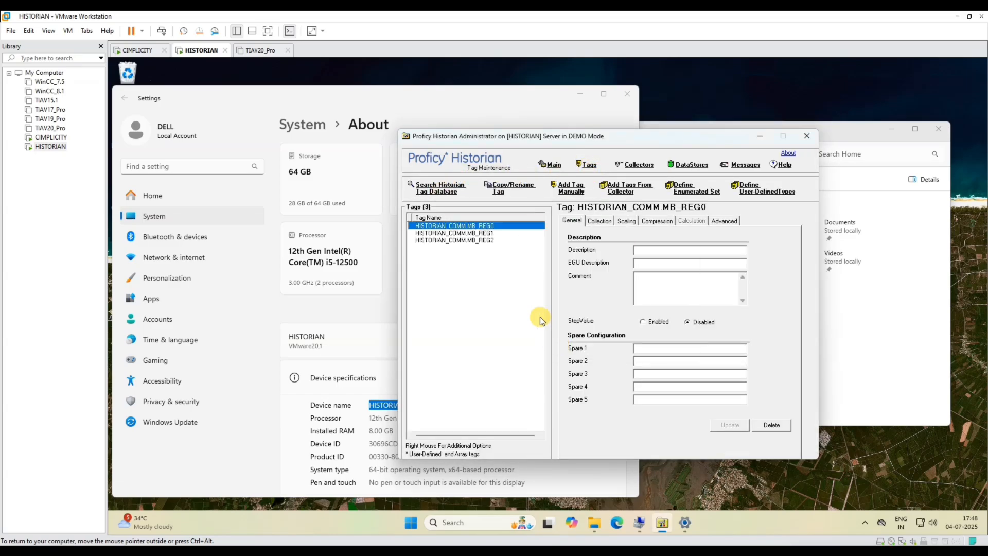
- View the last 10 logged values of MB_REG0
{"action": "left_click", "coordinate": [470, 241]}
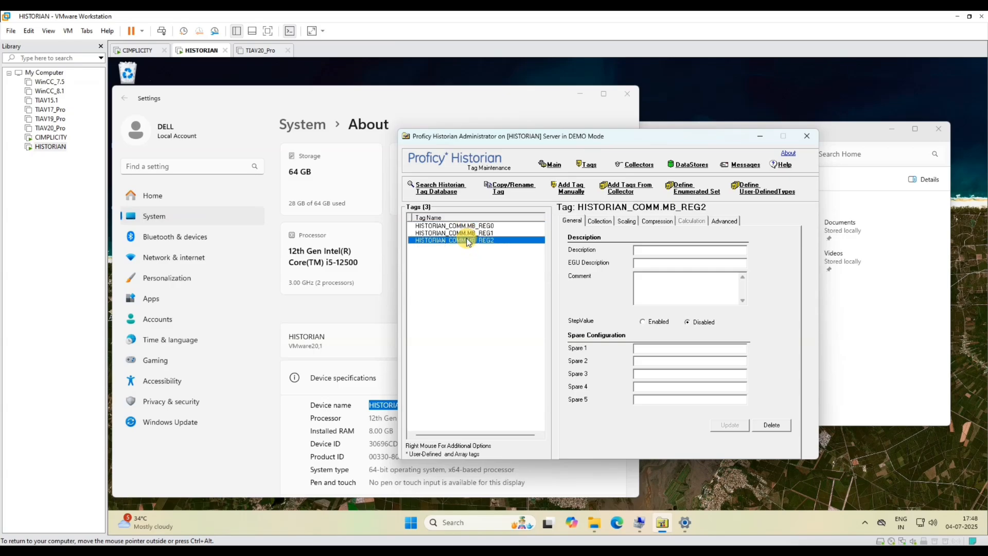
{"action": "right_click", "coordinate": [466, 224]}
{"action": "left_click", "coordinate": [451, 227]}
{"action": "right_click", "coordinate": [450, 227]}
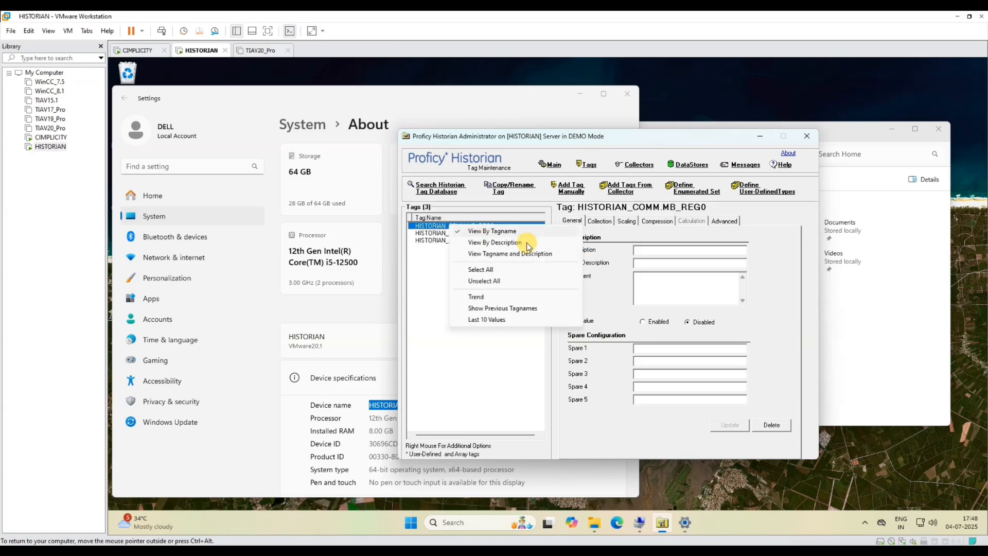
{"action": "left_click", "coordinate": [486, 319]}
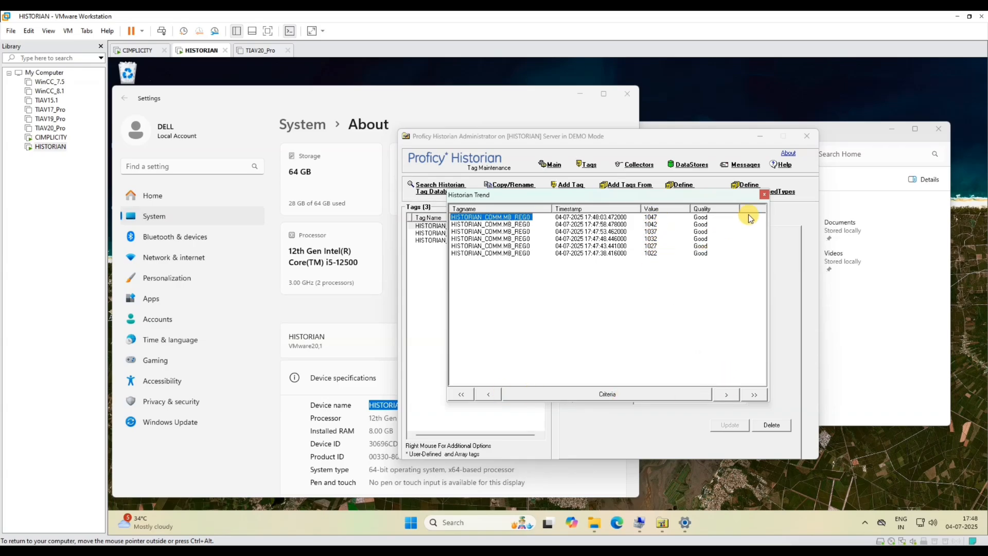
{"action": "left_click", "coordinate": [765, 196]}
- View the last 10 logged values of MB_REG1 and MB_REG2
{"action": "left_click", "coordinate": [463, 233]}
{"action": "right_click", "coordinate": [464, 233]}
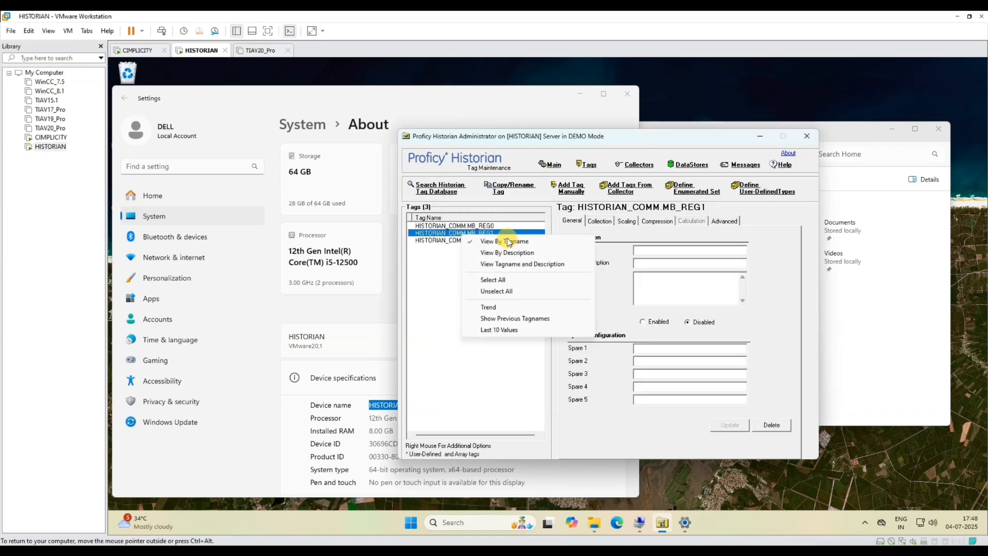
{"action": "left_click", "coordinate": [497, 330]}
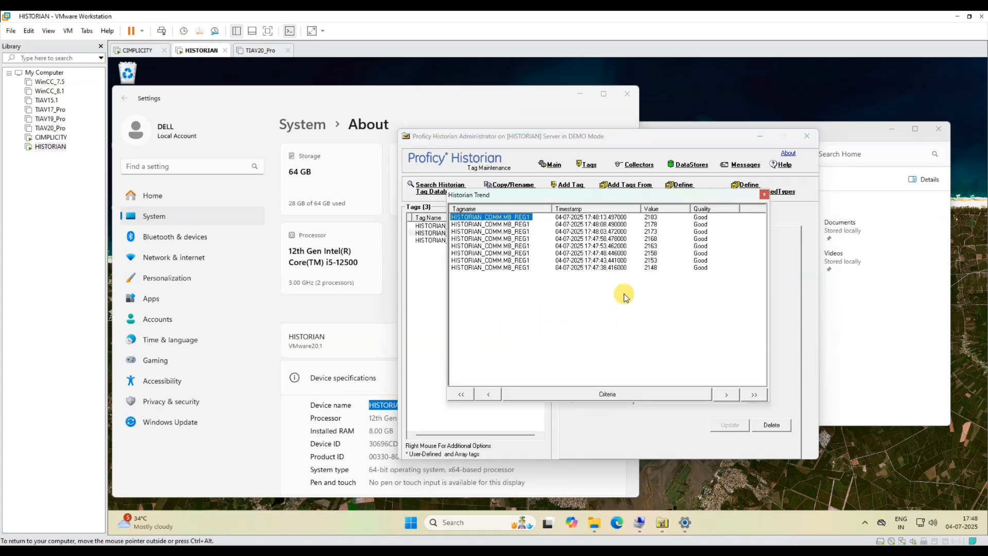
{"action": "left_click", "coordinate": [765, 196]}
{"action": "left_click", "coordinate": [472, 241]}
{"action": "right_click", "coordinate": [471, 242]}
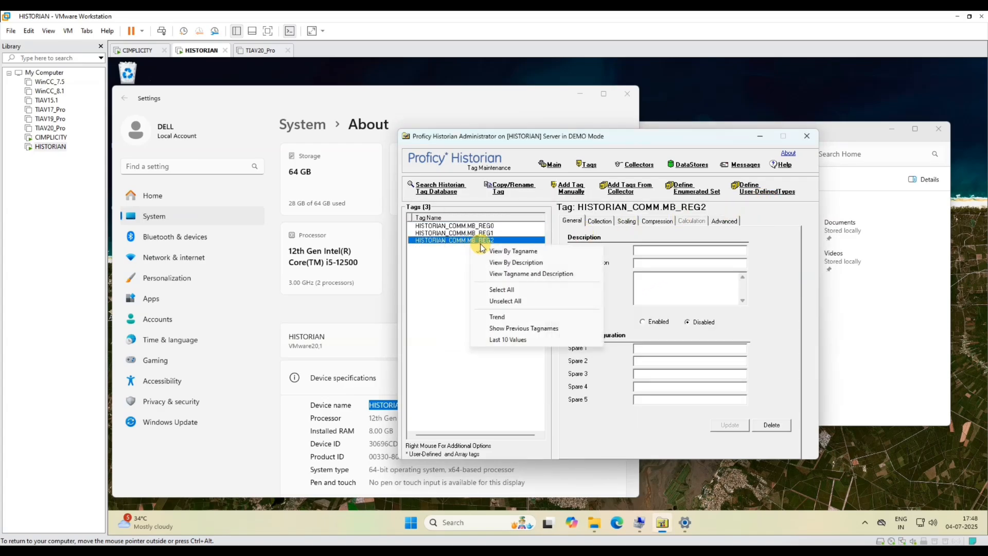
{"action": "left_click", "coordinate": [502, 340]}
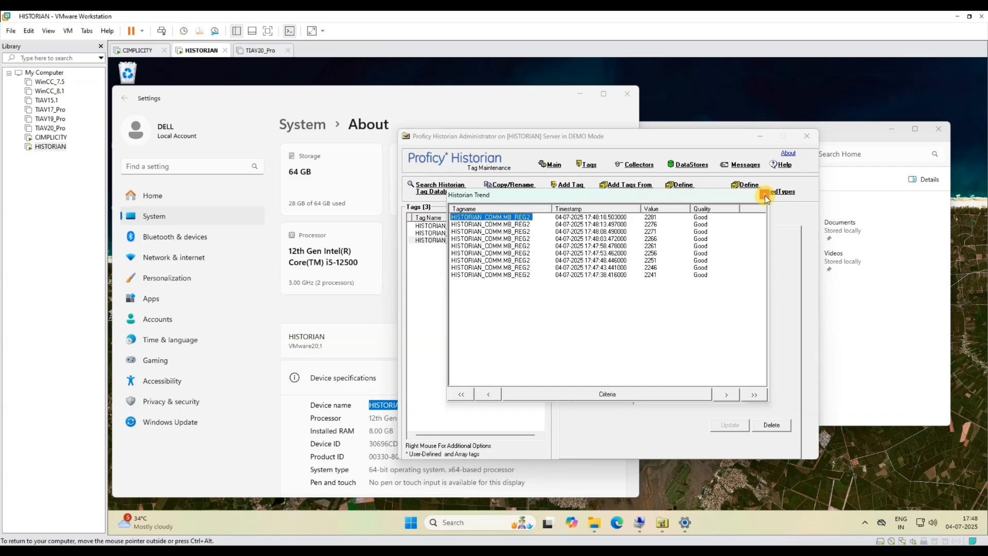
{"action": "left_click", "coordinate": [765, 196]}
- Close Historian Administrator, clear the desktop, and relaunch it with administrator permission
{"action": "left_click", "coordinate": [808, 137]}
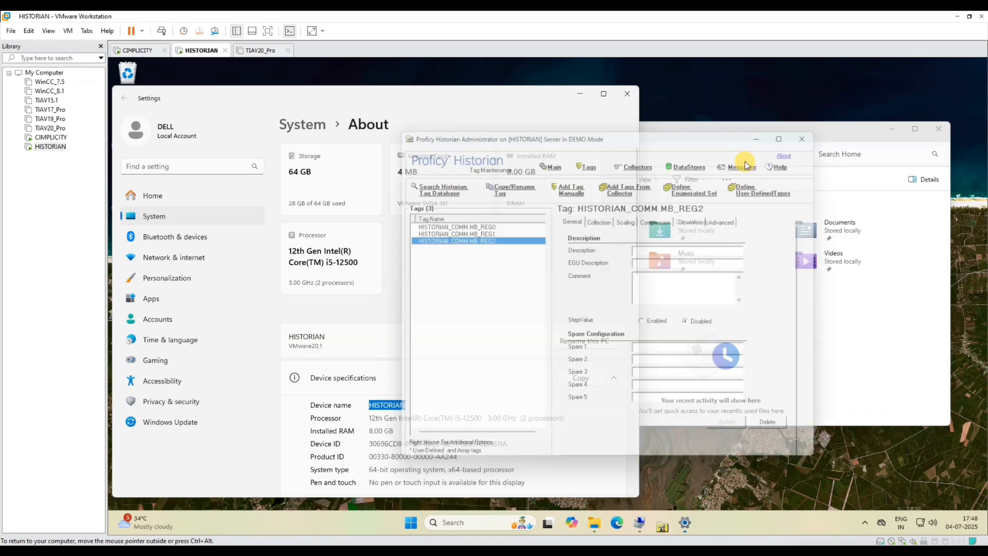
{"action": "left_click", "coordinate": [580, 97]}
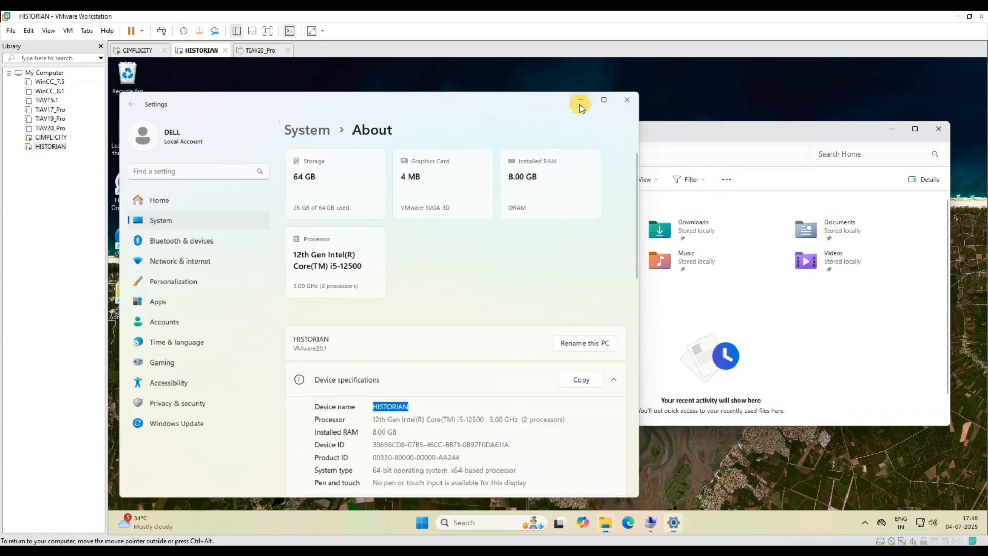
{"action": "left_click", "coordinate": [931, 132]}
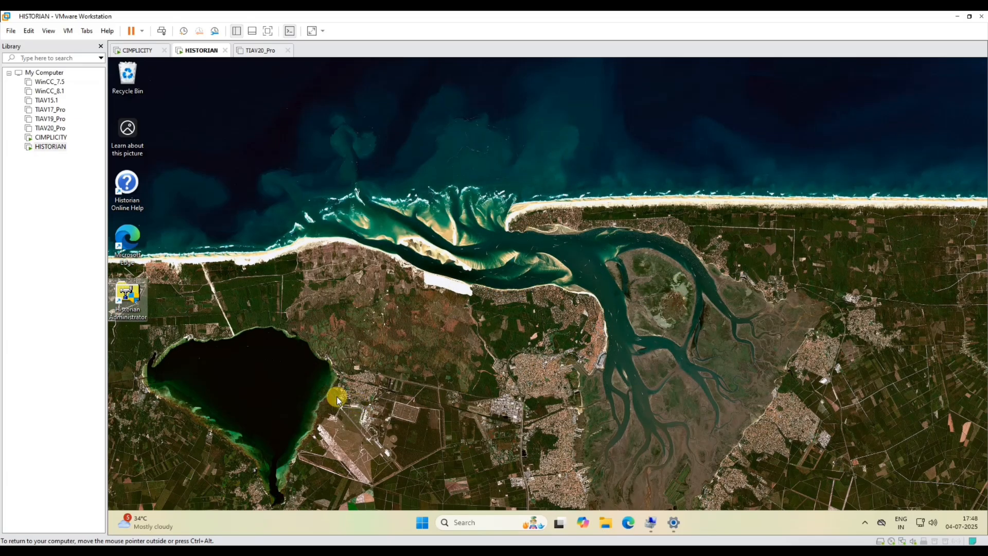
{"action": "double_click", "coordinate": [129, 297]}
{"action": "left_click", "coordinate": [479, 375]}
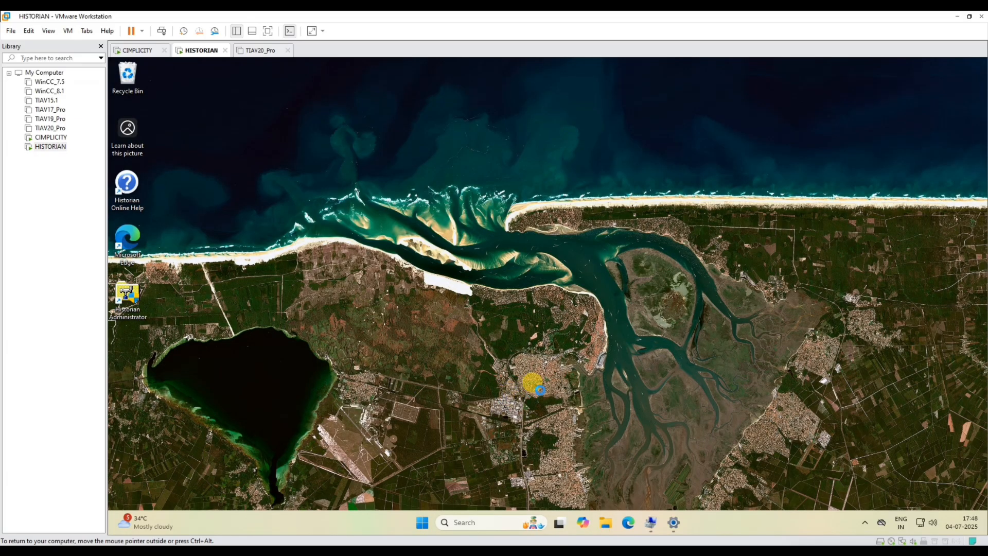
- Search all tags and view MB_REG2's last 10 values, climbing to 2301 with Good quality
{"action": "left_click", "coordinate": [525, 164]}
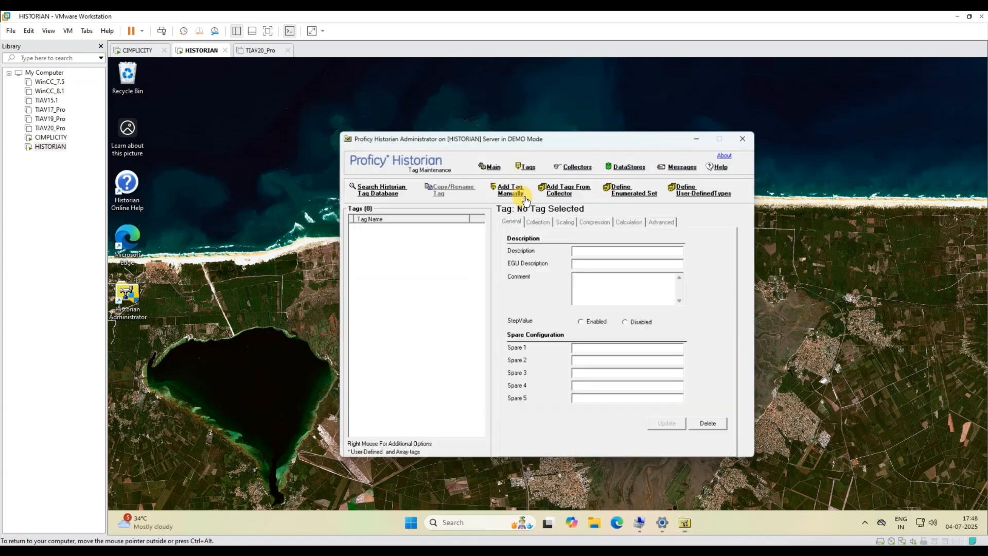
{"action": "left_click", "coordinate": [379, 190]}
{"action": "left_click", "coordinate": [492, 344]}
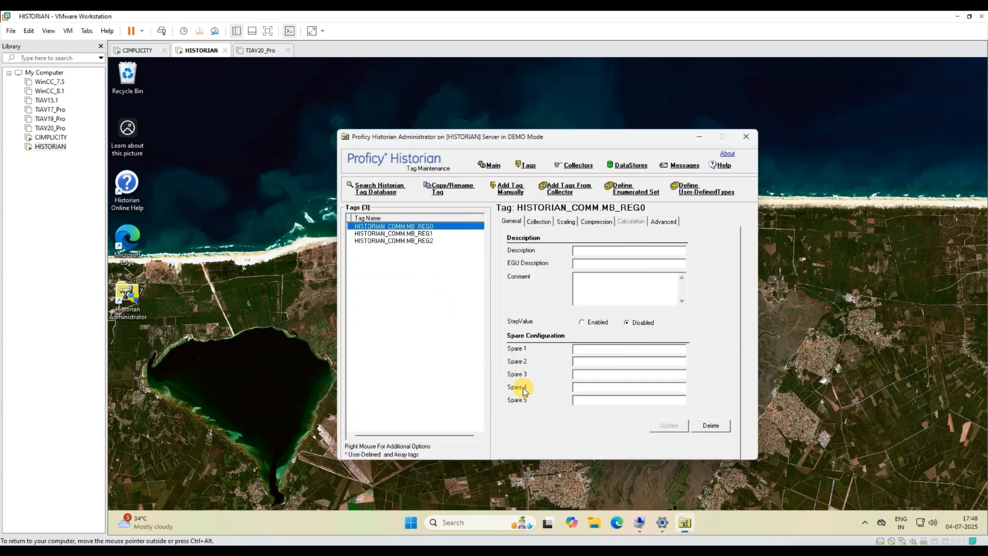
{"action": "left_click", "coordinate": [396, 240]}
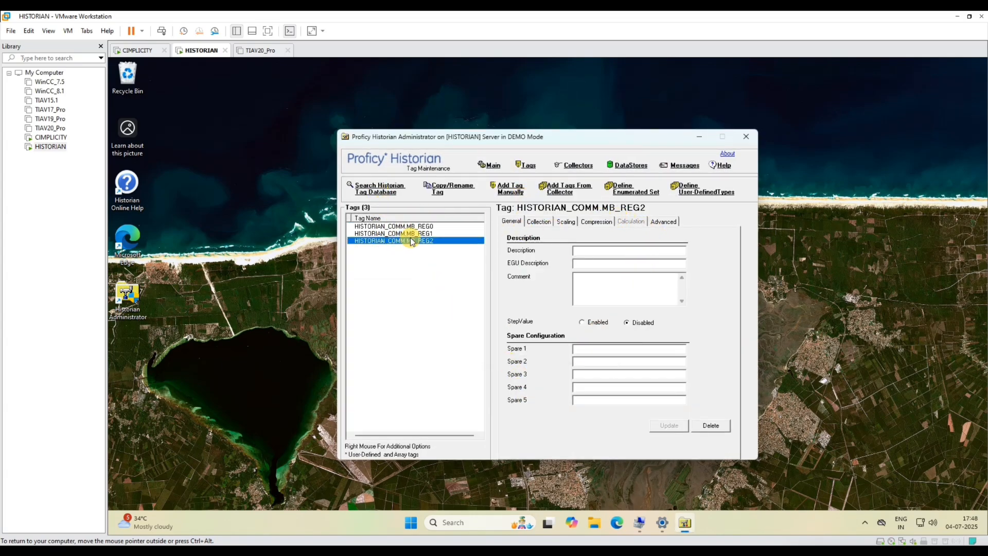
{"action": "right_click", "coordinate": [411, 241]}
{"action": "left_click", "coordinate": [453, 333]}
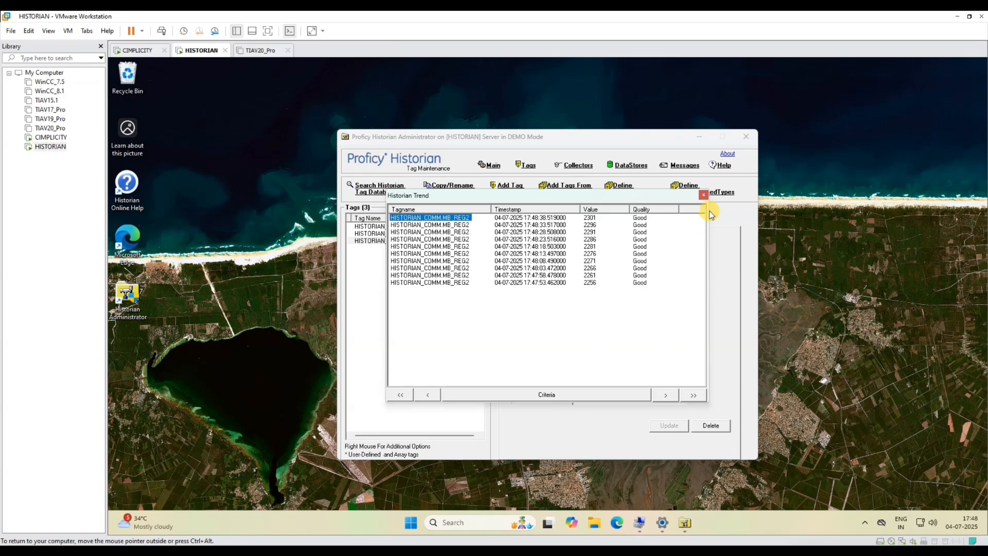
{"action": "left_click", "coordinate": [705, 196]}
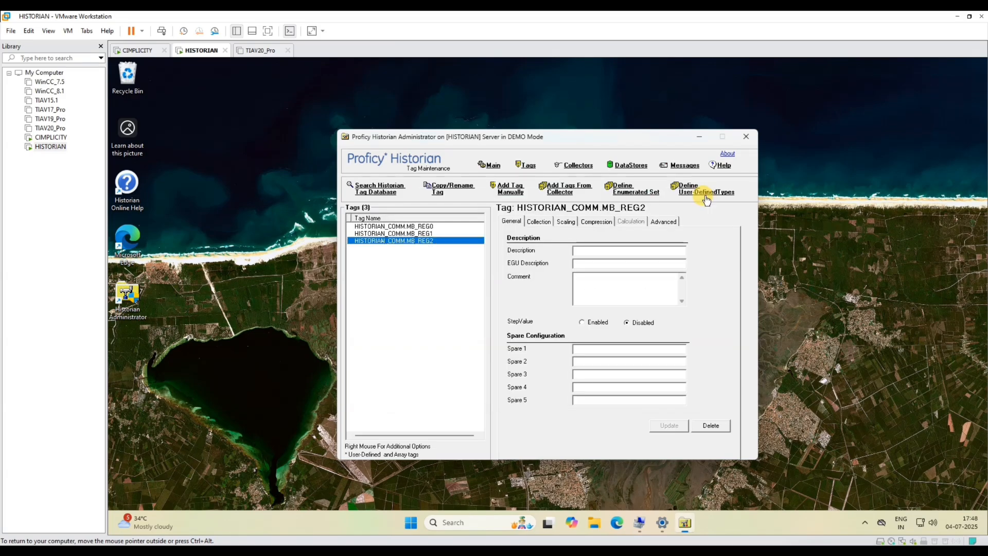
- Look at the DataStores Security options, then show MB_REG2's last 10 values, now reaching 2316
{"action": "left_click", "coordinate": [632, 166]}
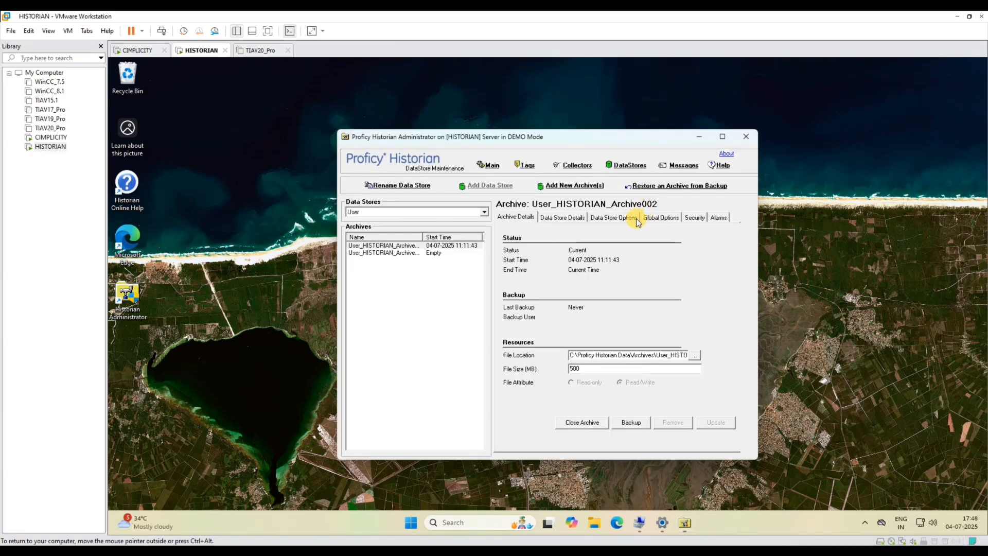
{"action": "left_click", "coordinate": [699, 219]}
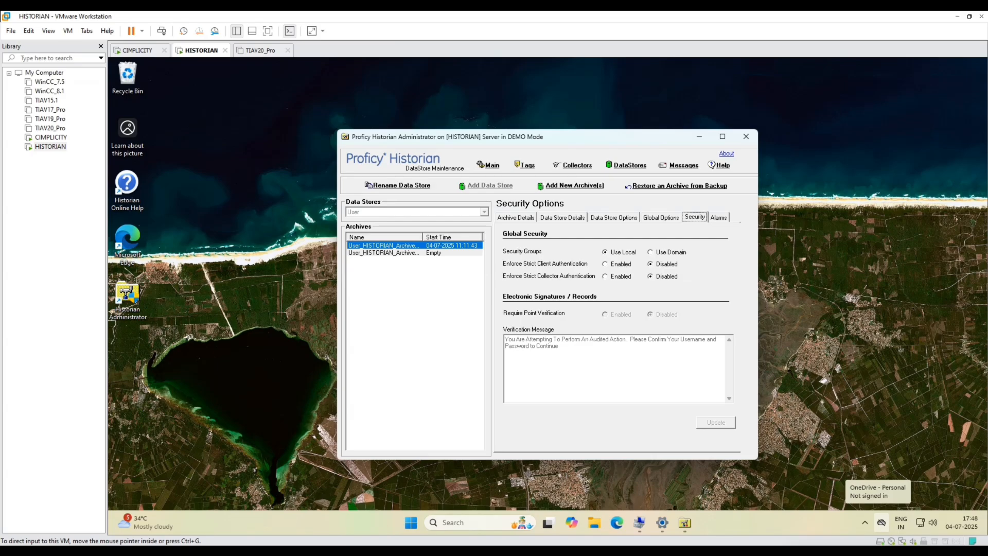
{"action": "left_click", "coordinate": [489, 165]}
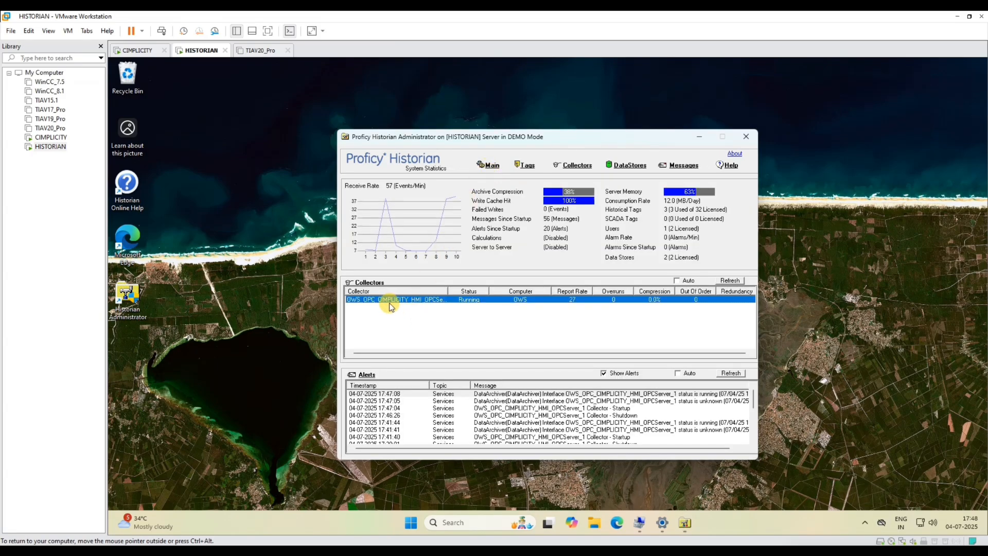
{"action": "left_click", "coordinate": [525, 165]}
{"action": "right_click", "coordinate": [404, 233]}
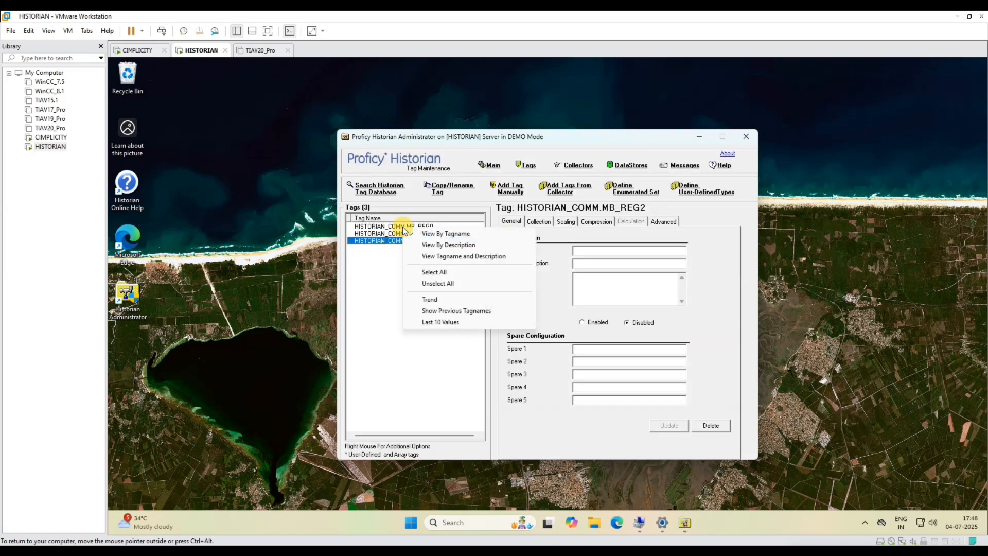
{"action": "left_click", "coordinate": [440, 322]}
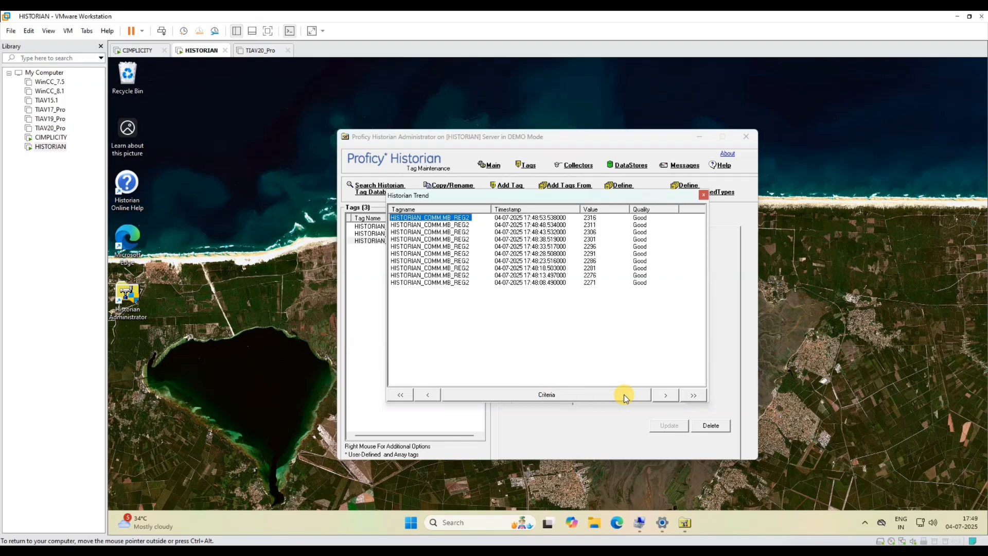